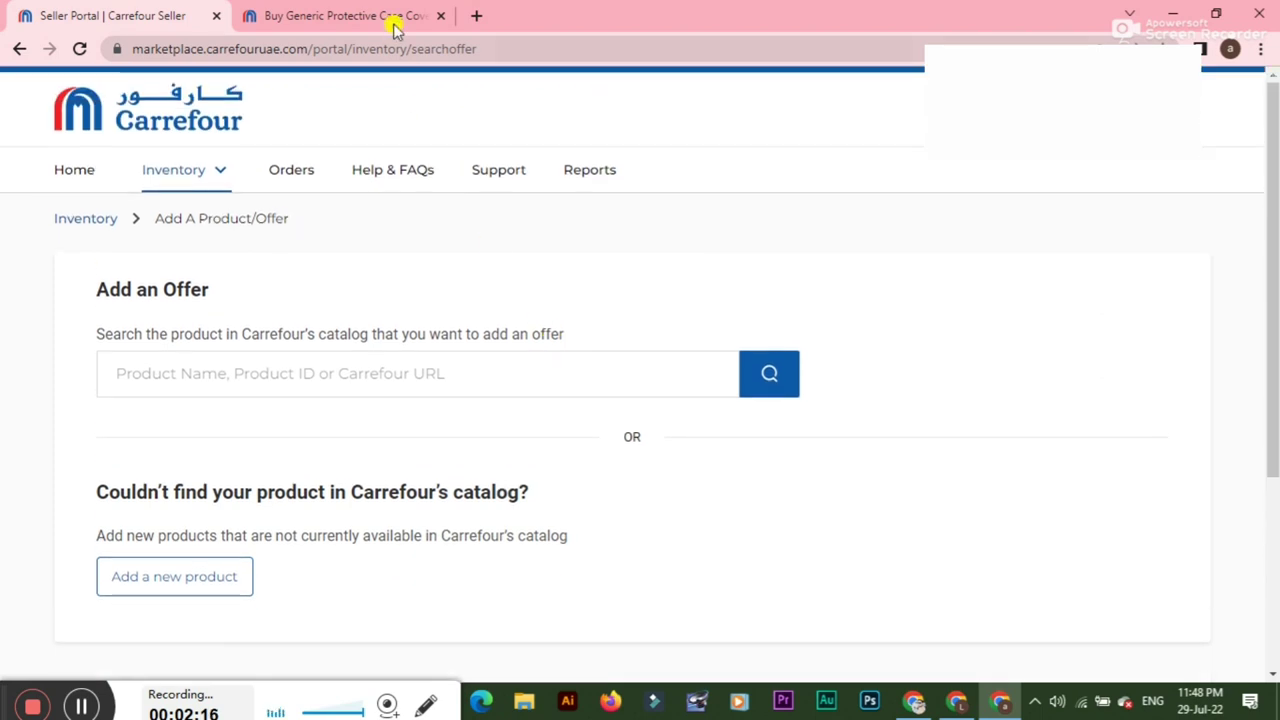
Switch to the Generic Protective Case Cover For iPhone 11 Clear product page and copy its full web address.
left_click(505, 49)
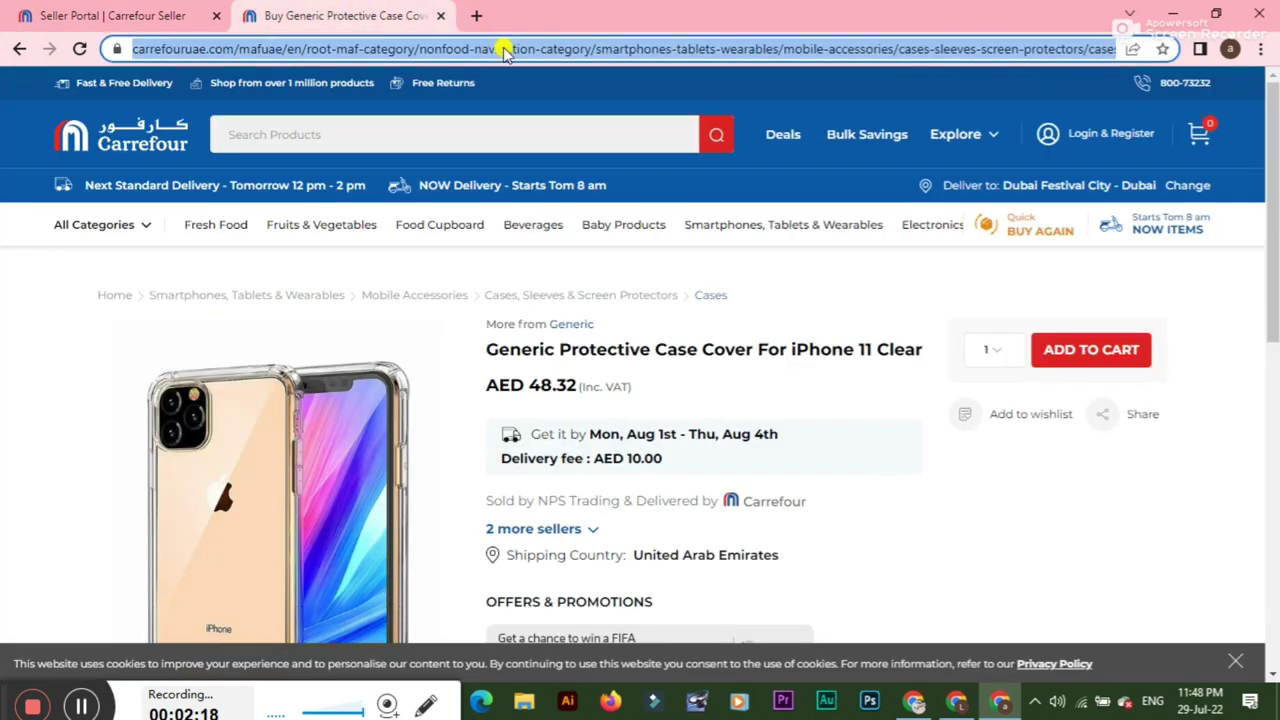
triple_click(505, 49)
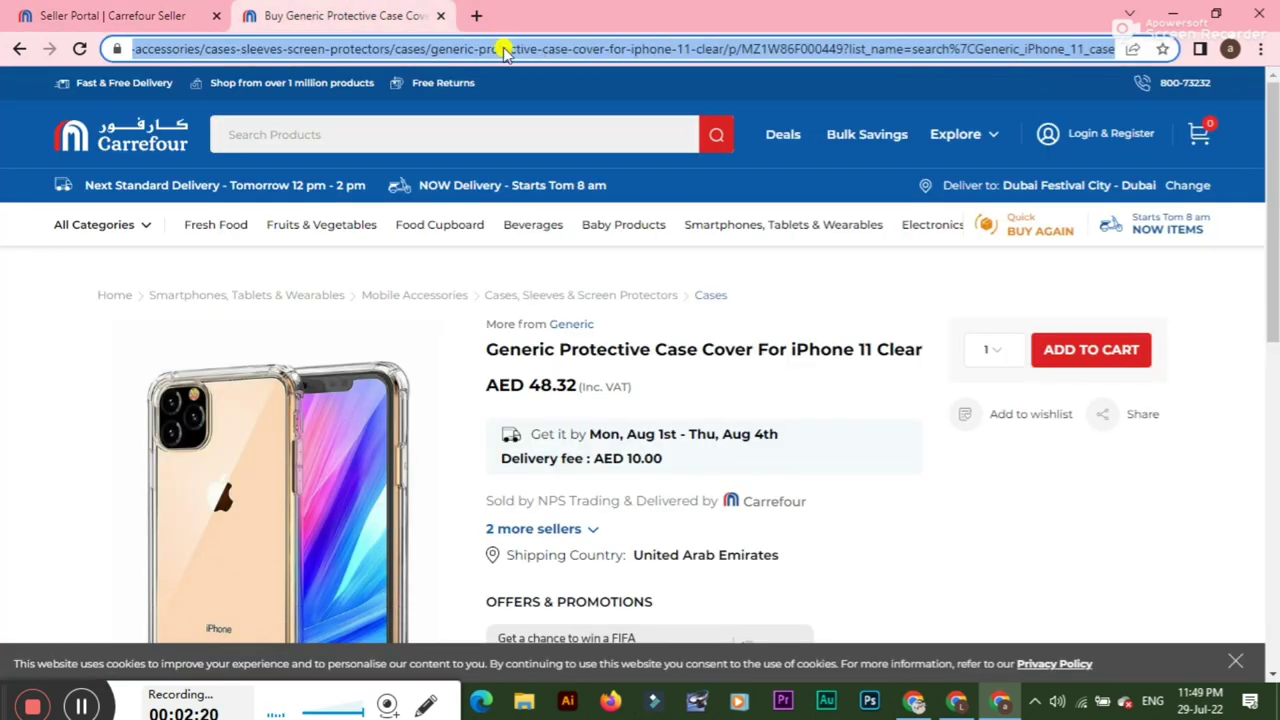
right_click(505, 49)
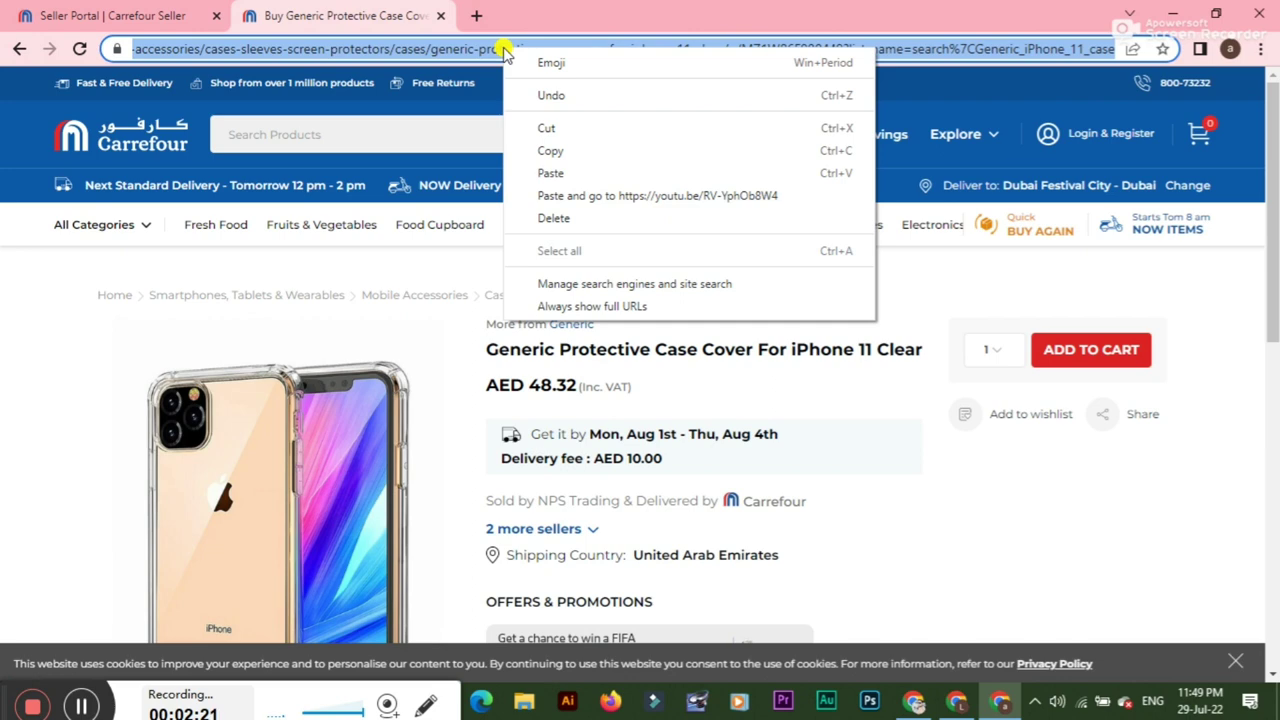
left_click(584, 151)
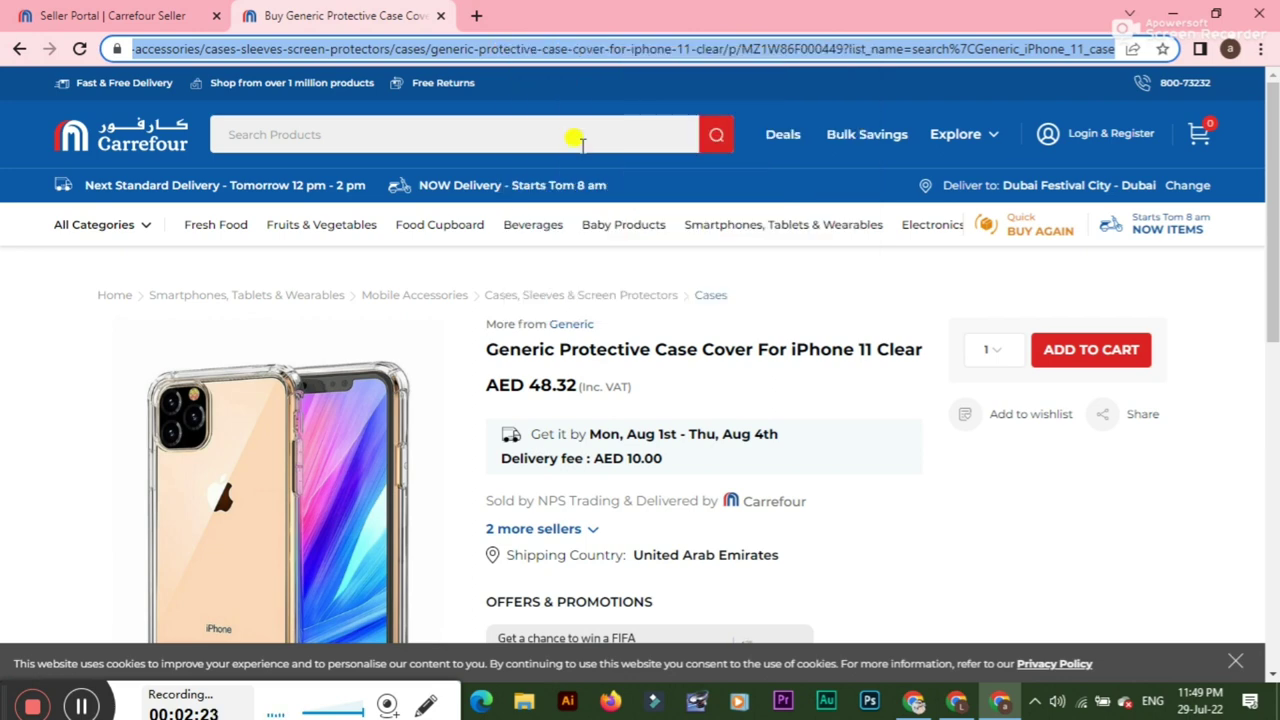
Search the Seller Portal's Add an Offer catalog with the copied product URL and choose to sell the matching iPhone 11 case.
left_click(140, 14)
right_click(418, 374)
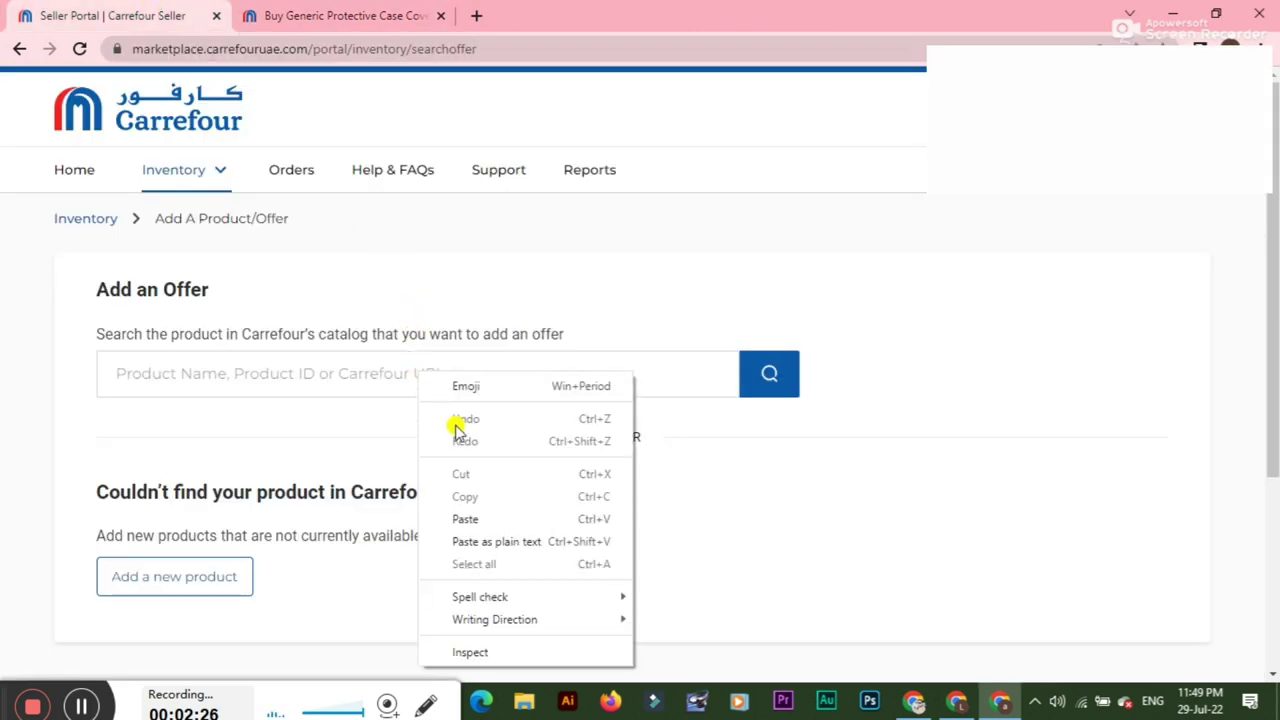
left_click(479, 518)
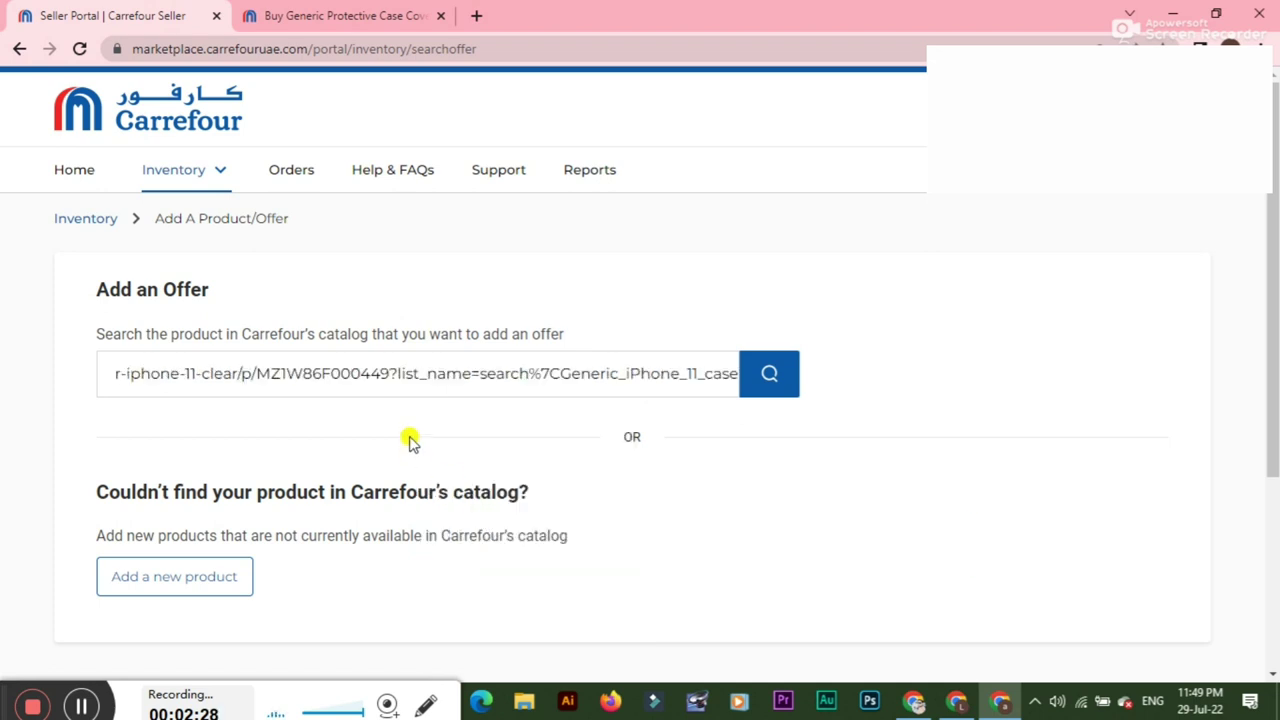
left_click(766, 378)
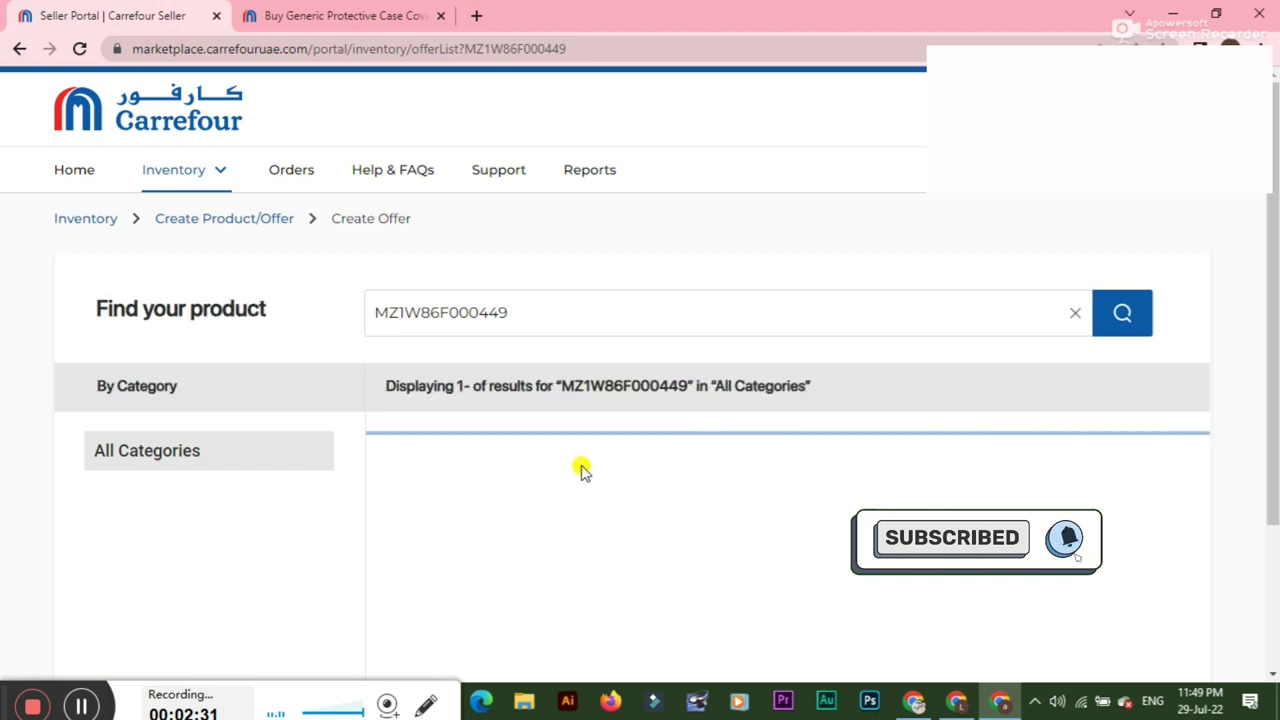
scroll(582, 466, "down", 2)
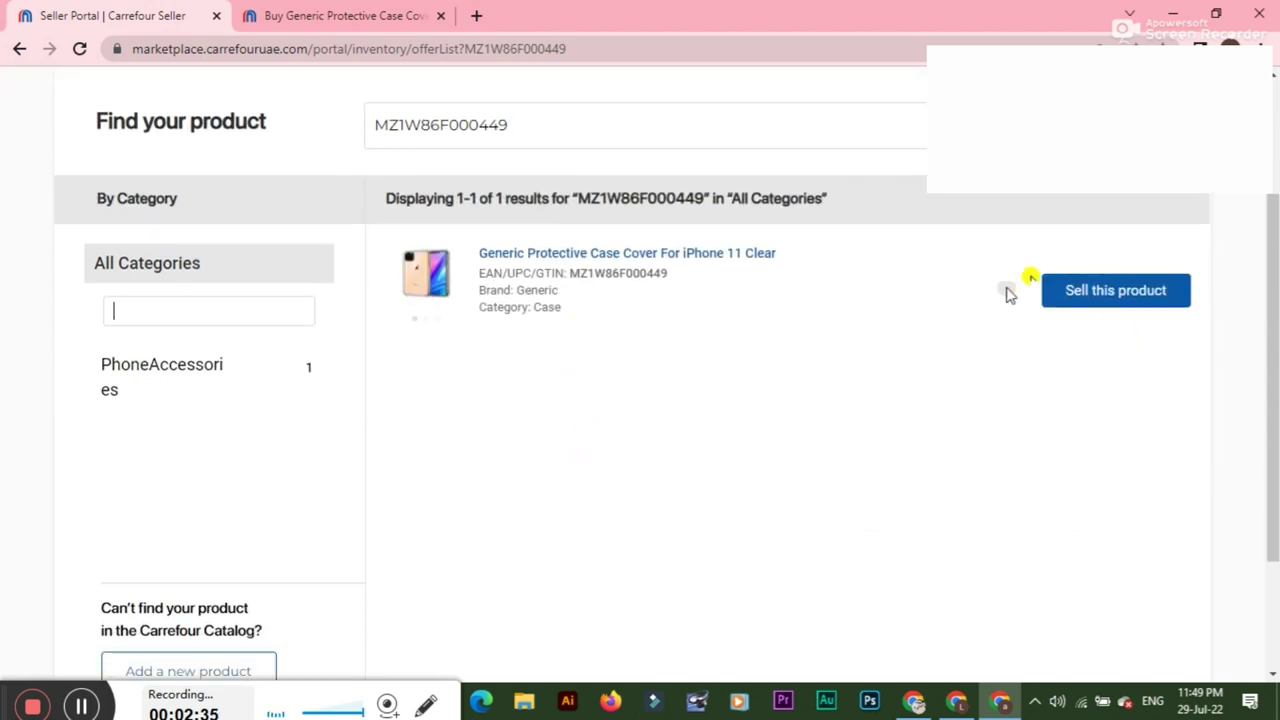
left_click(1075, 290)
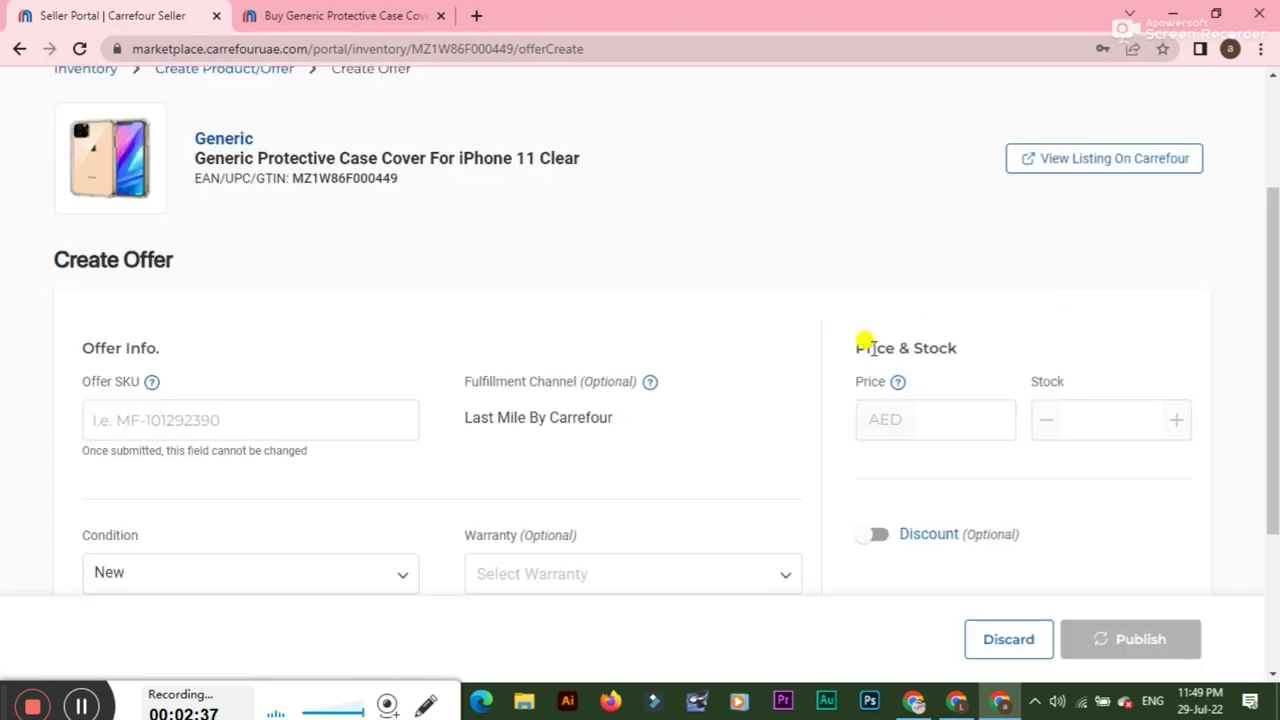
Enter IPCASE as the Offer SKU for the new offer.
scroll(345, 345, "down", 1)
left_click(341, 326)
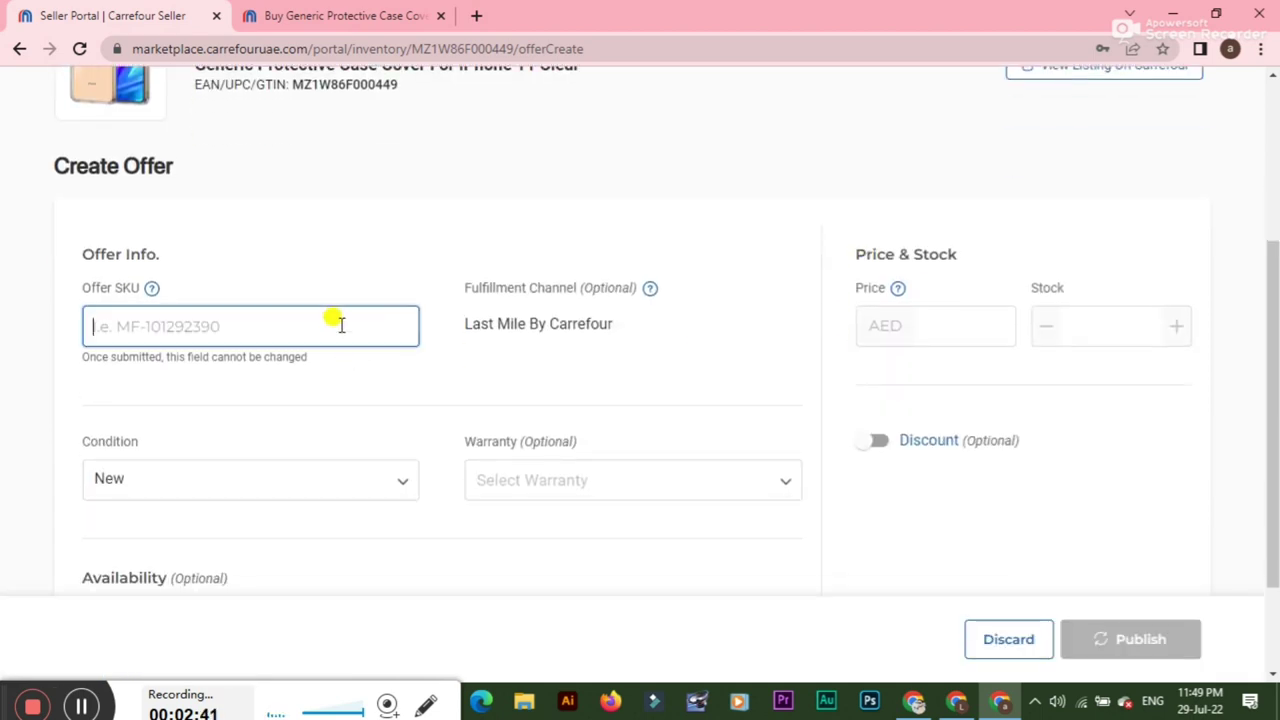
scroll(341, 325, "up", 2)
scroll(341, 325, "down", 1)
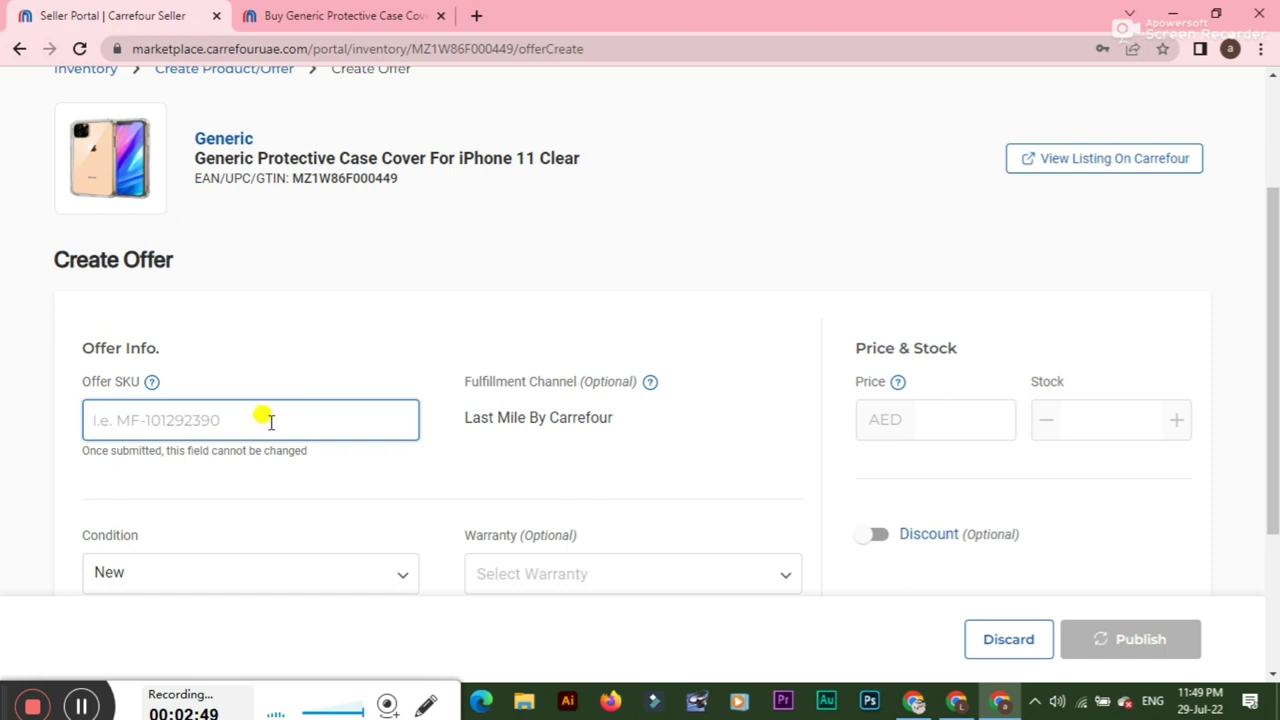
type("i")
key("BackSpace")
type("IPCASE")
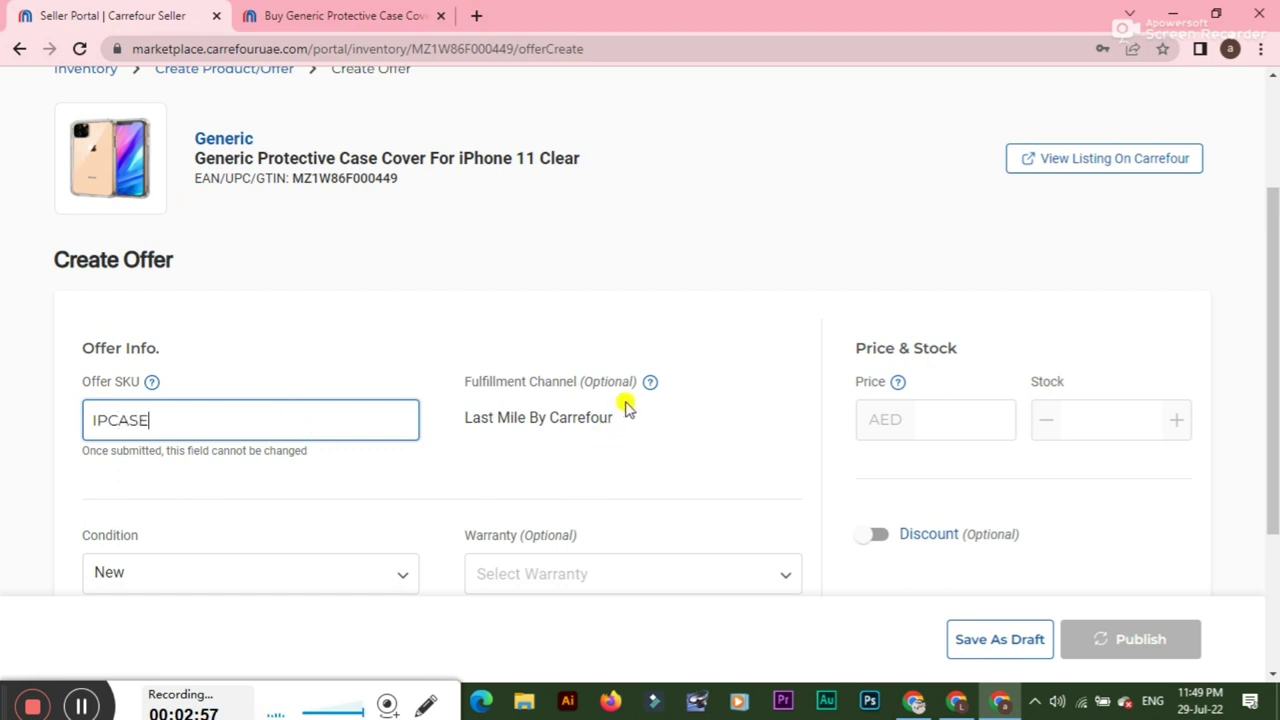
Choose New as the offer's condition and look through the warranty options without selecting one.
scroll(603, 447, "down", 1)
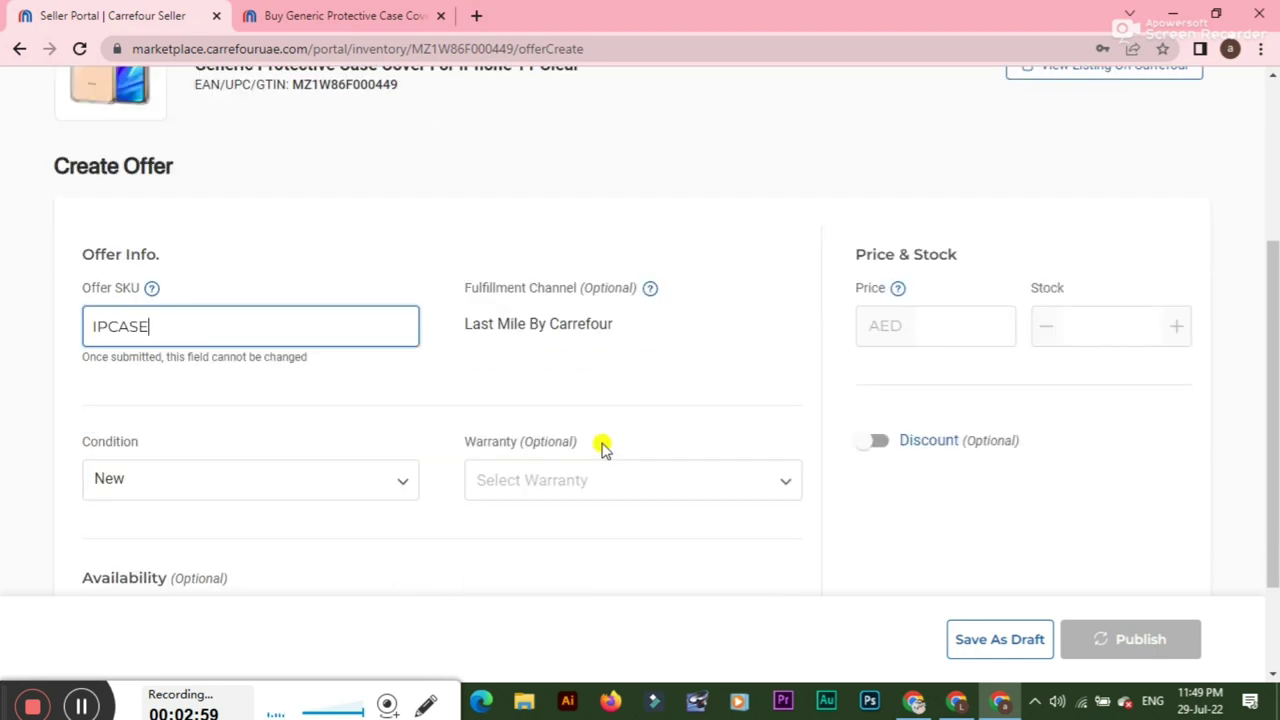
scroll(603, 447, "down", 1)
left_click(362, 404)
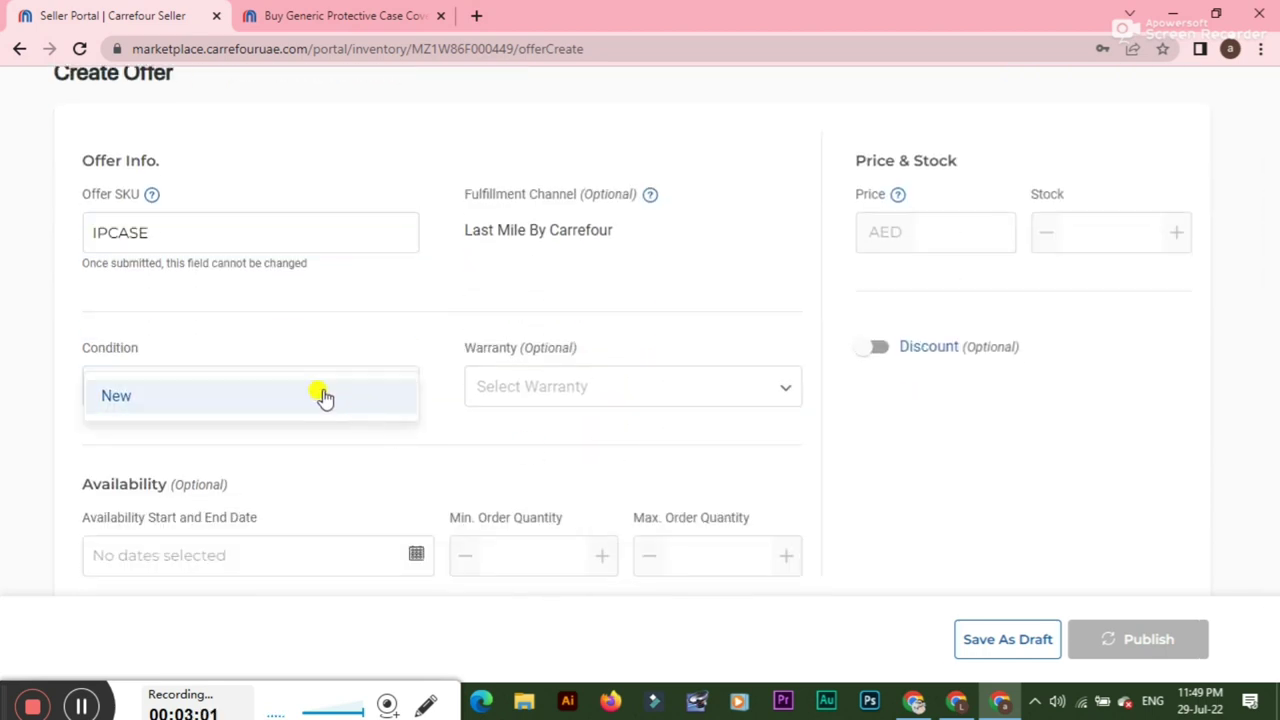
left_click(323, 395)
left_click(471, 398)
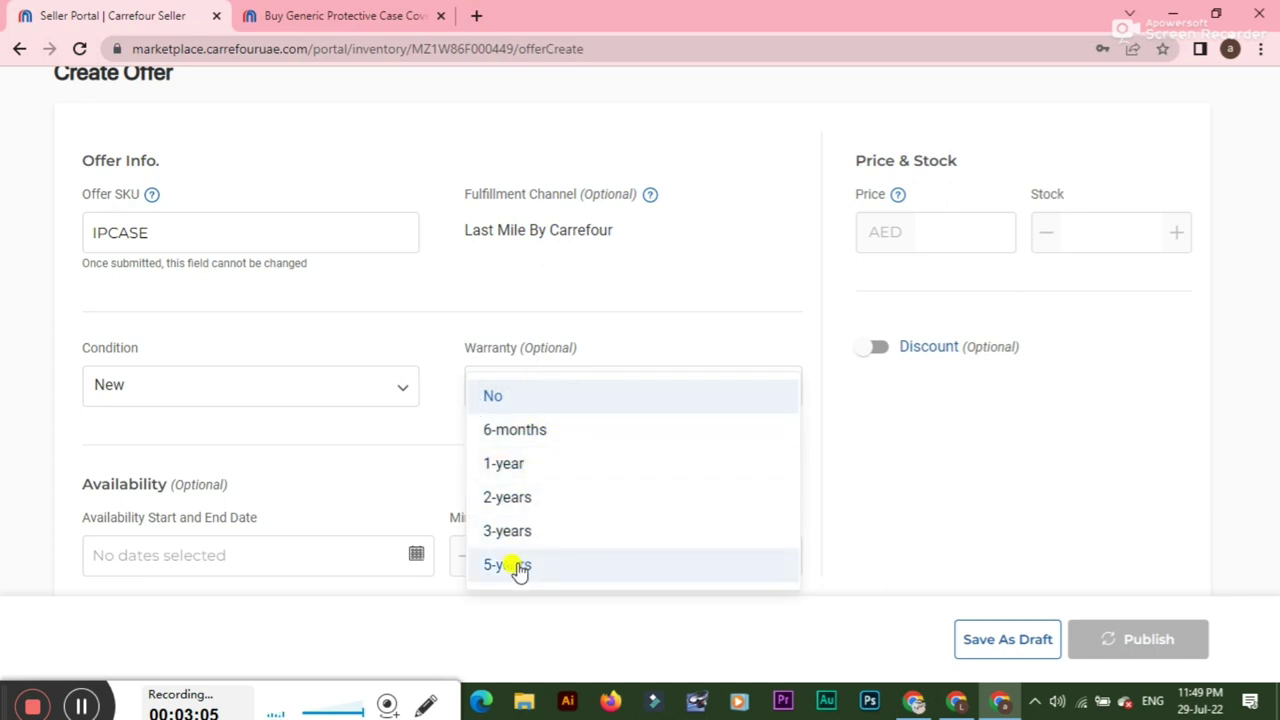
left_click(583, 376)
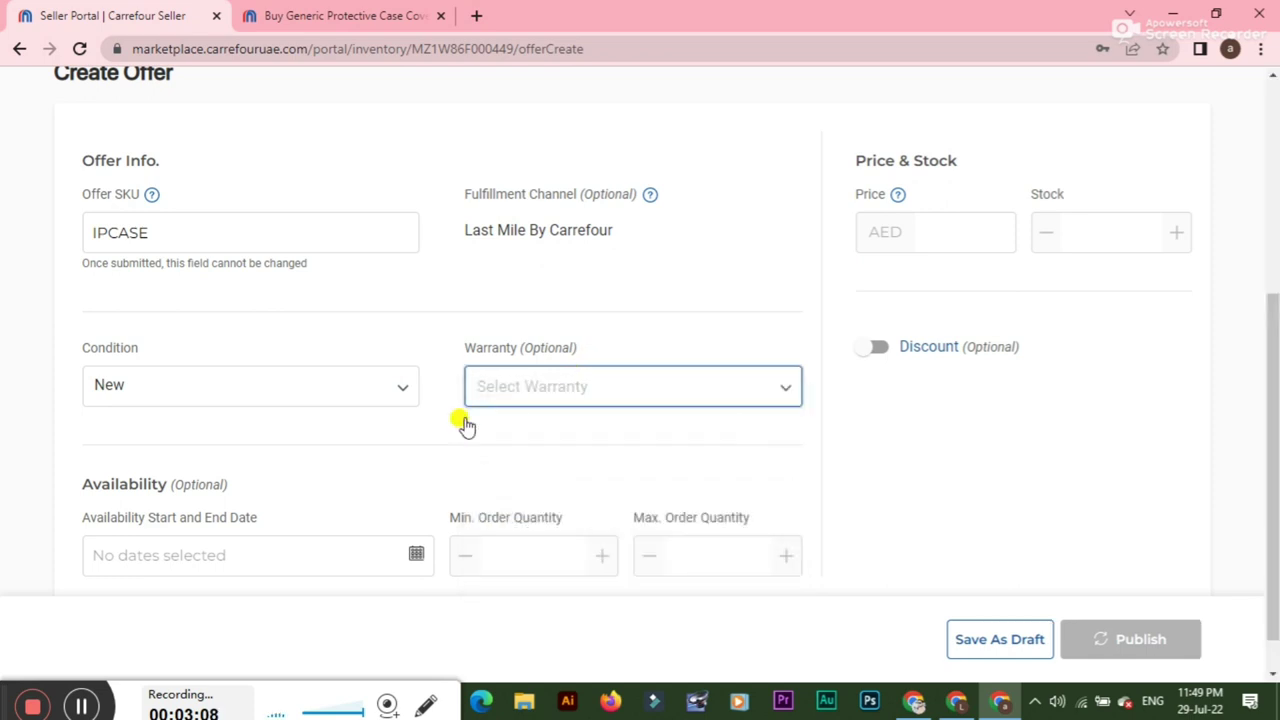
Set the offer's price to AED 20 and its stock to 10.
scroll(360, 457, "down", 1)
scroll(640, 388, "up", 2)
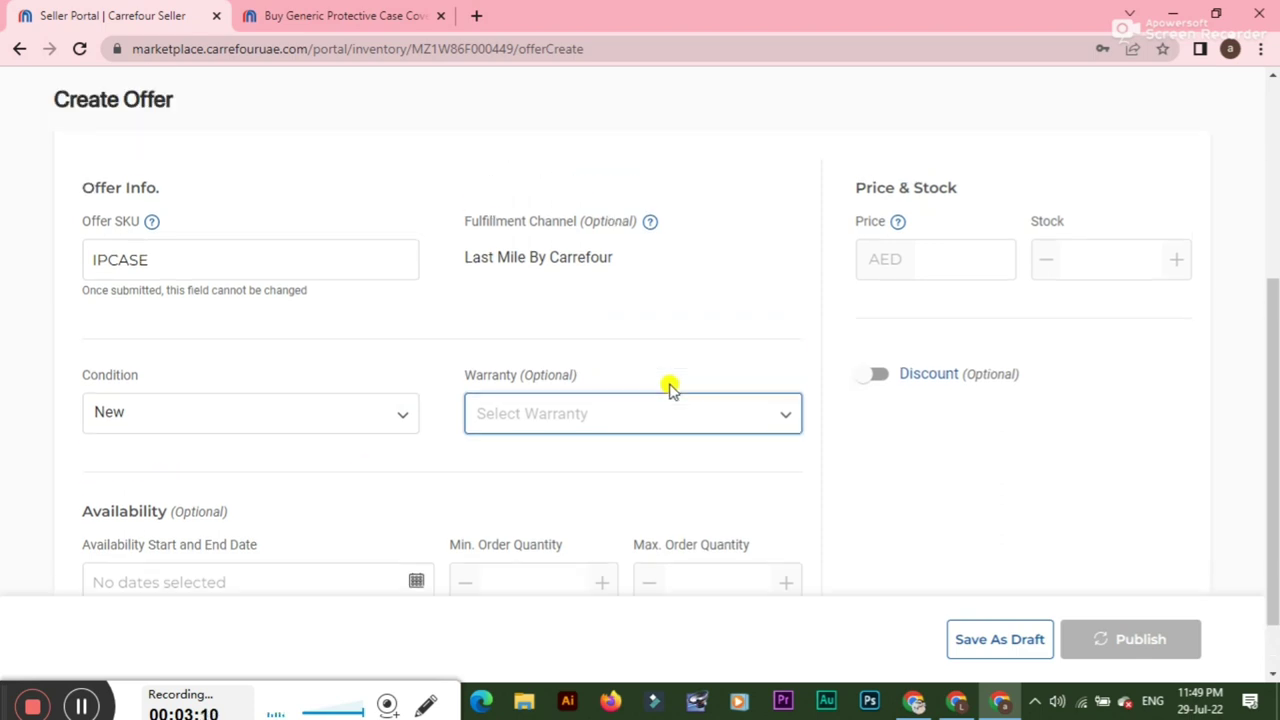
left_click(930, 284)
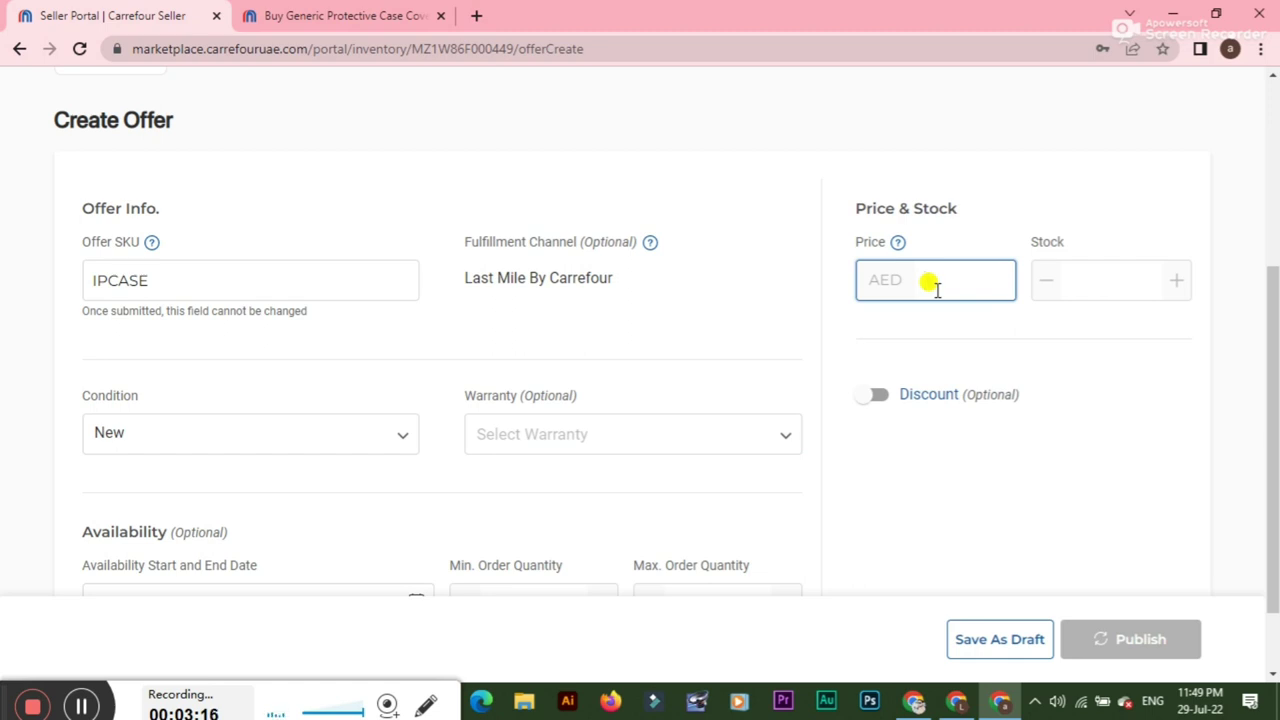
left_click_drag(935, 283, 910, 285)
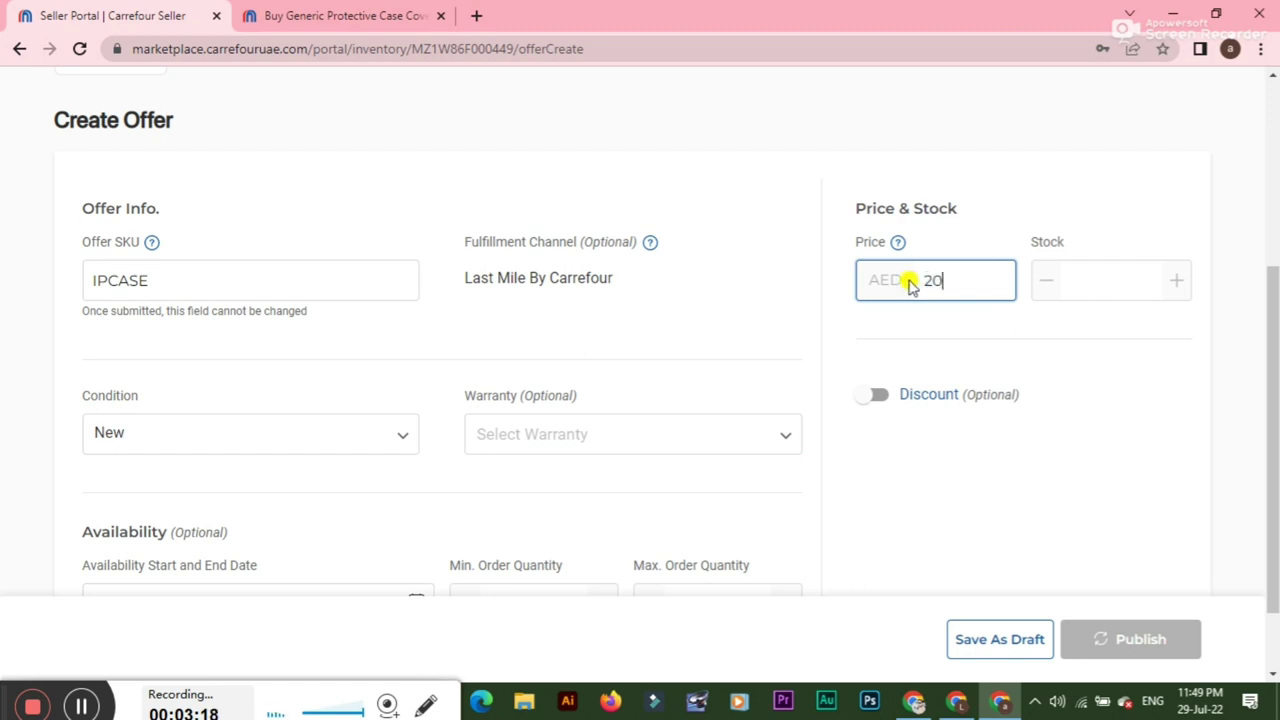
left_click(1073, 281)
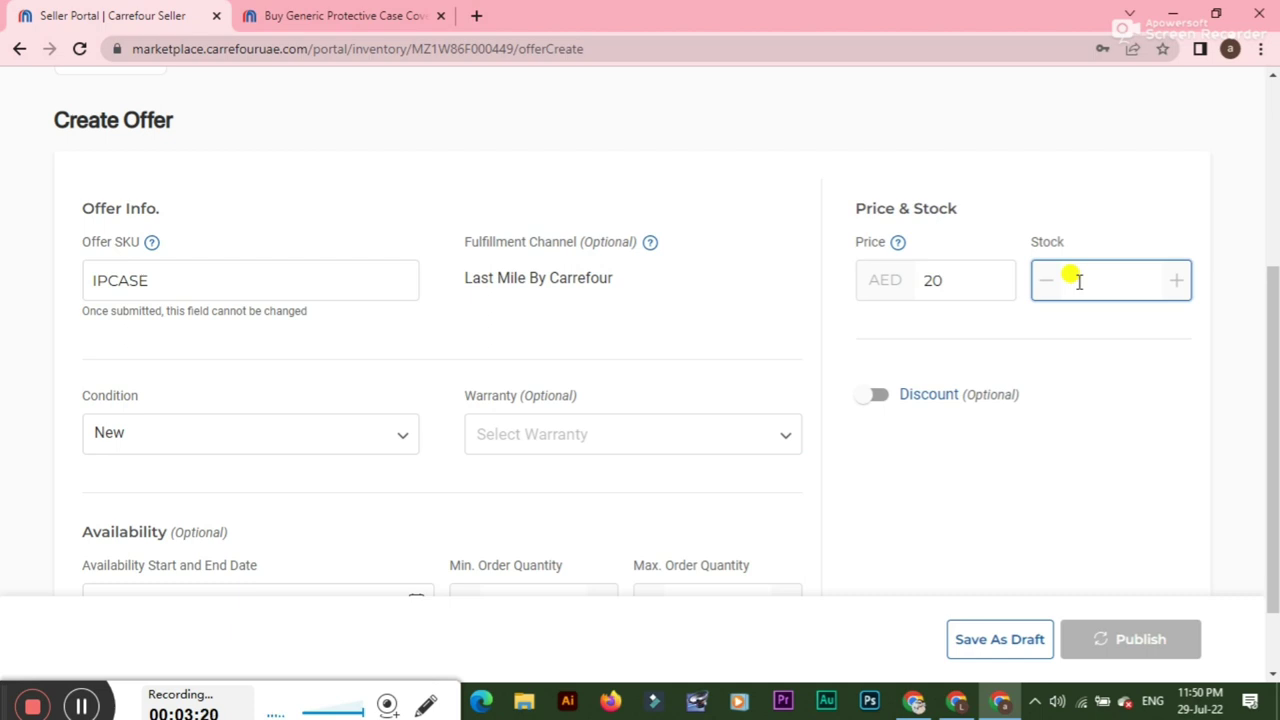
type("5")
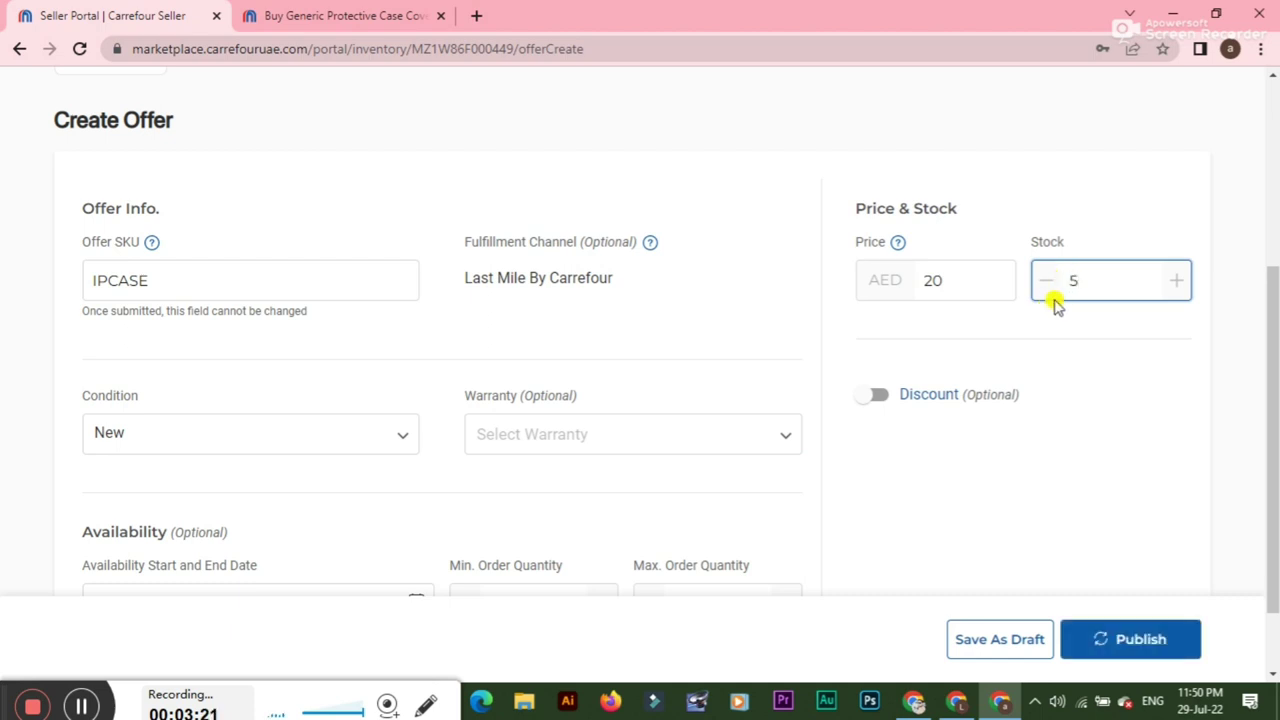
left_click_drag(1080, 274, 1027, 290)
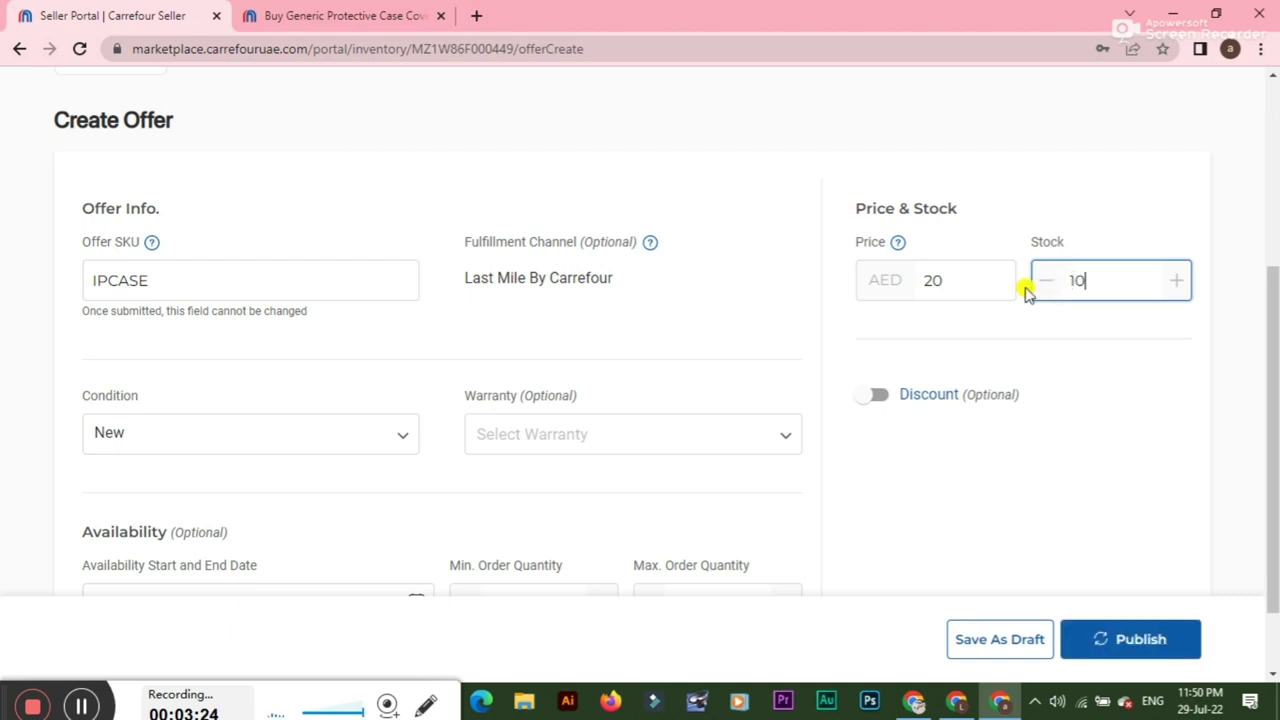
Enable the discount with a price of AED 15 and a one-week period of 29 Jul - 05 Aug 2022.
scroll(720, 345, "down", 1)
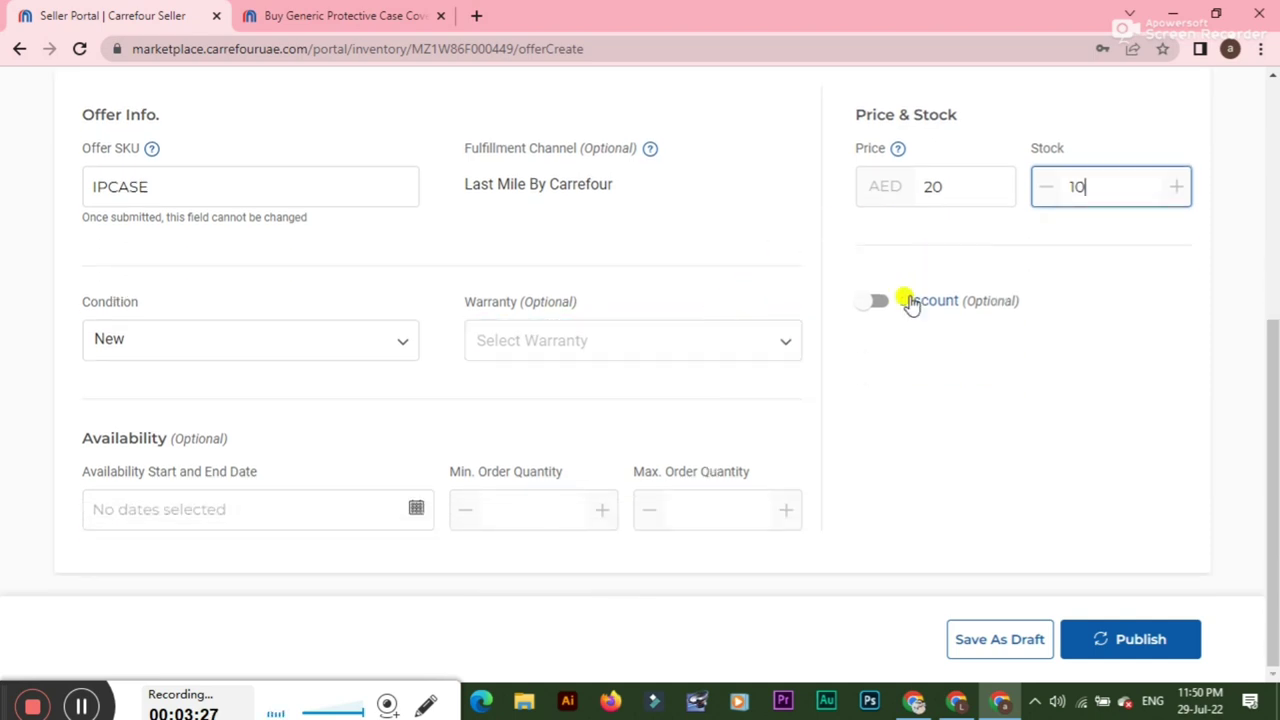
left_click(873, 305)
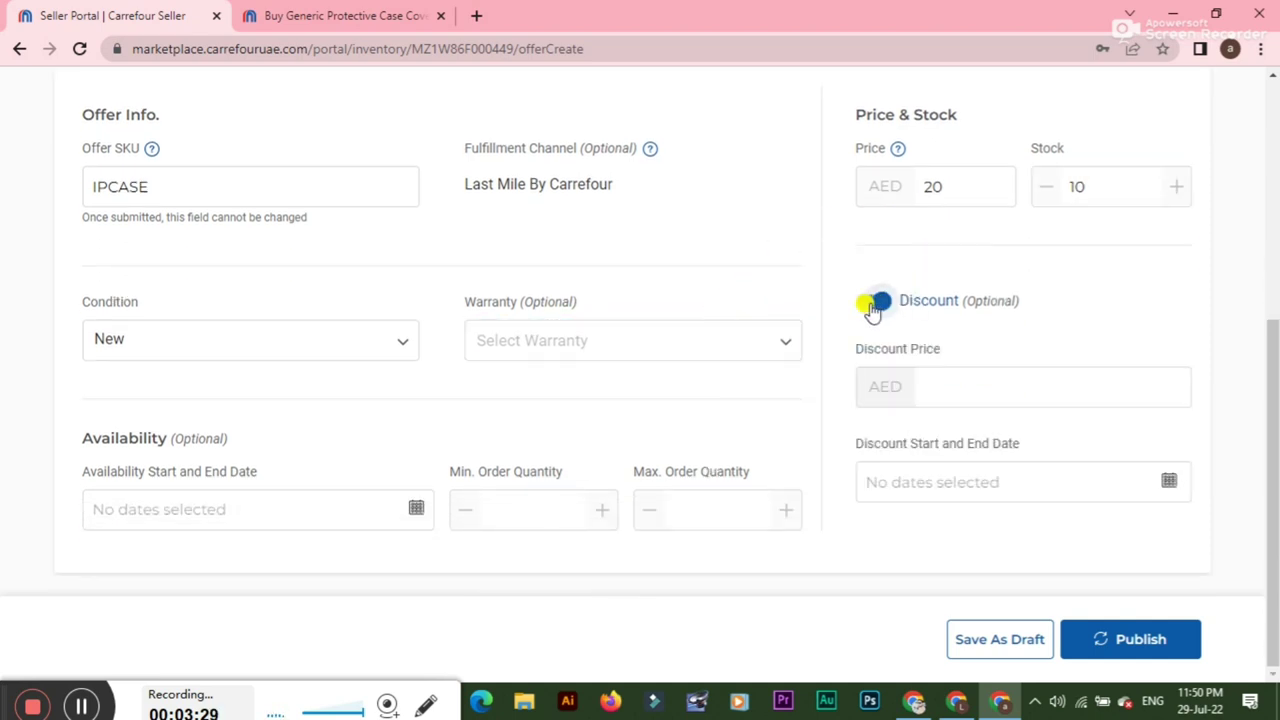
left_click(922, 370)
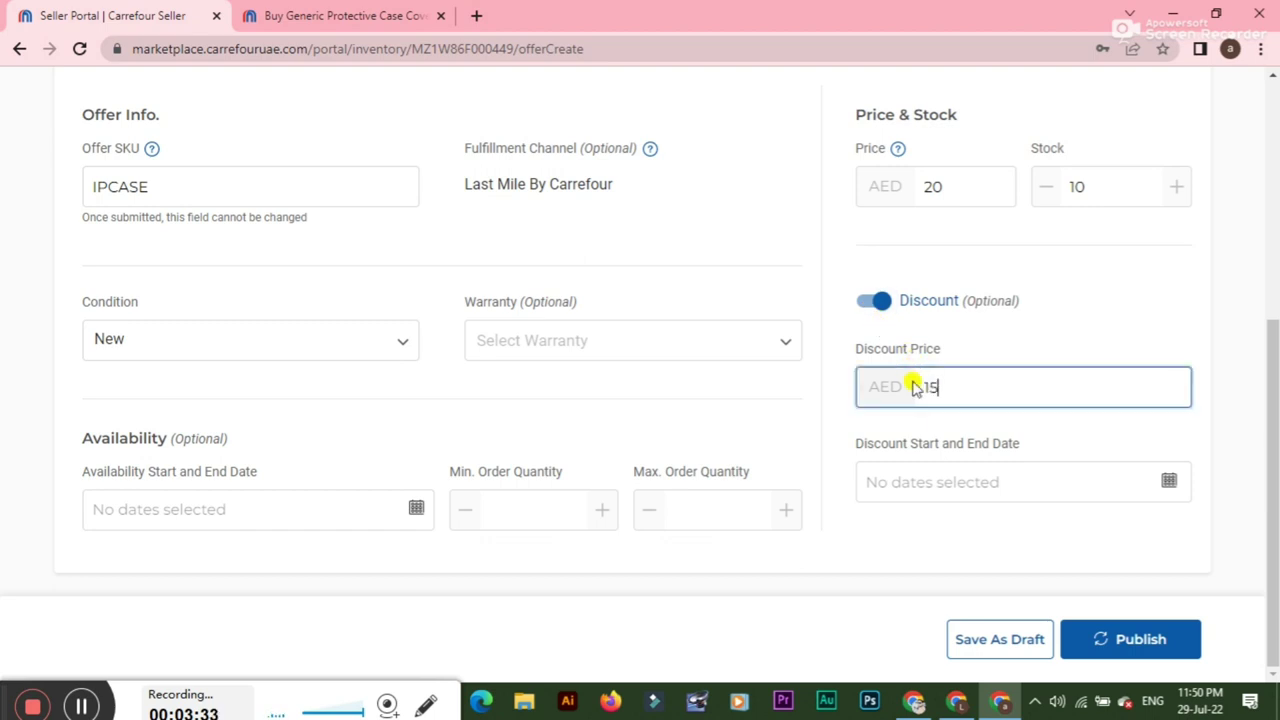
left_click(927, 481)
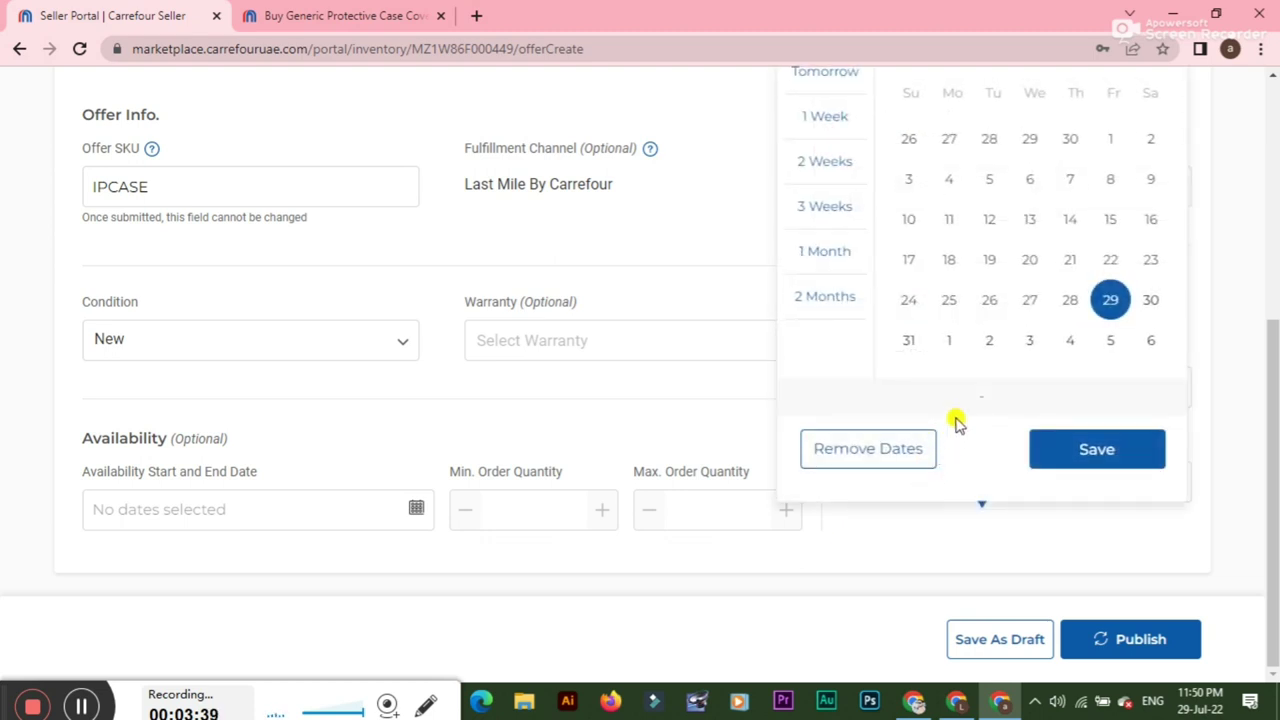
scroll(955, 424, "up", 1)
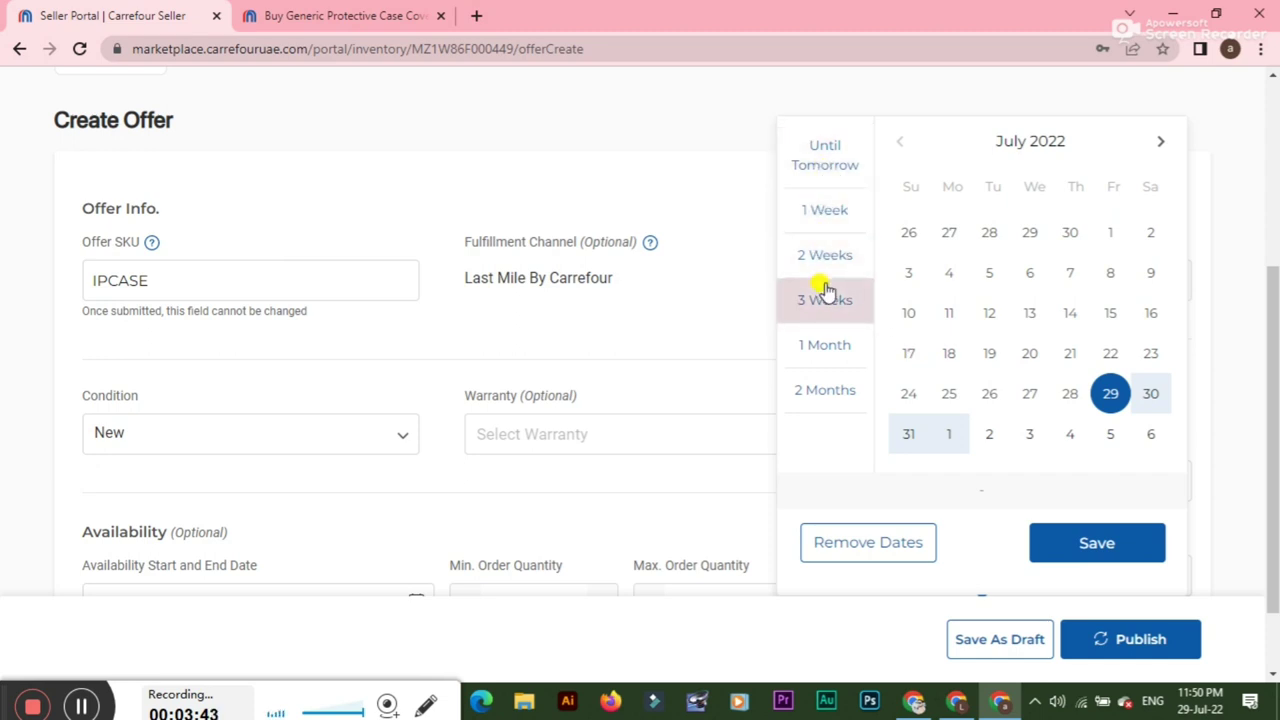
left_click(825, 213)
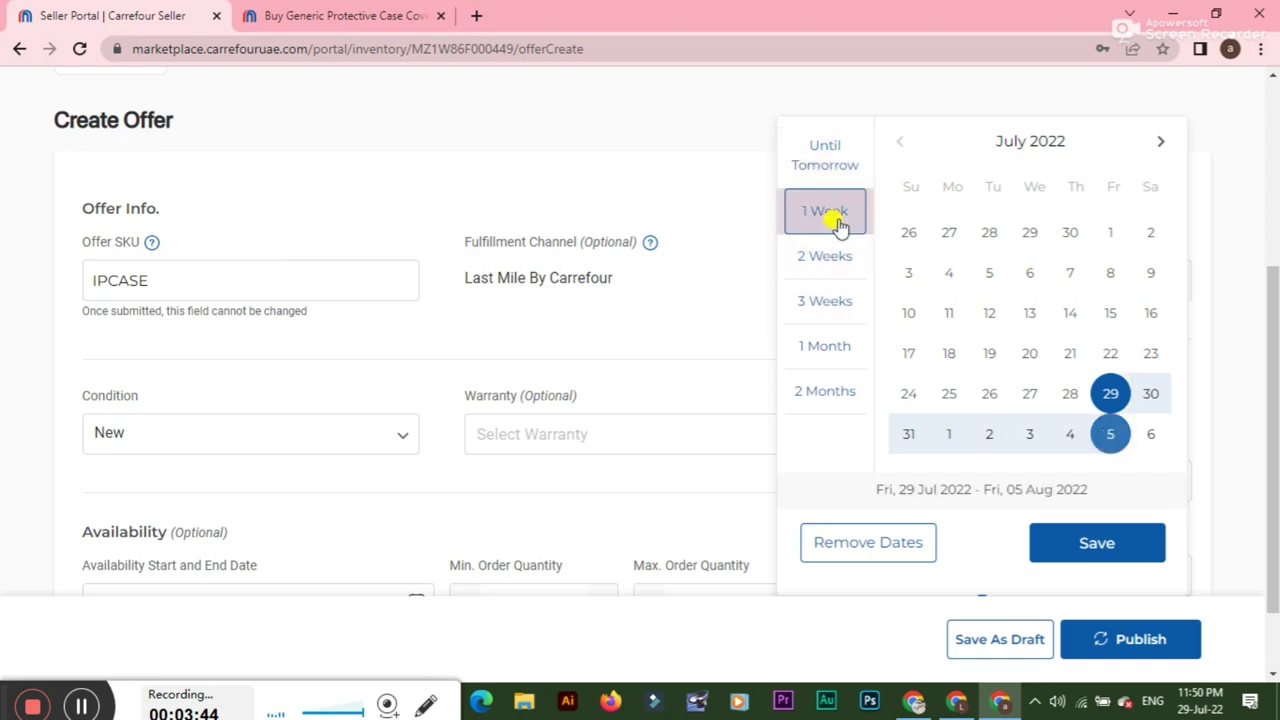
left_click(1120, 536)
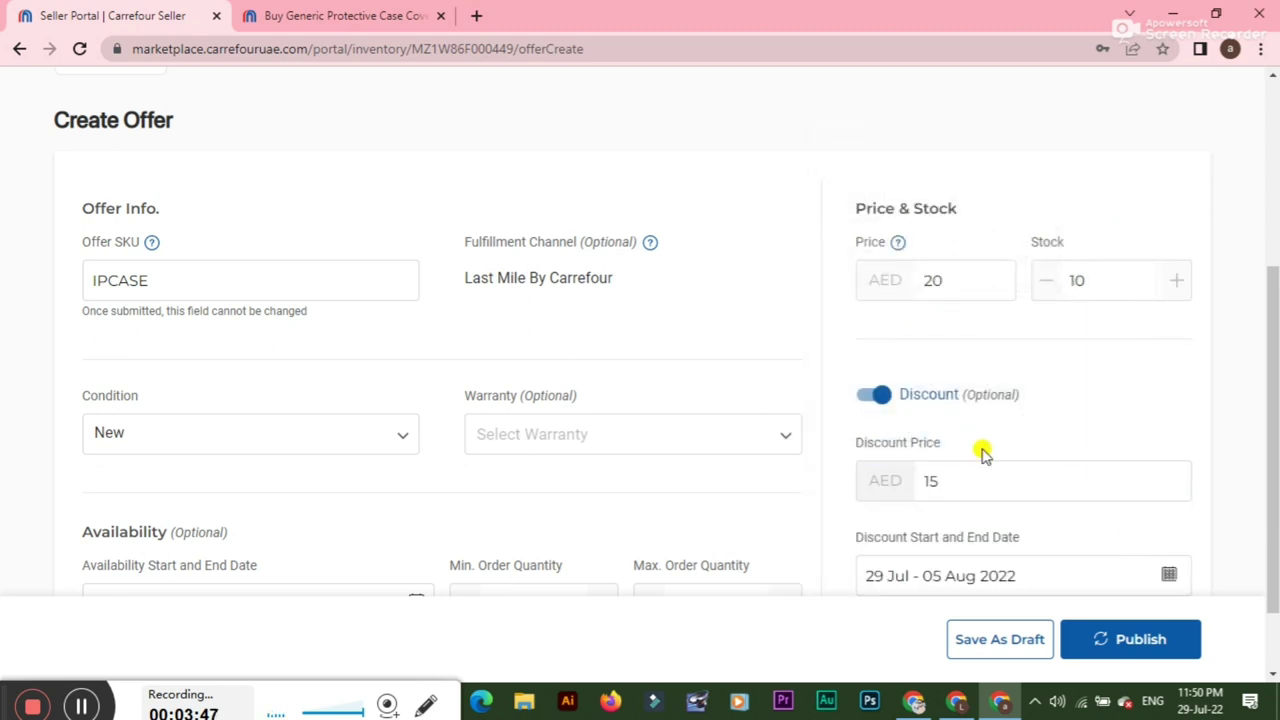
Review the completed offer details and try to publish the offer.
scroll(960, 443, "down", 1)
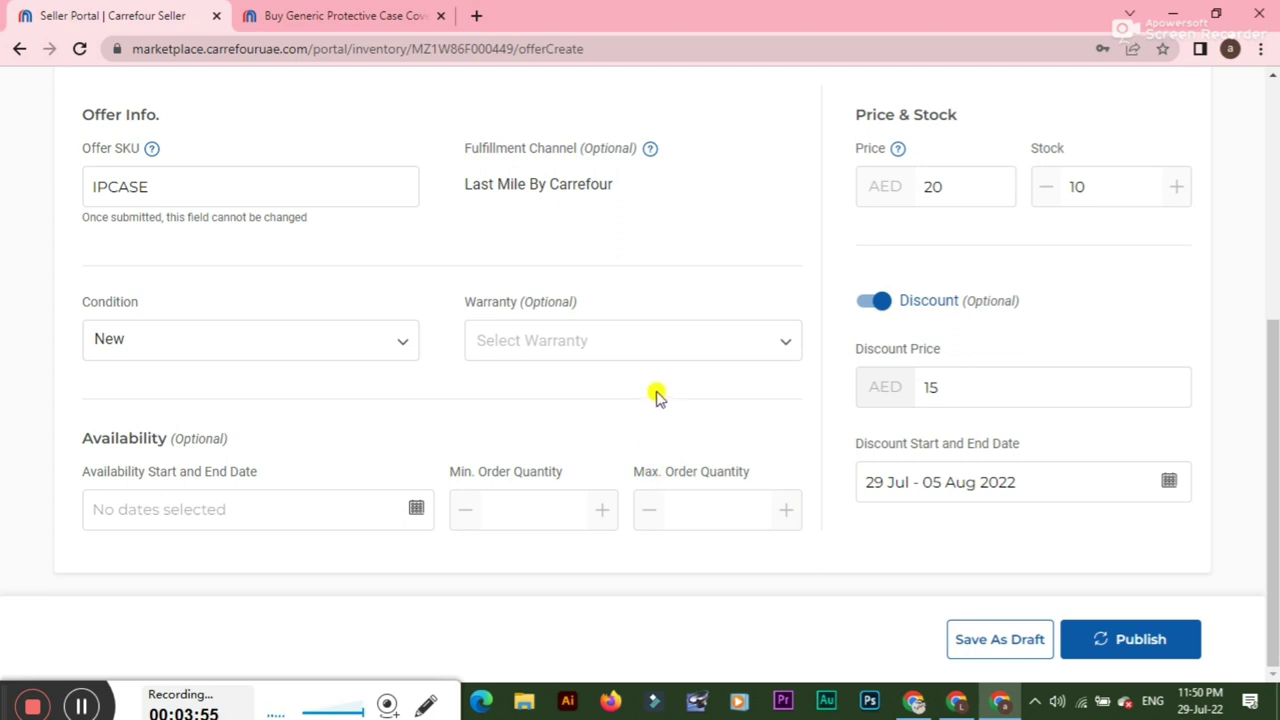
scroll(629, 420, "up", 1)
scroll(629, 420, "down", 1)
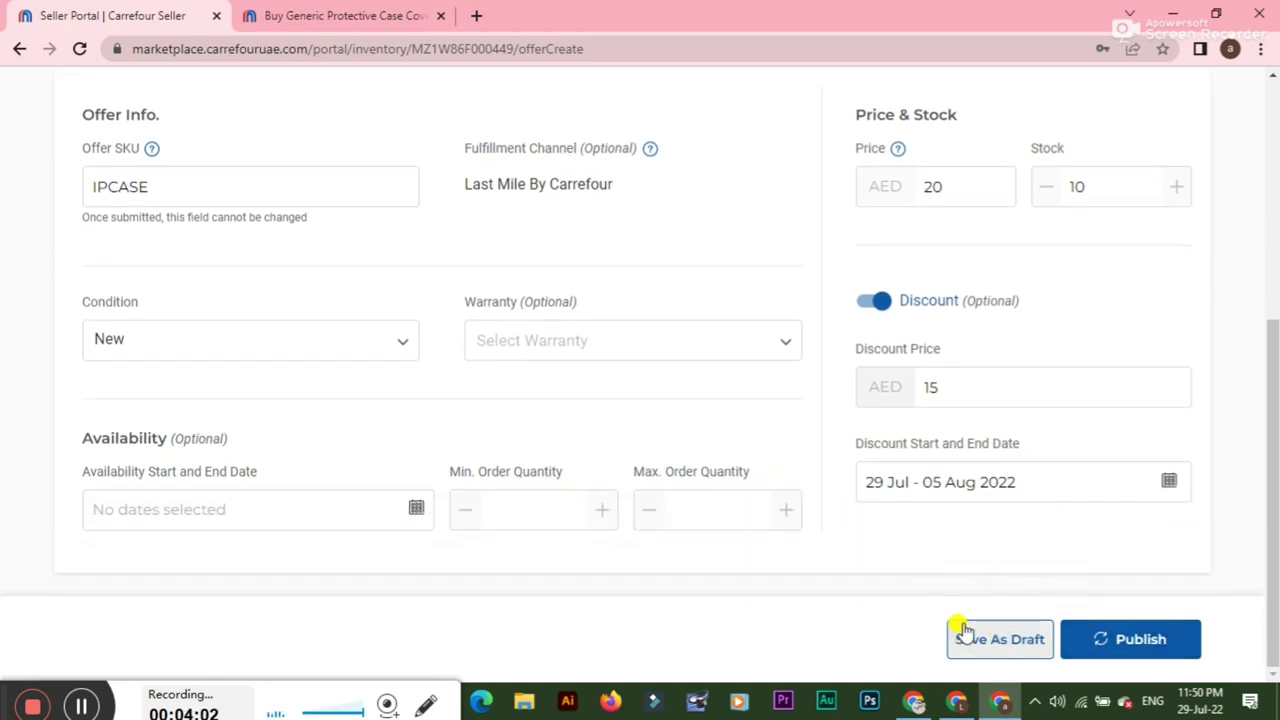
left_click(1127, 638)
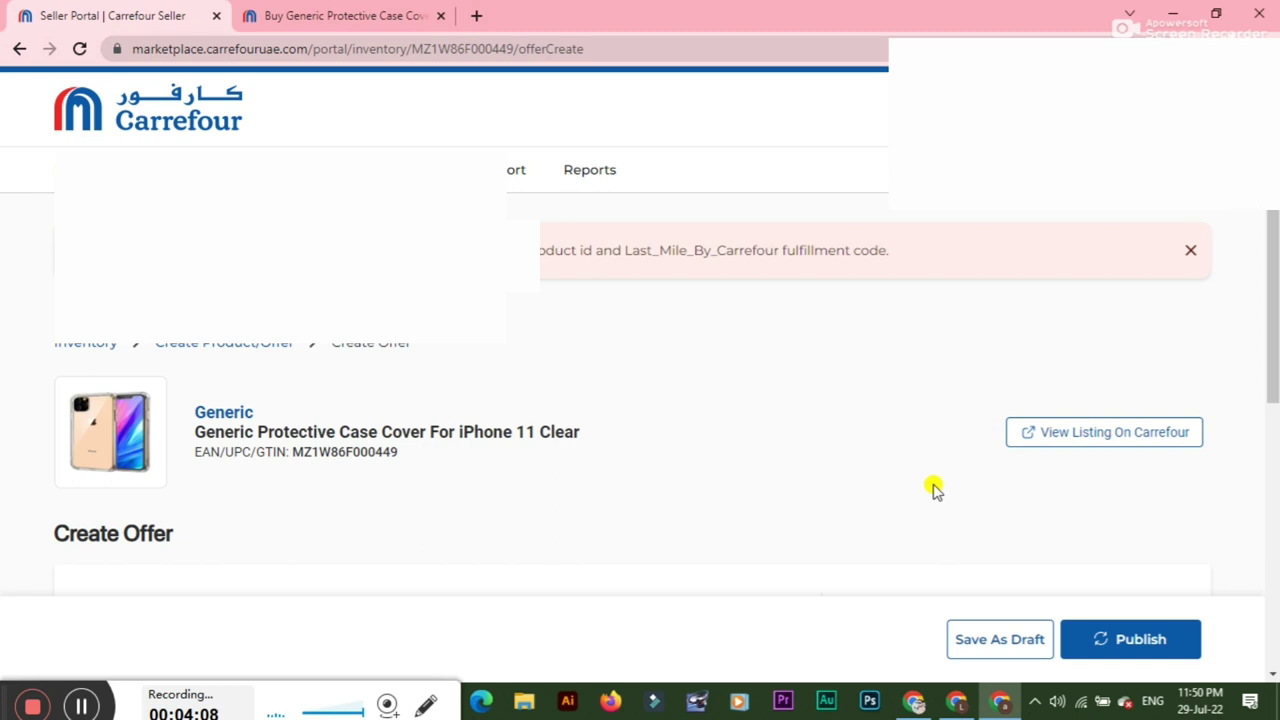
left_click(1121, 636)
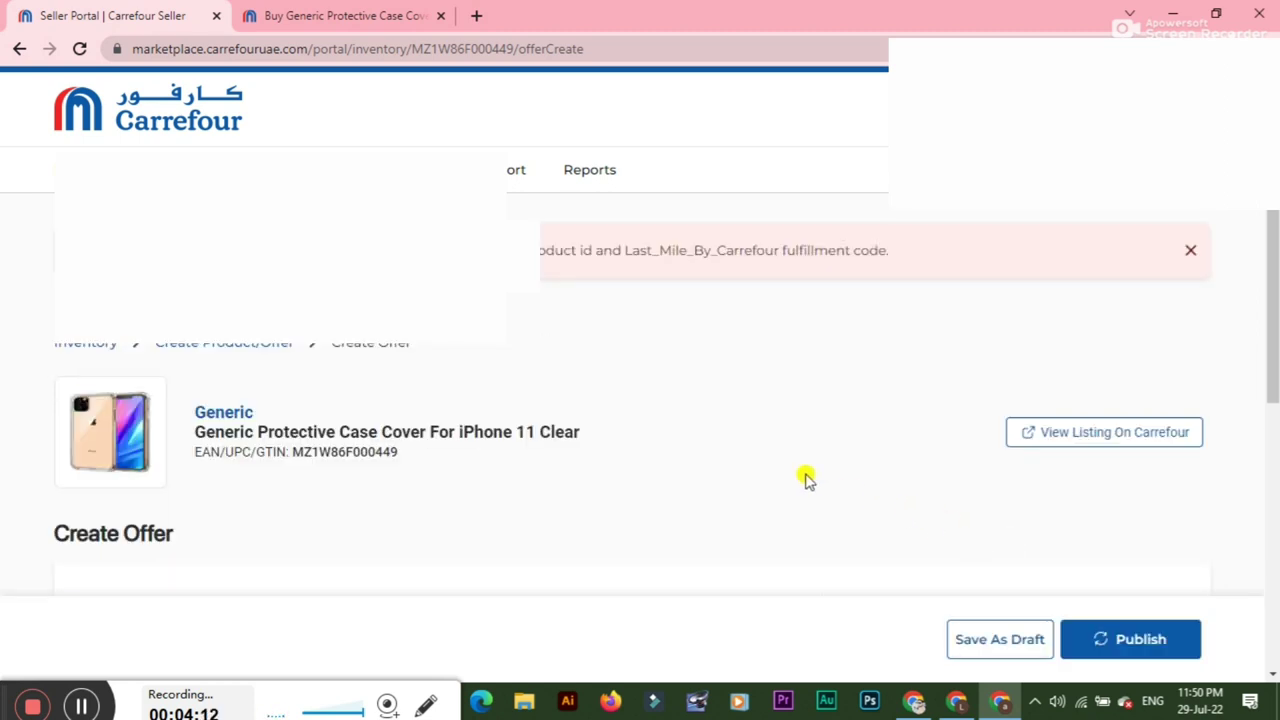
Open the iPhone 11 case's public listing on the Carrefour store from the offer form.
scroll(806, 479, "down", 5)
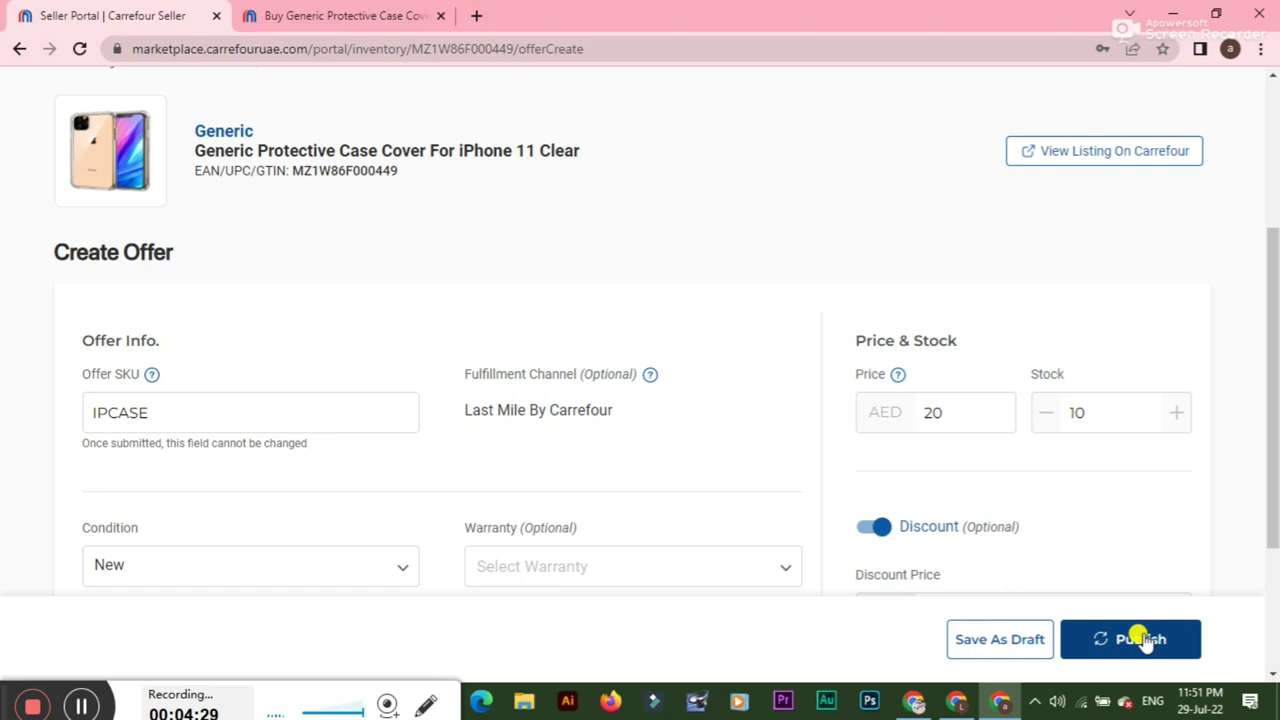
left_click(1105, 160)
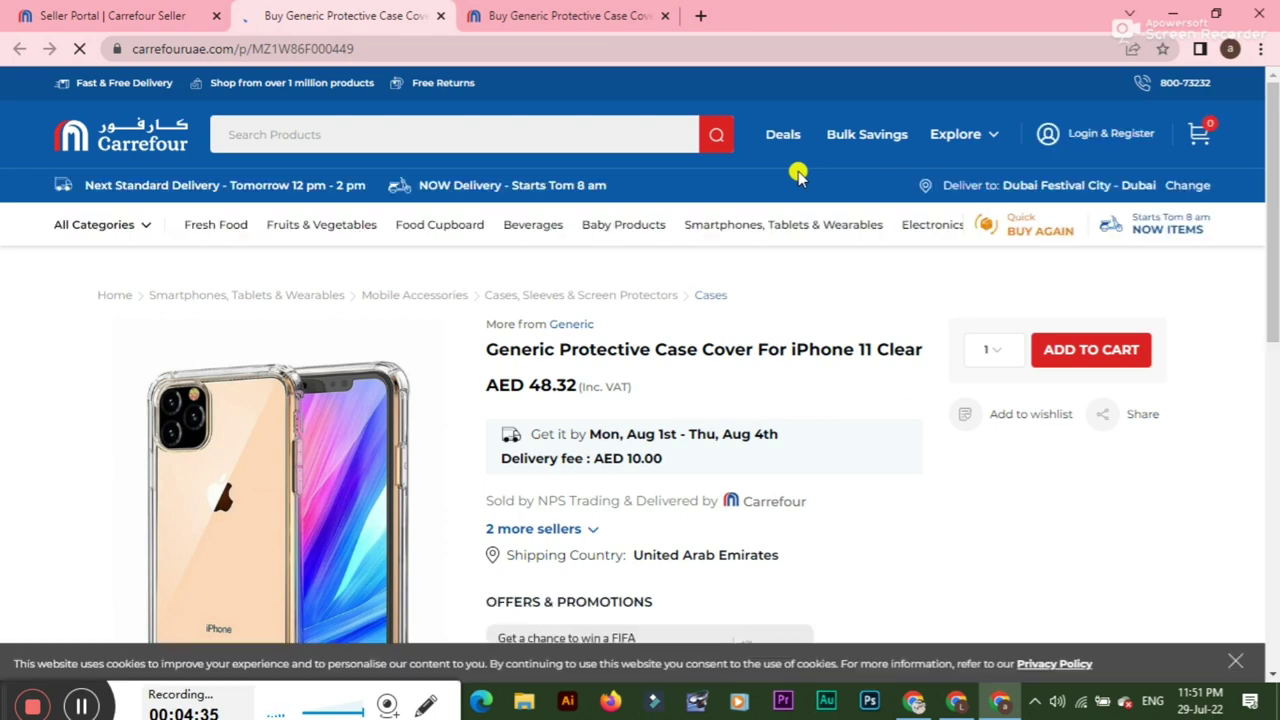
Look over the iPhone 11 case's public listing and return to the seller portal's offer form.
scroll(557, 362, "down", 2)
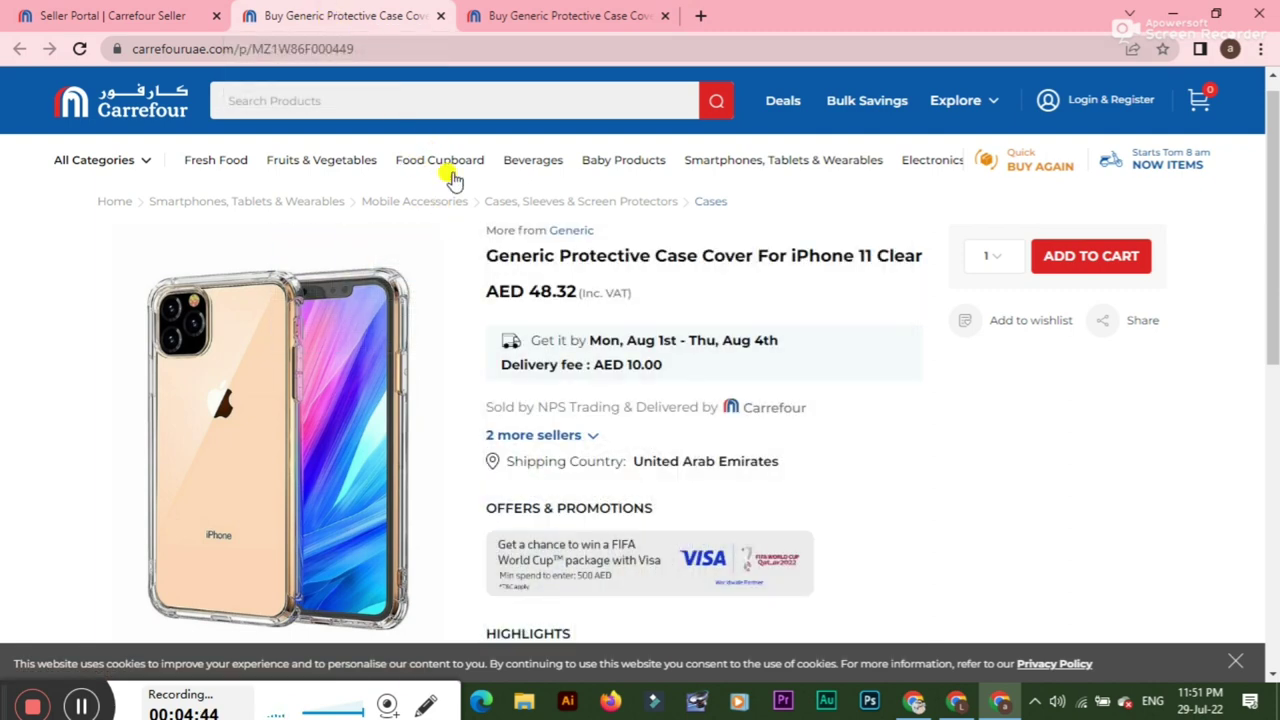
left_click(168, 12)
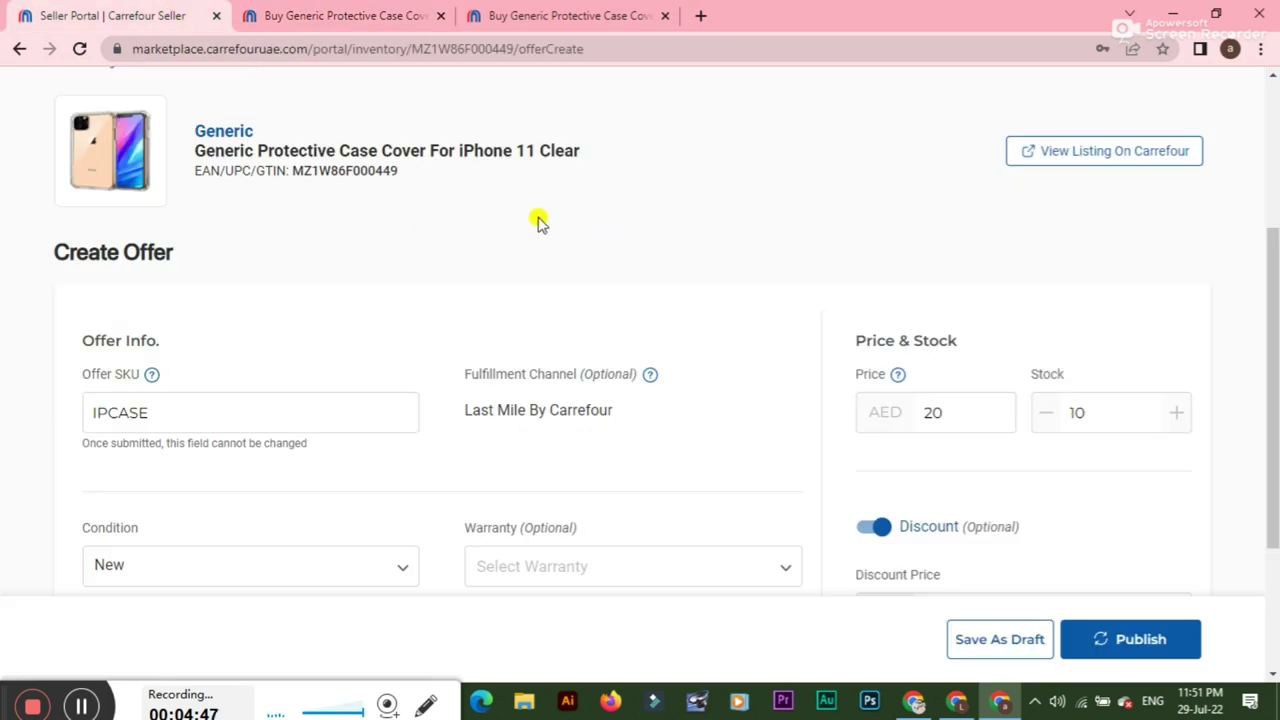
left_click(340, 8)
left_click(165, 12)
scroll(600, 486, "up", 2)
left_click(1190, 250)
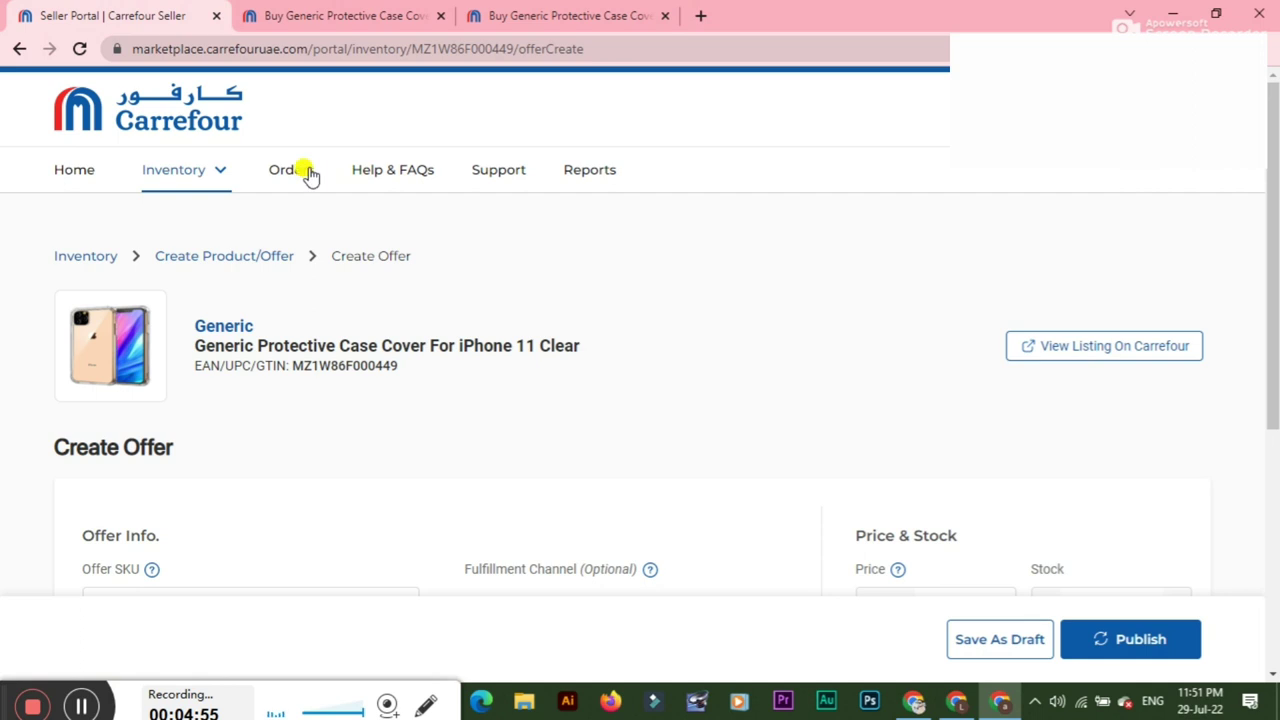
Go to the inventory's Import Via Upload page and download the Offers template.
left_click(197, 172)
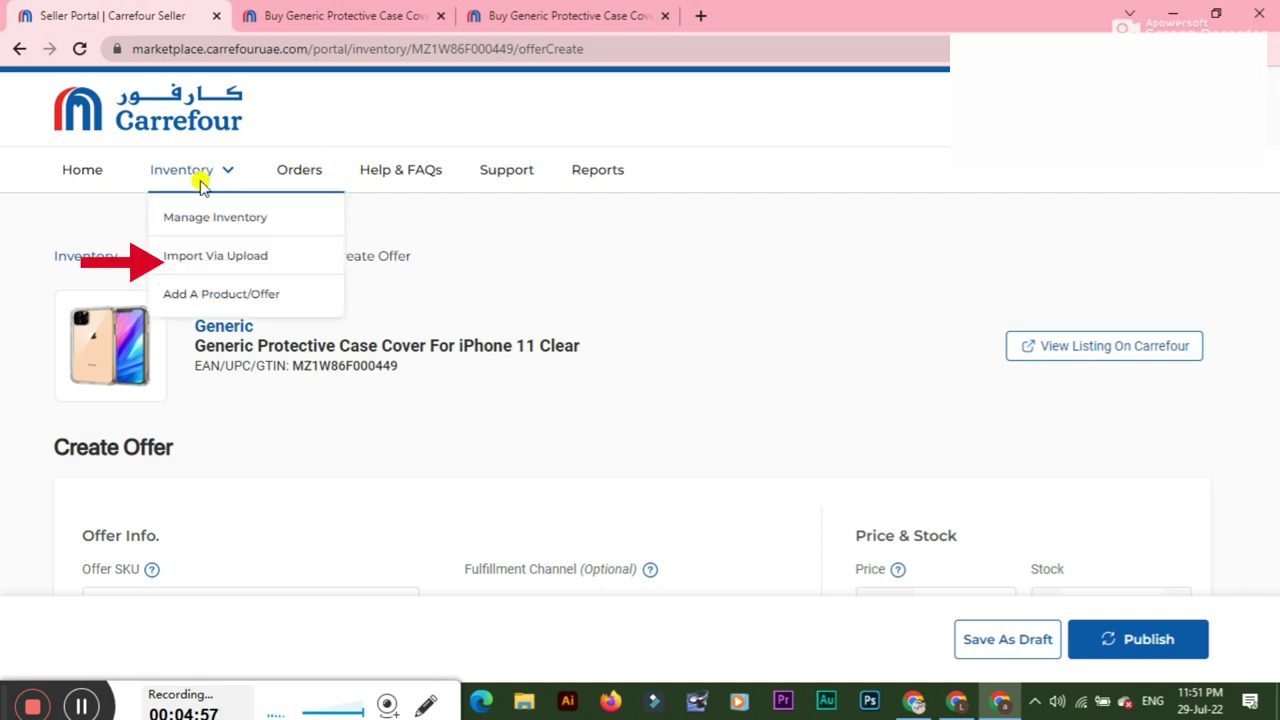
left_click(192, 261)
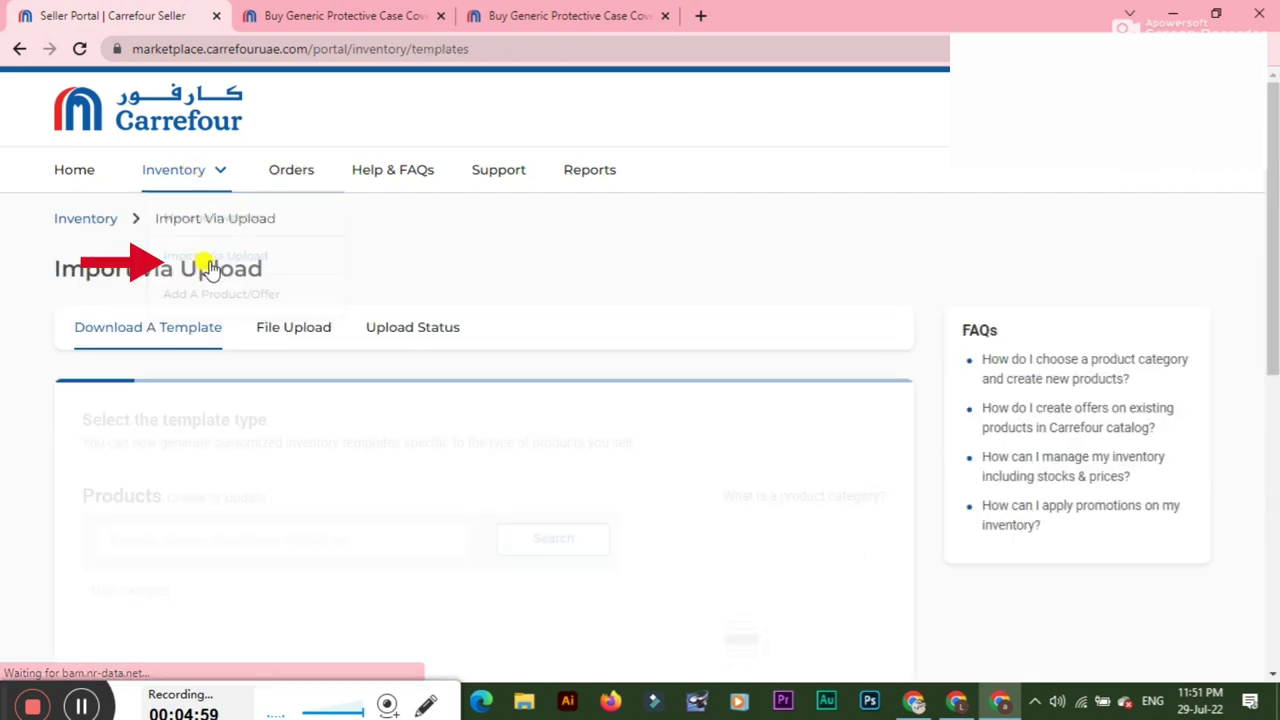
scroll(434, 337, "down", 5)
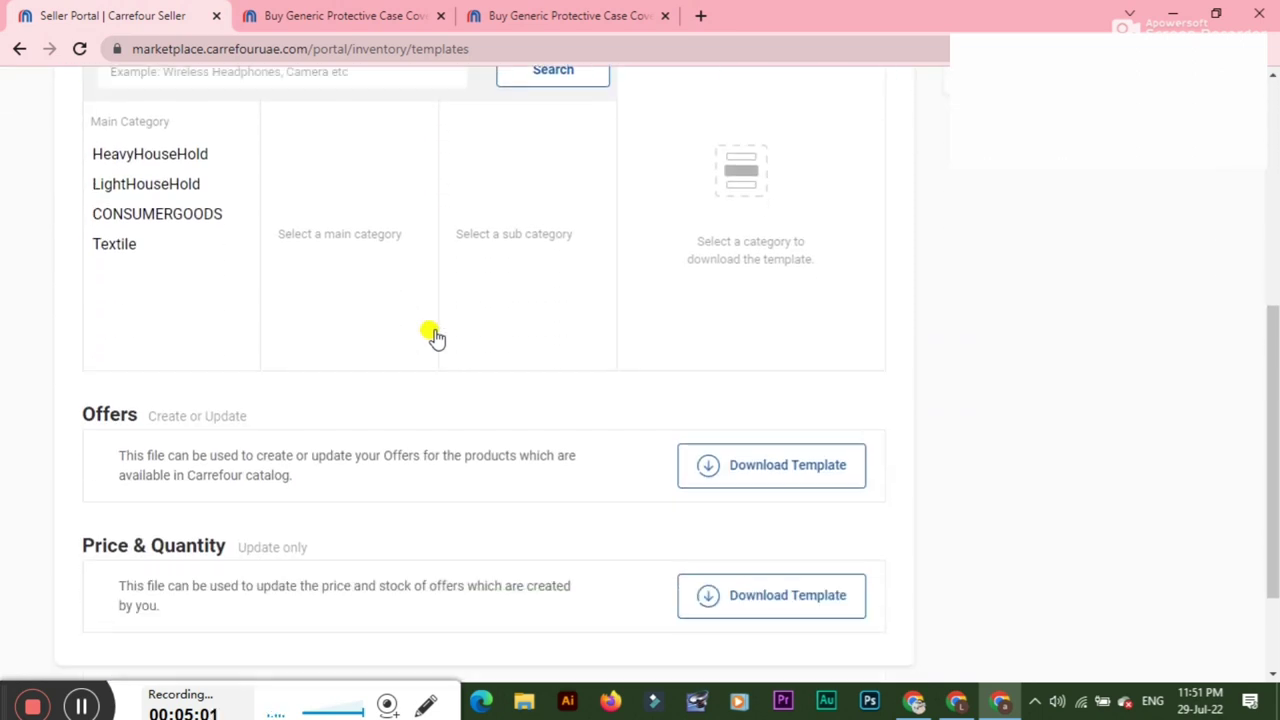
scroll(434, 337, "down", 1)
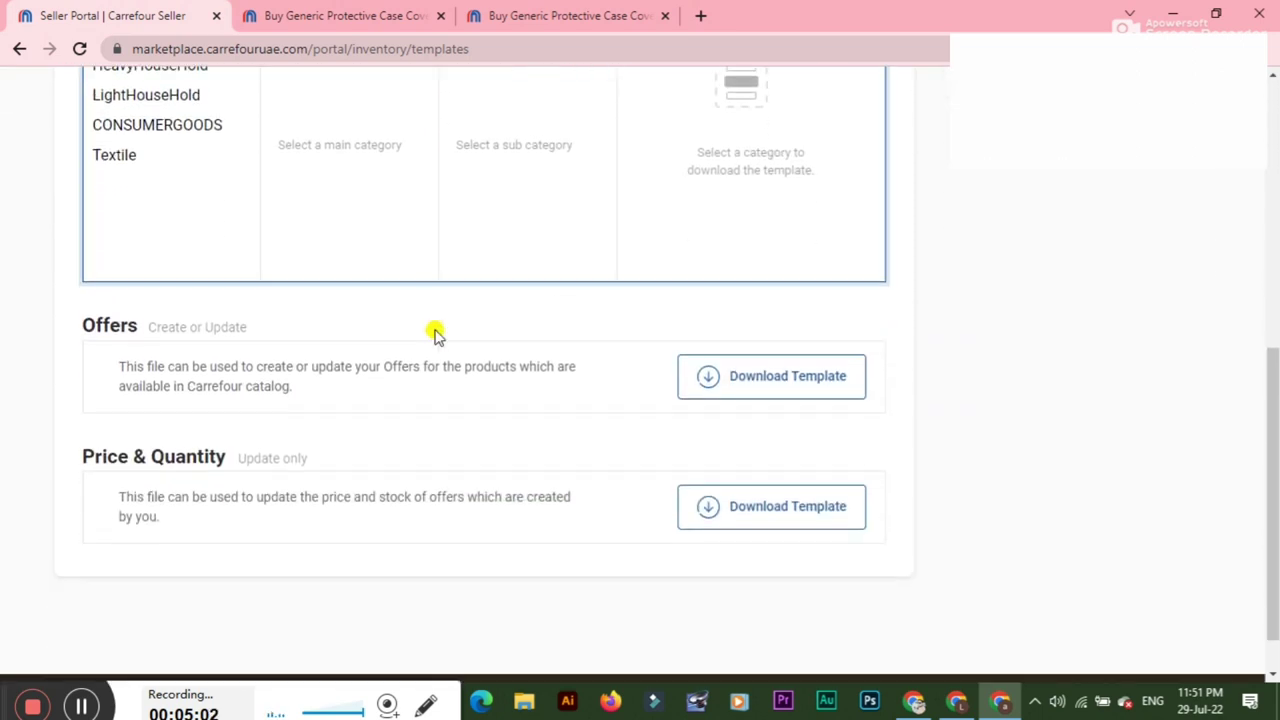
left_click(734, 376)
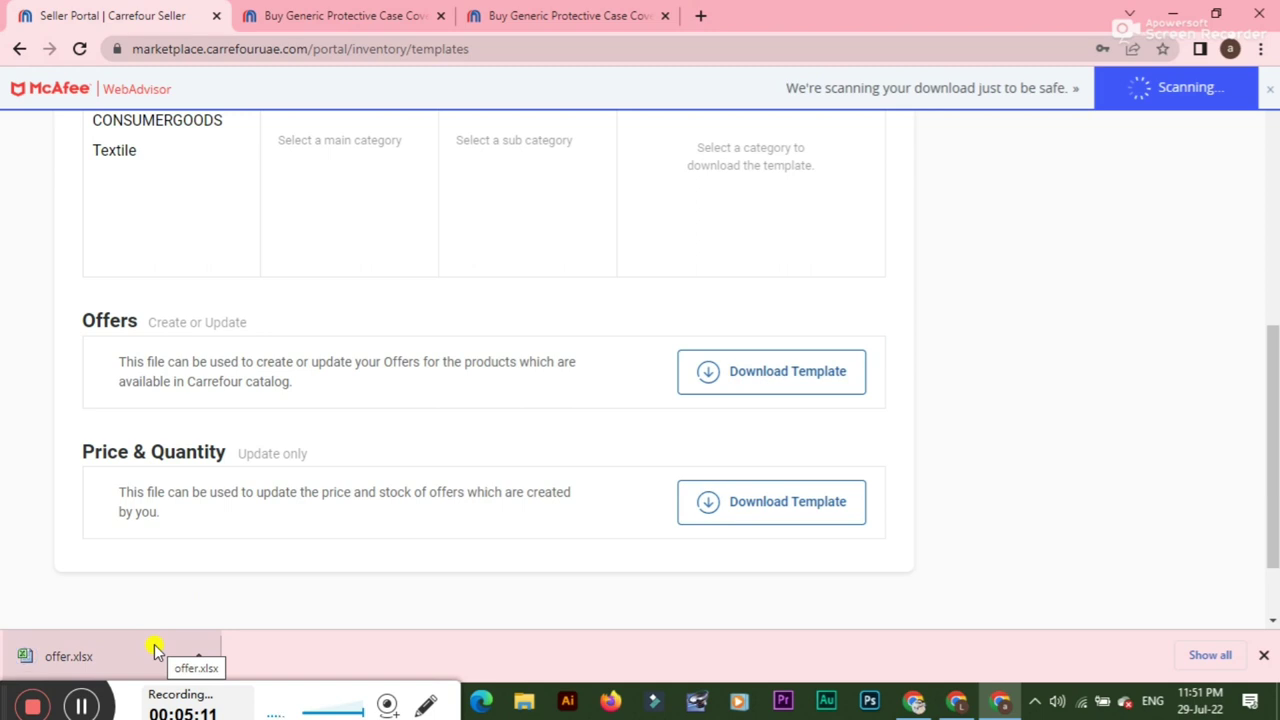
Open the downloaded offer.xlsx in Excel, dismissing the activation notice, and enable editing.
left_click(153, 650)
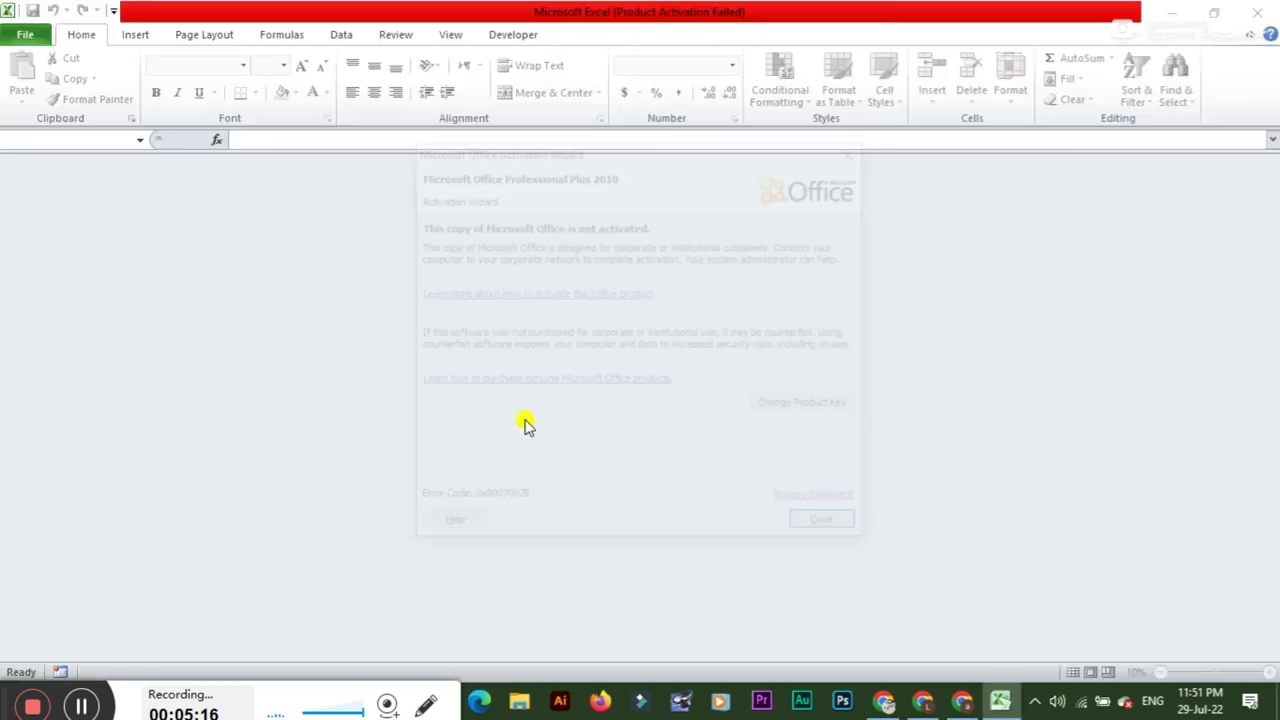
left_click(818, 526)
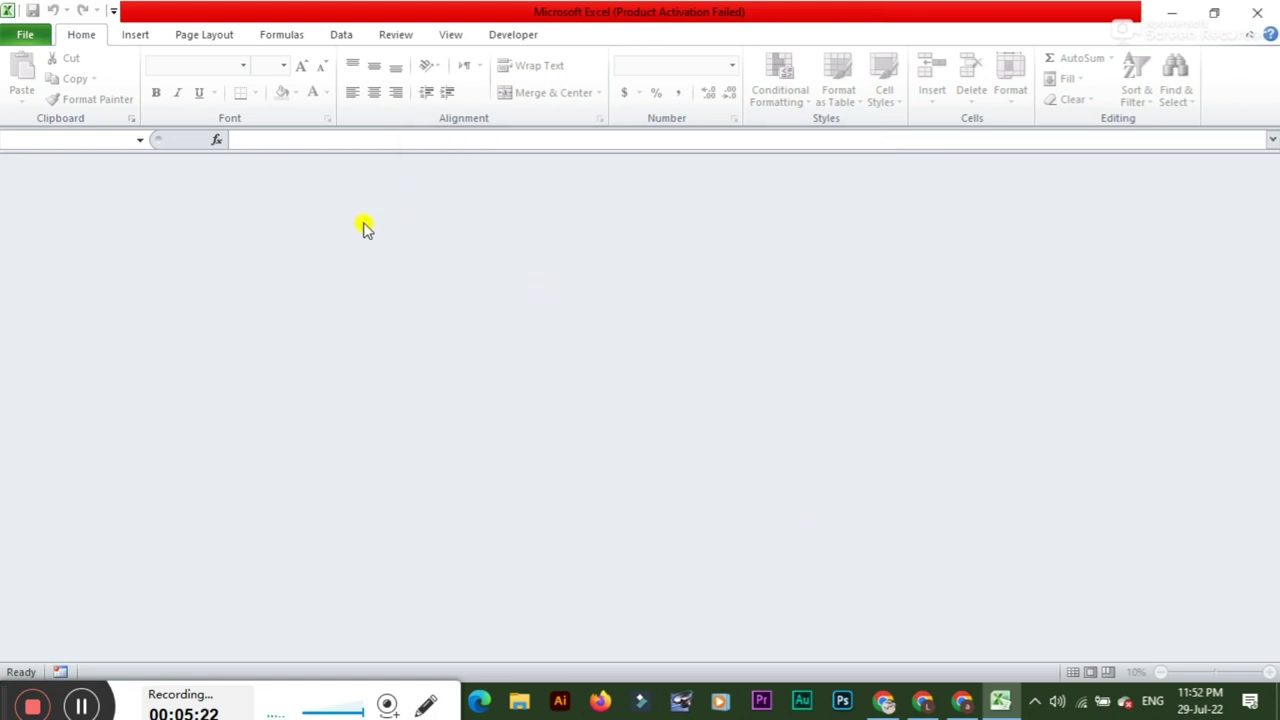
double_click(551, 21)
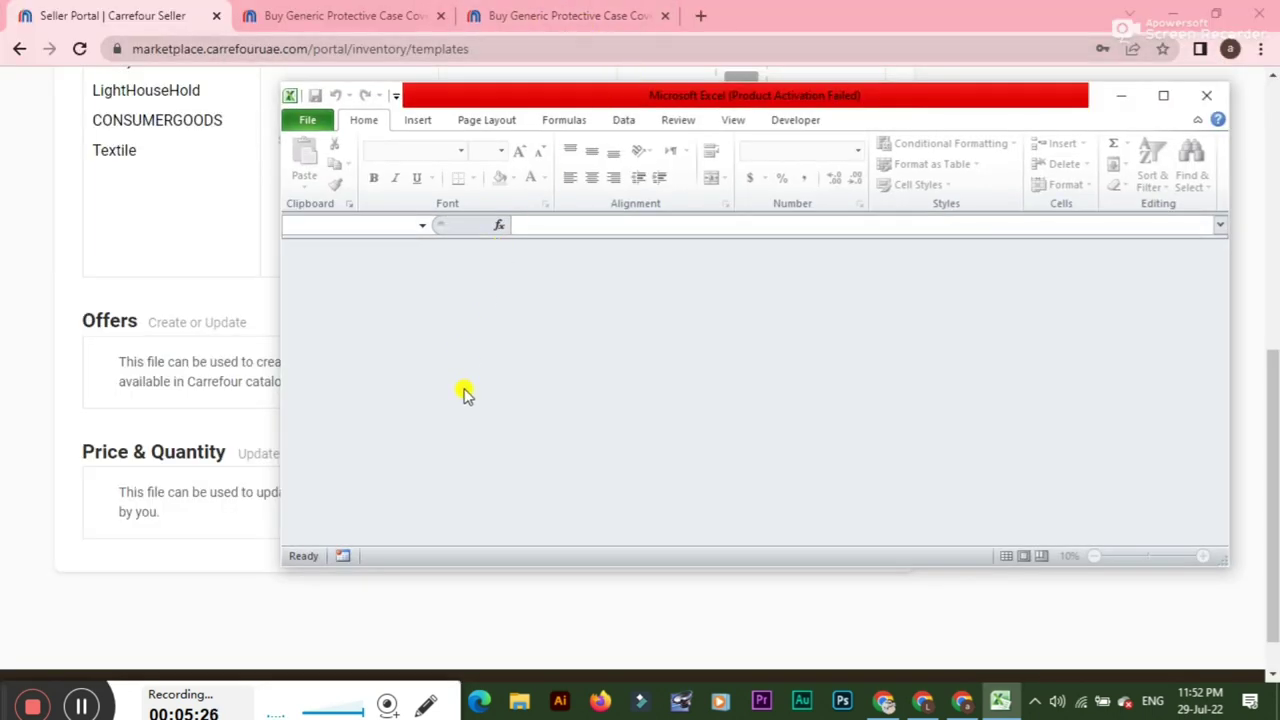
left_click(81, 706)
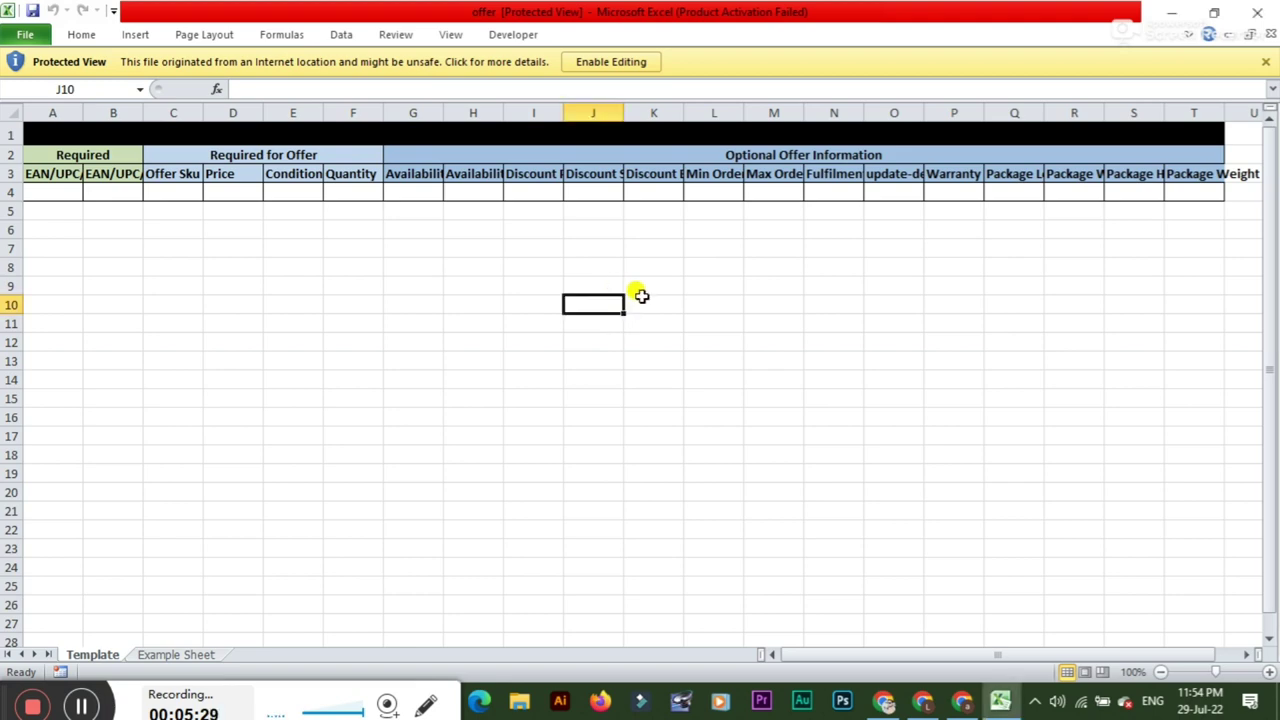
left_click(600, 61)
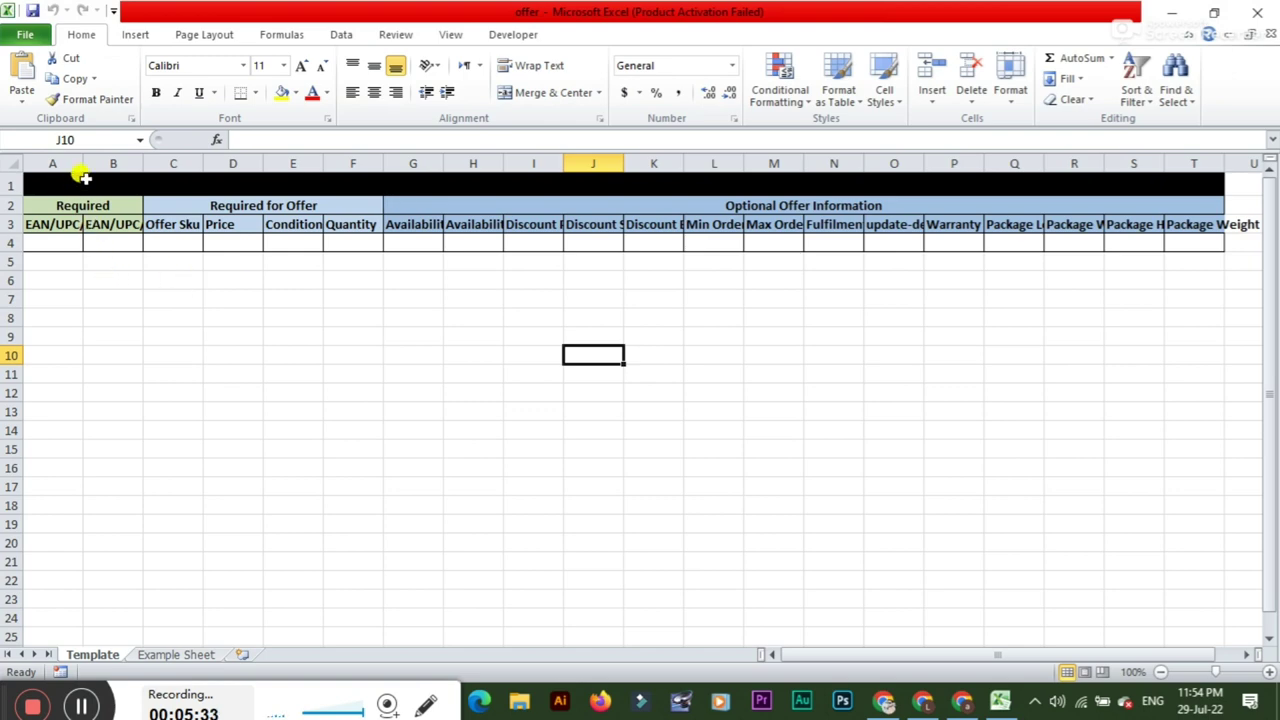
Widen column A to fit its EAN/UPC/GTIN heading and select the empty cell A4 below it.
double_click(82, 163)
key("alt+h")
key("w")
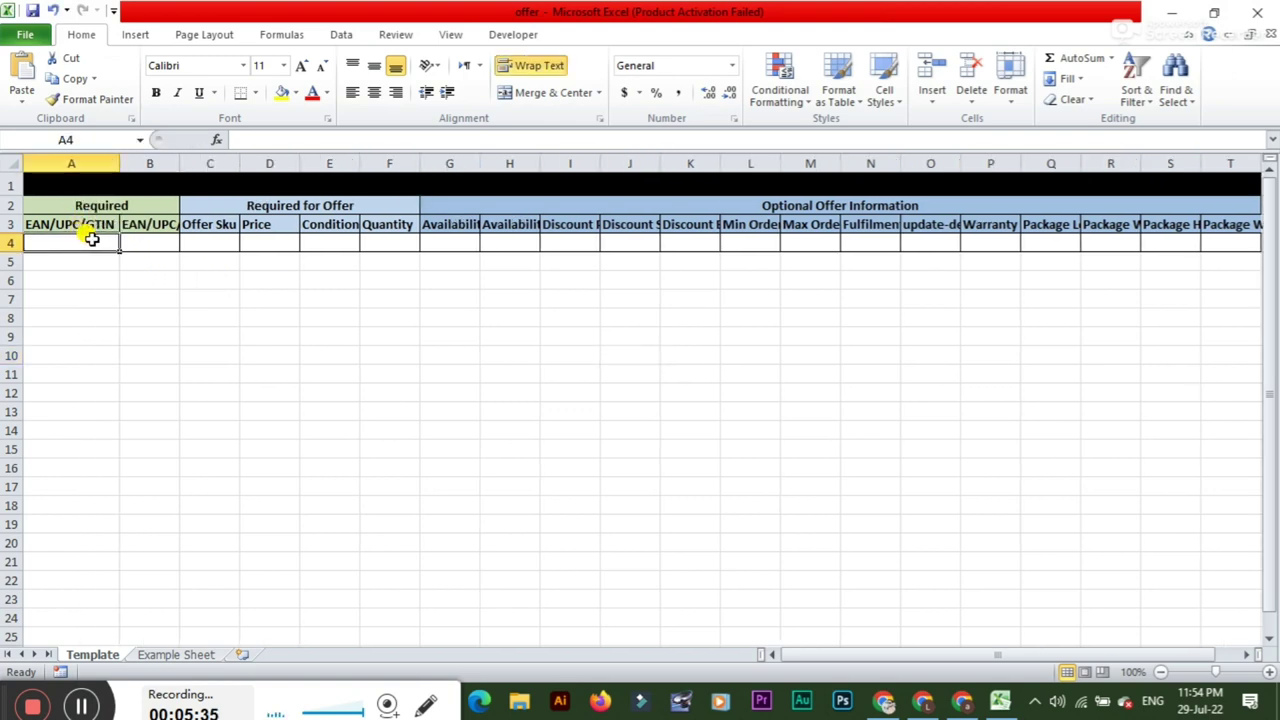
left_click(136, 243)
left_click(106, 246)
Switch to Chrome and open the three cases in the "Generic IPhone 13 tpu case" search results in separate tabs.
left_click(920, 702)
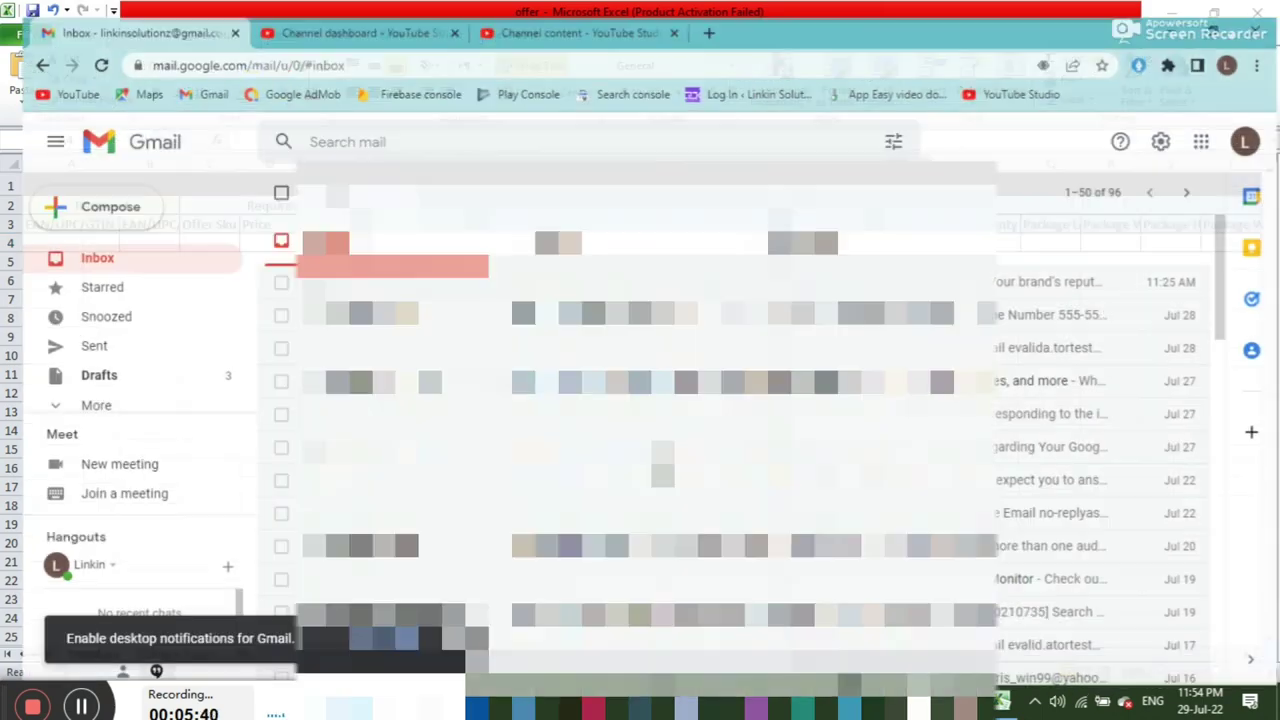
left_click(919, 703)
left_click(952, 704)
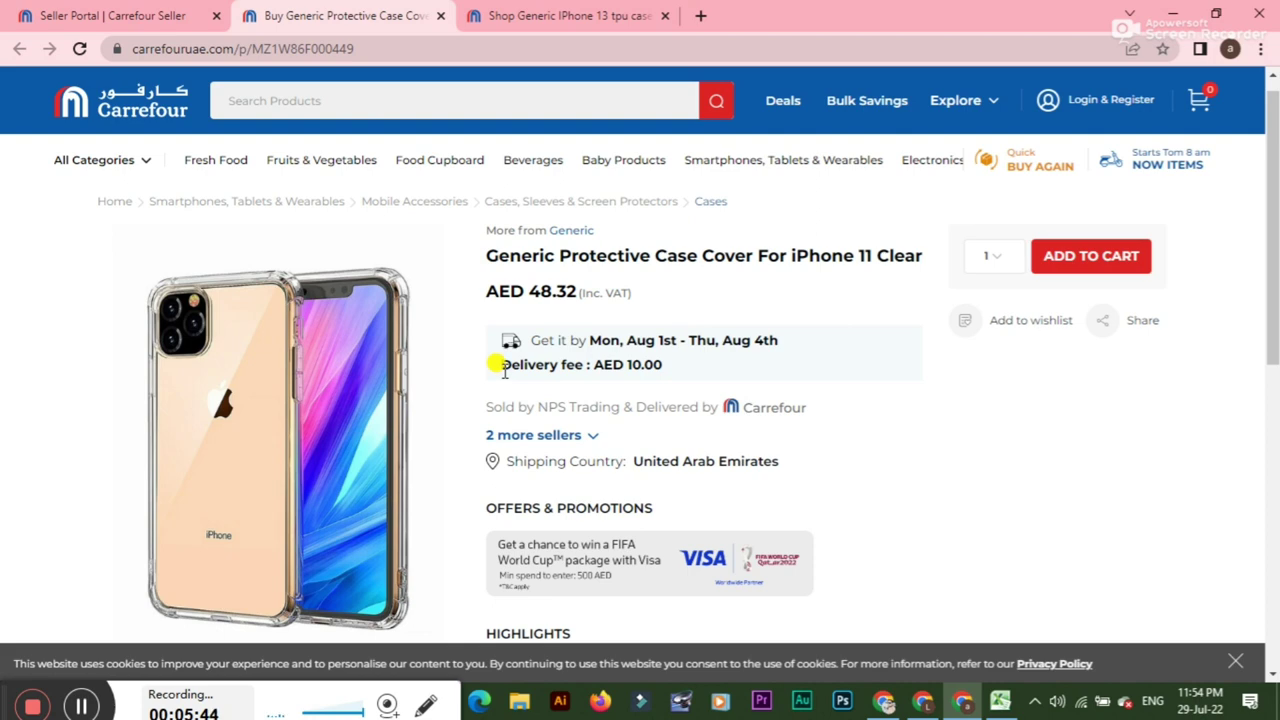
left_click(535, 20)
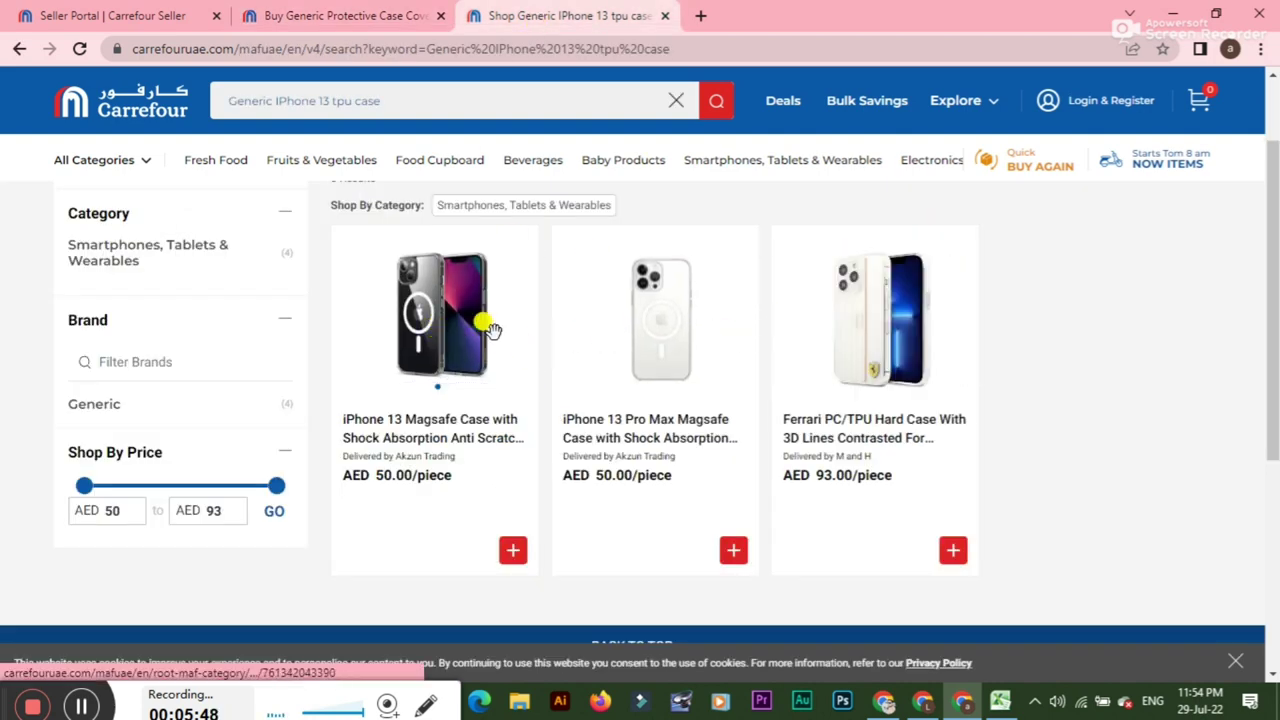
right_click(437, 280)
left_click(478, 297)
right_click(634, 288)
left_click(690, 297)
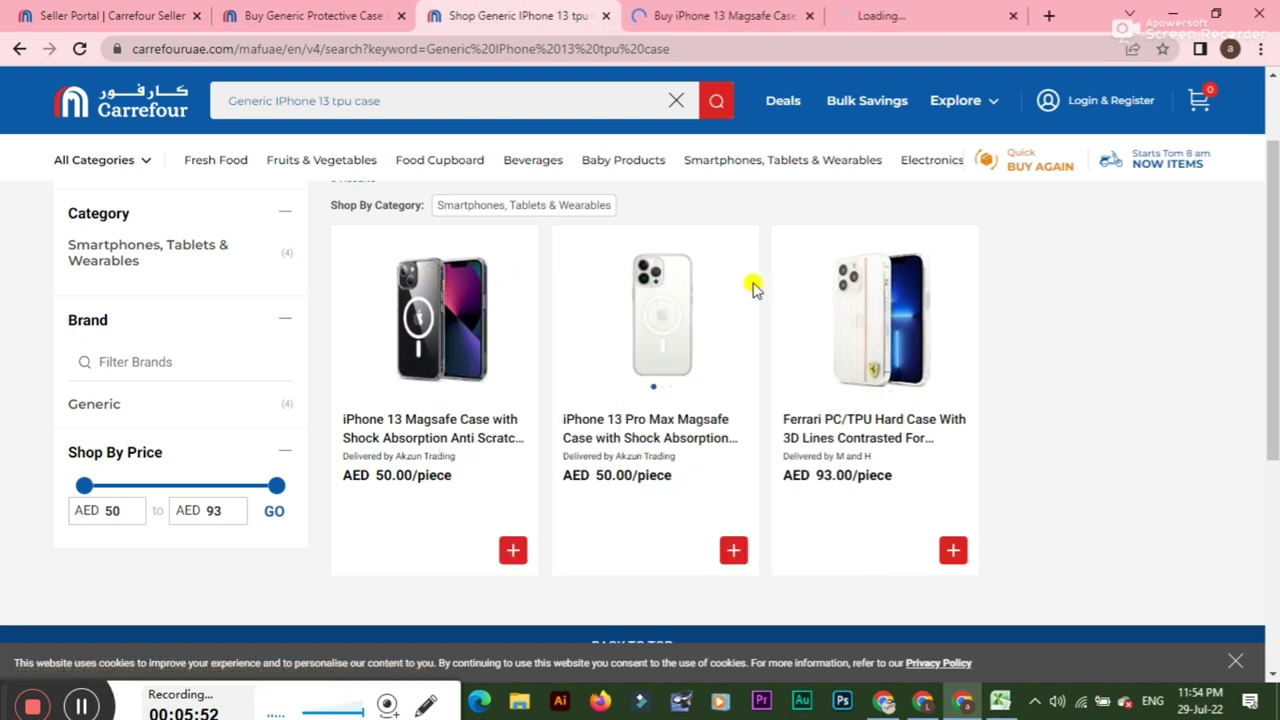
right_click(803, 270)
left_click(840, 278)
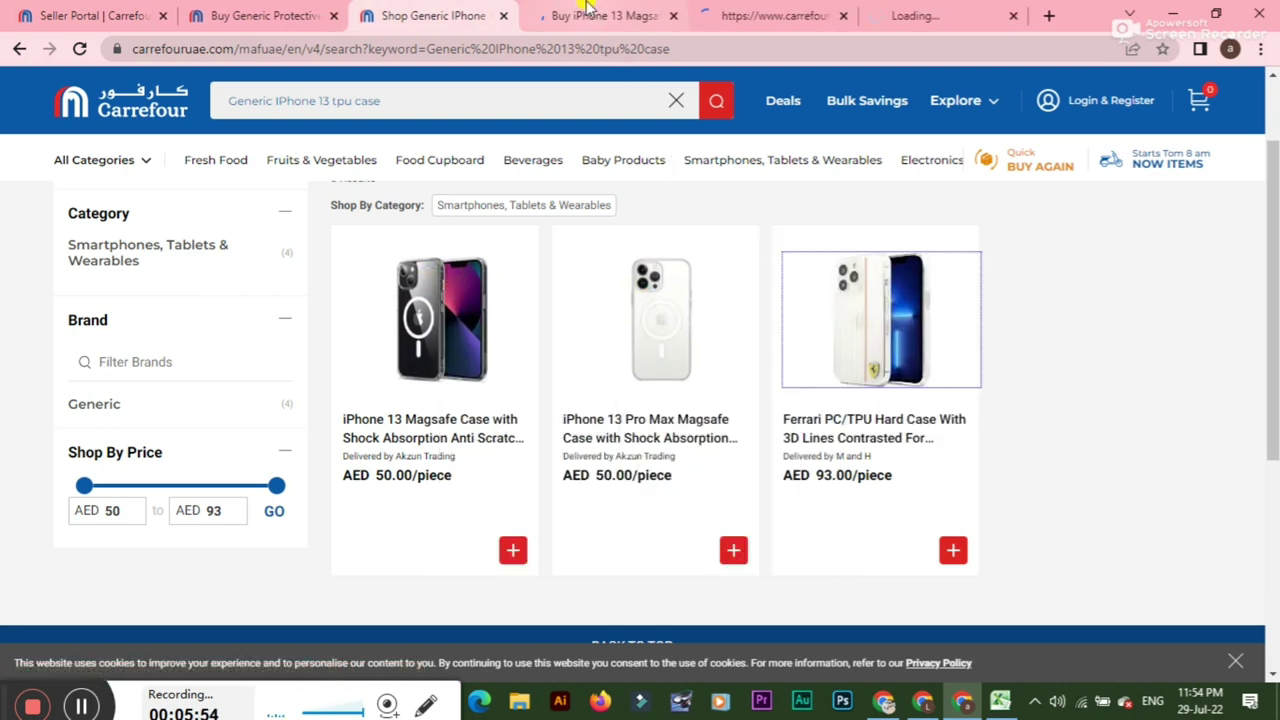
left_click(590, 12)
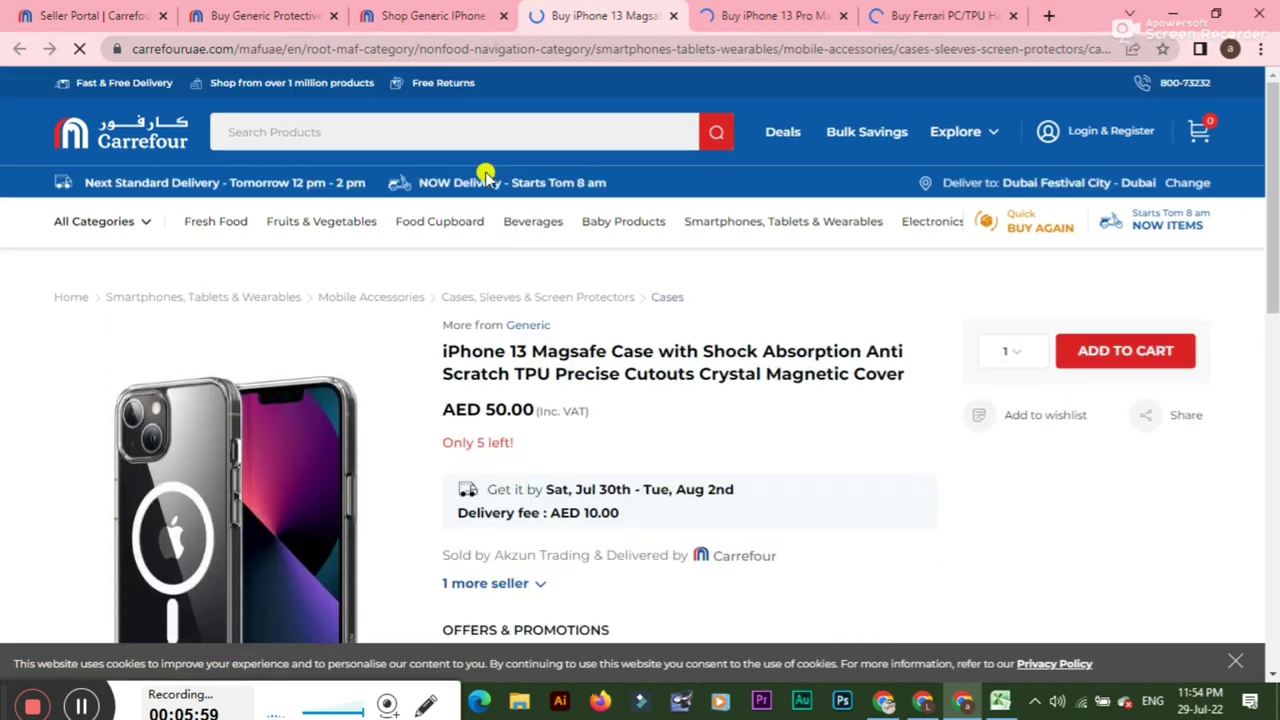
left_click_drag(395, 42, 700, 50)
left_click_drag(586, 46, 1160, 88)
left_click(1068, 48)
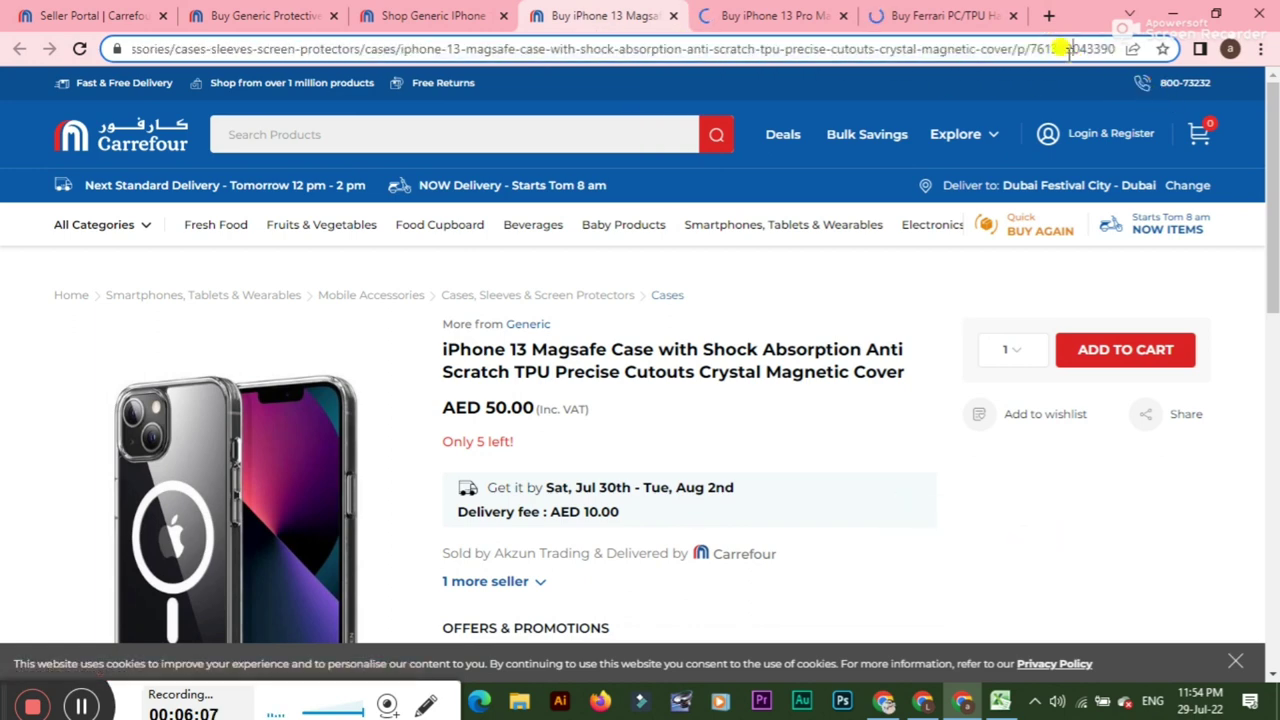
double_click(1075, 48)
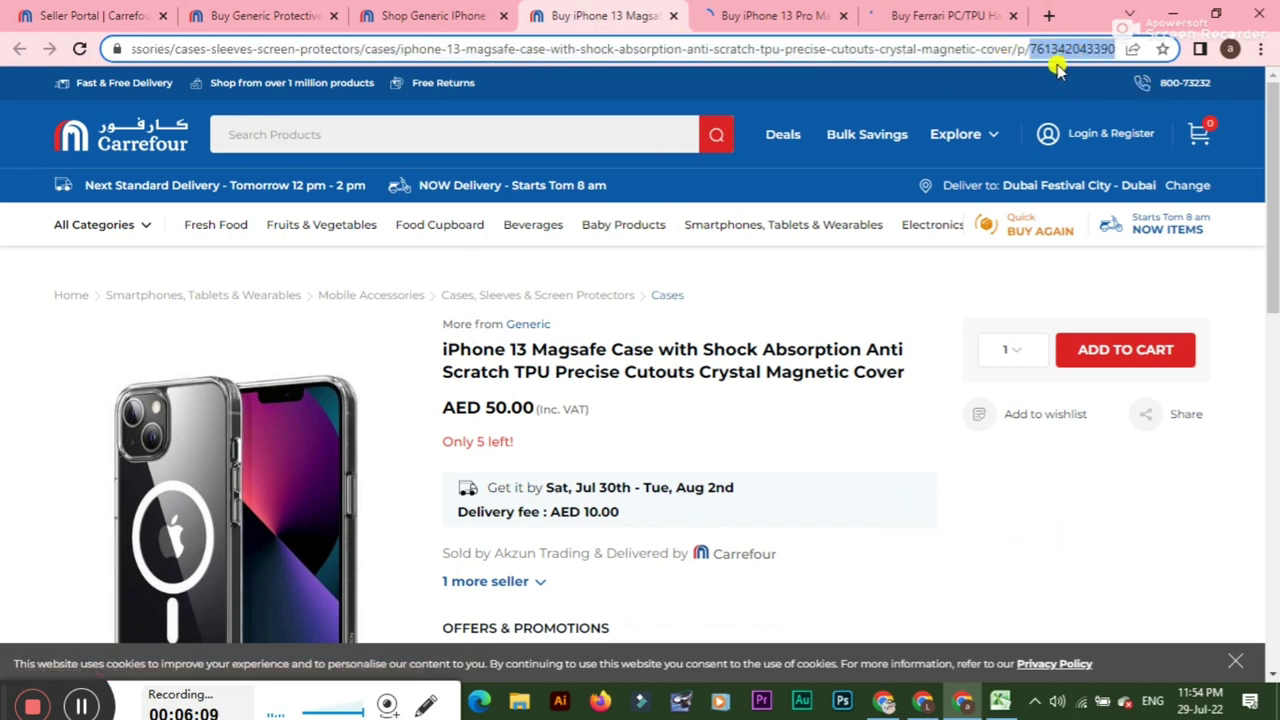
right_click(1055, 52)
left_click(1022, 156)
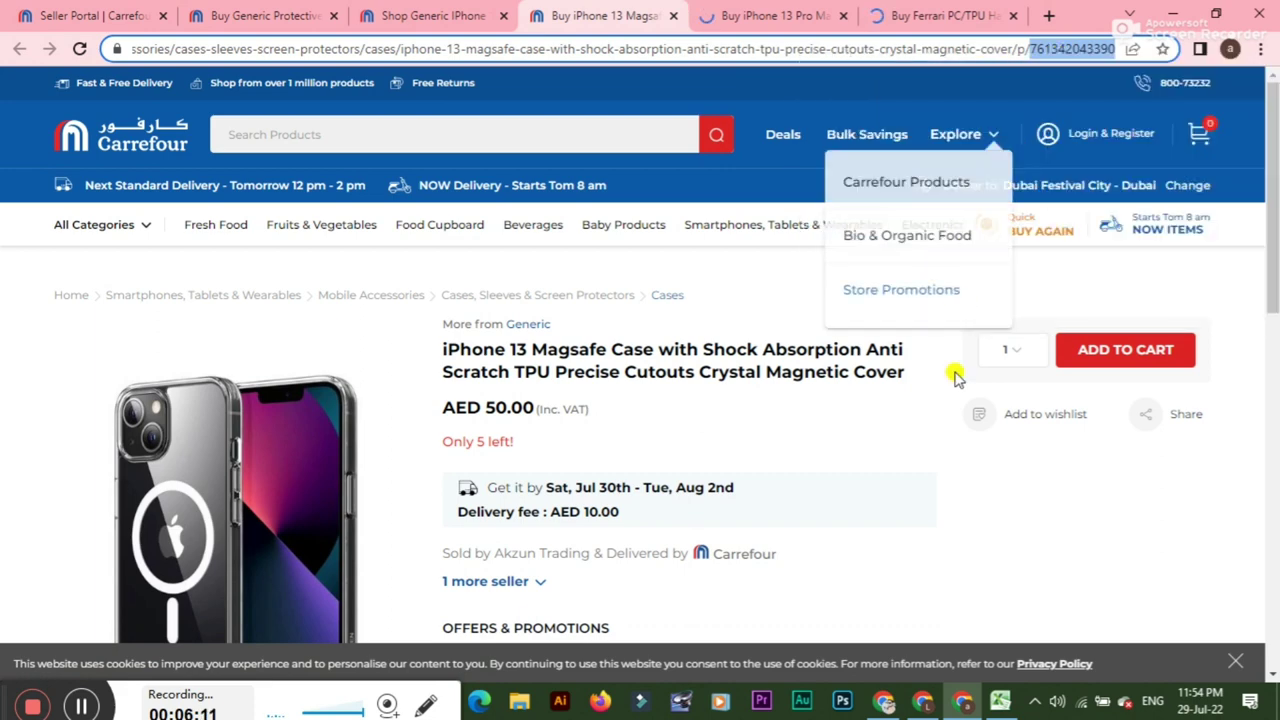
left_click(1000, 700)
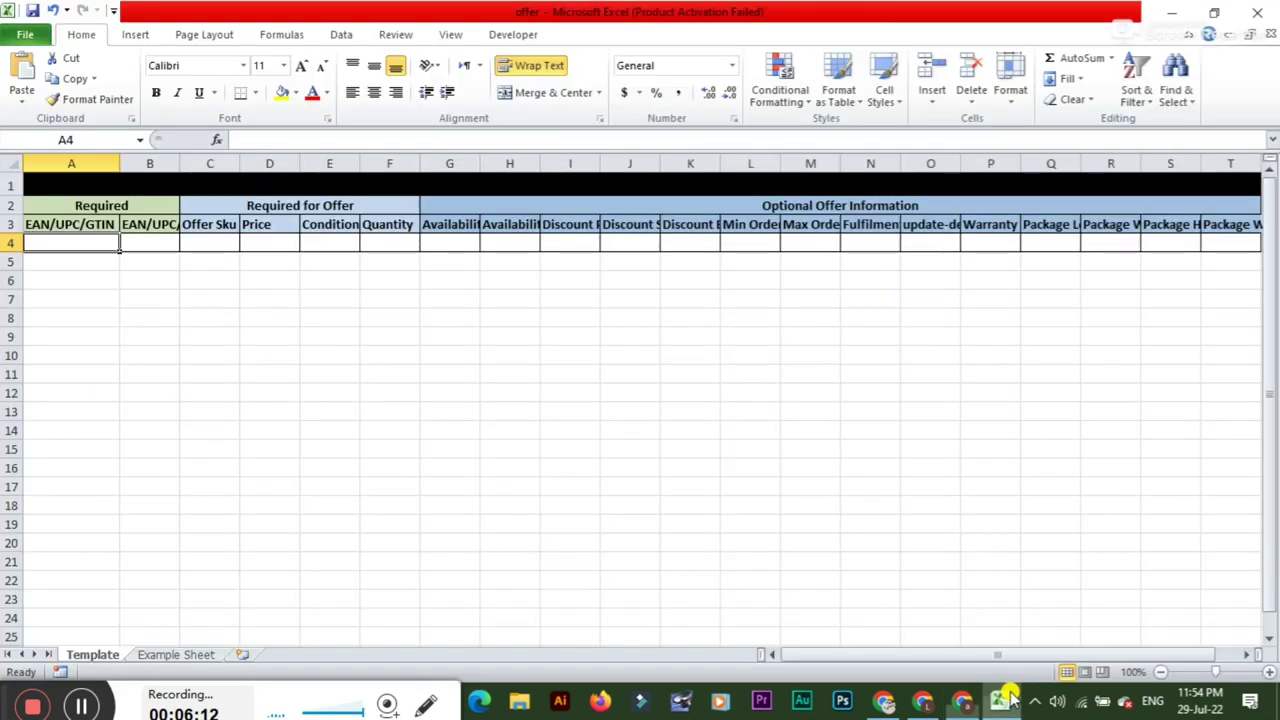
double_click(107, 240)
key("ctrl+v")
left_click(150, 241)
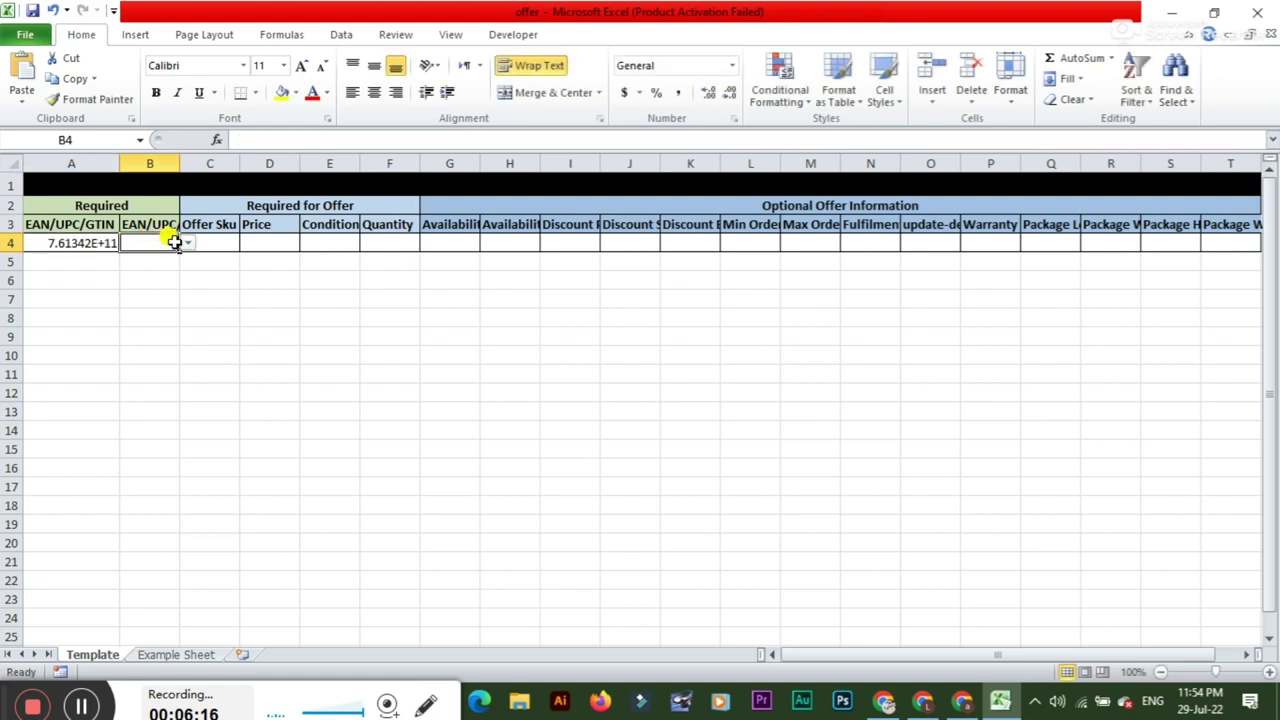
left_click(185, 245)
left_click(164, 282)
left_click(205, 243)
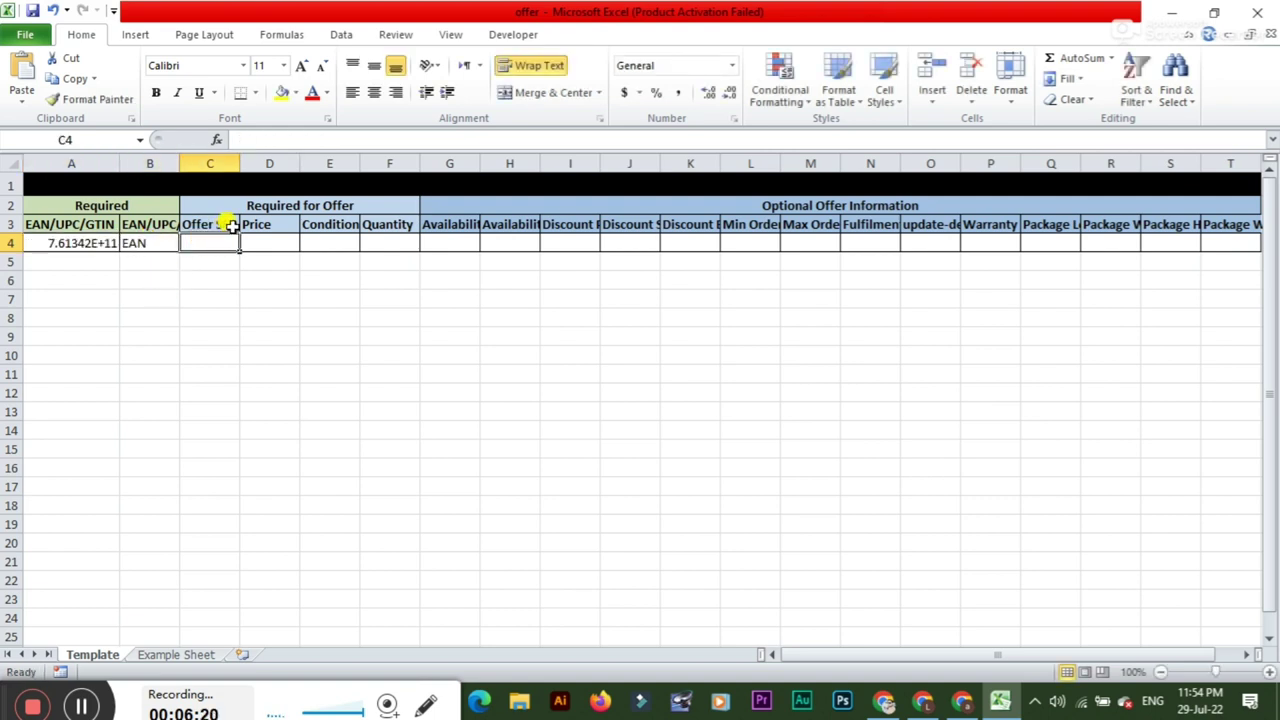
Review the template's "Required for Offer" and "Optional Offer Information" column groups.
left_click_drag(250, 205, 372, 222)
left_click(220, 240)
left_click_drag(514, 205, 850, 243)
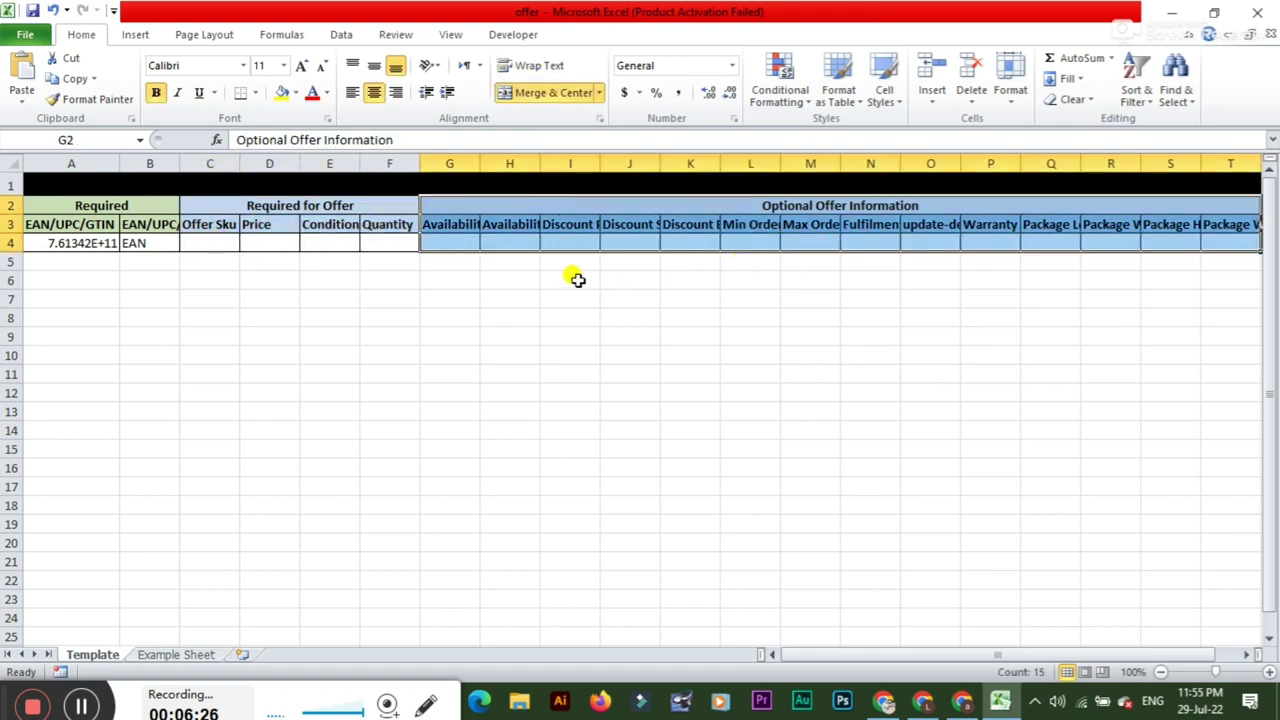
Set row 4's offer SKU to ipcase1 and its price to 20.
left_click(208, 243)
key("BackSpace")
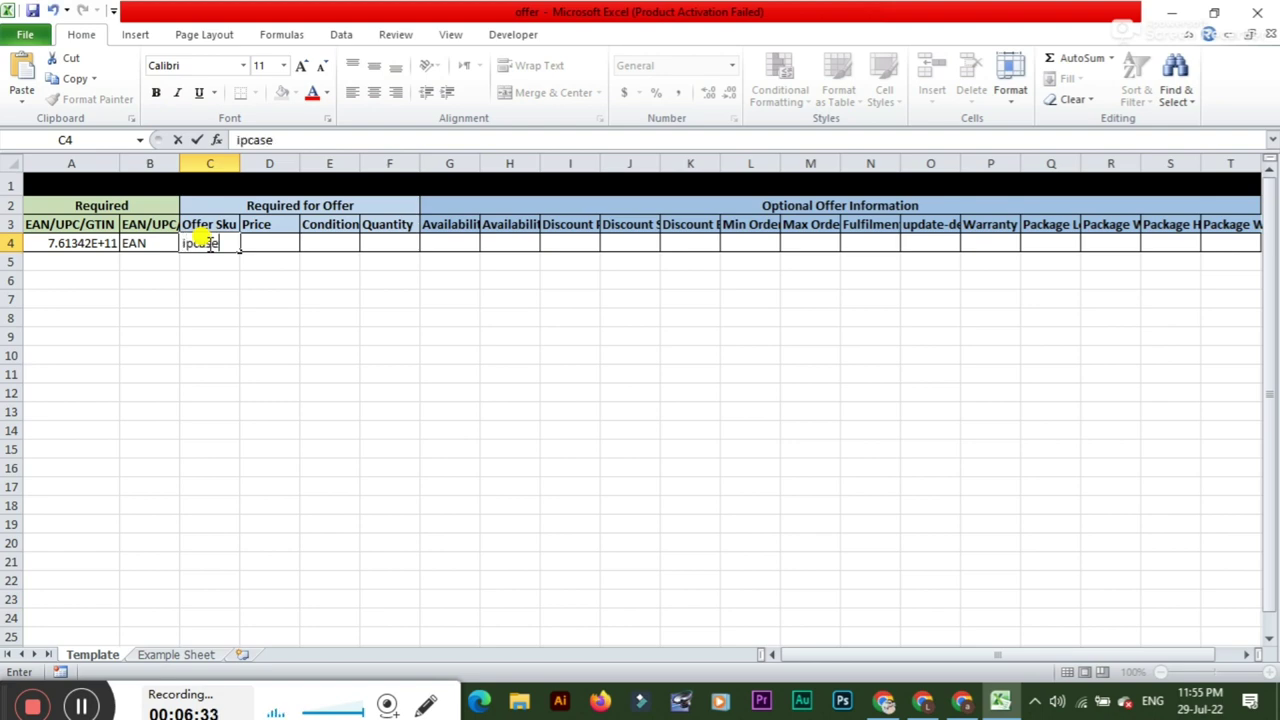
left_click(263, 243)
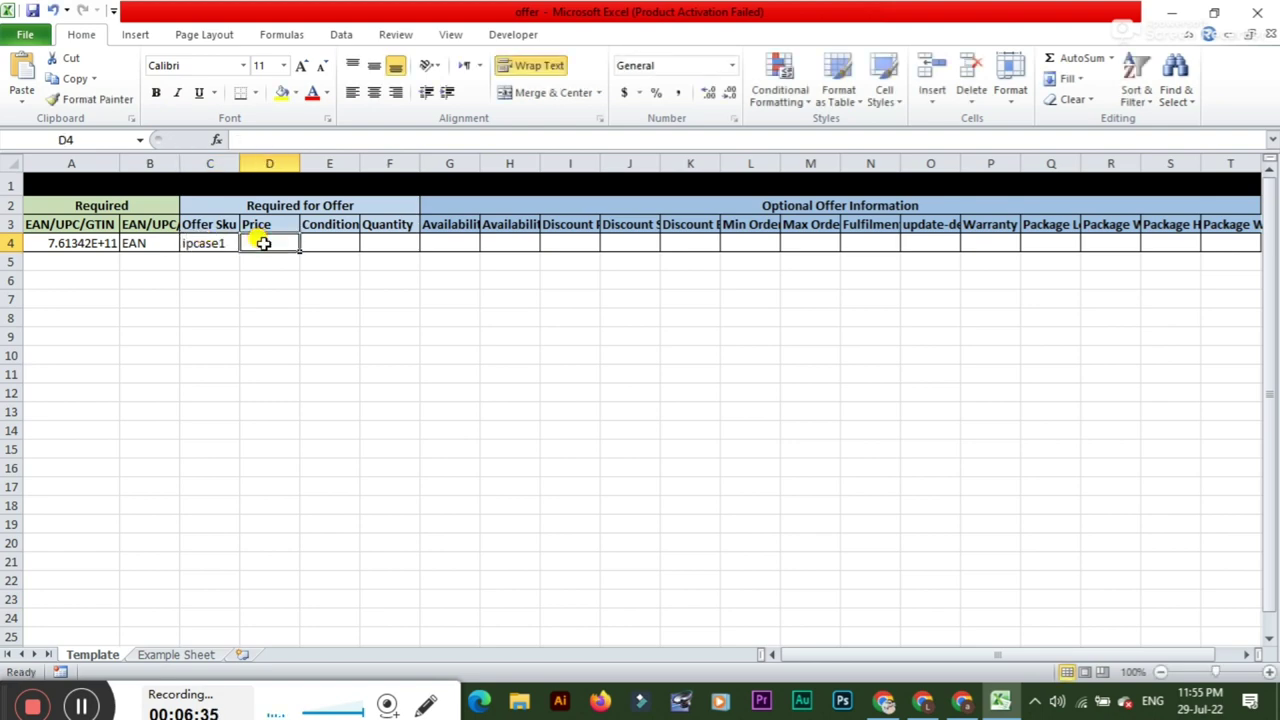
type("20")
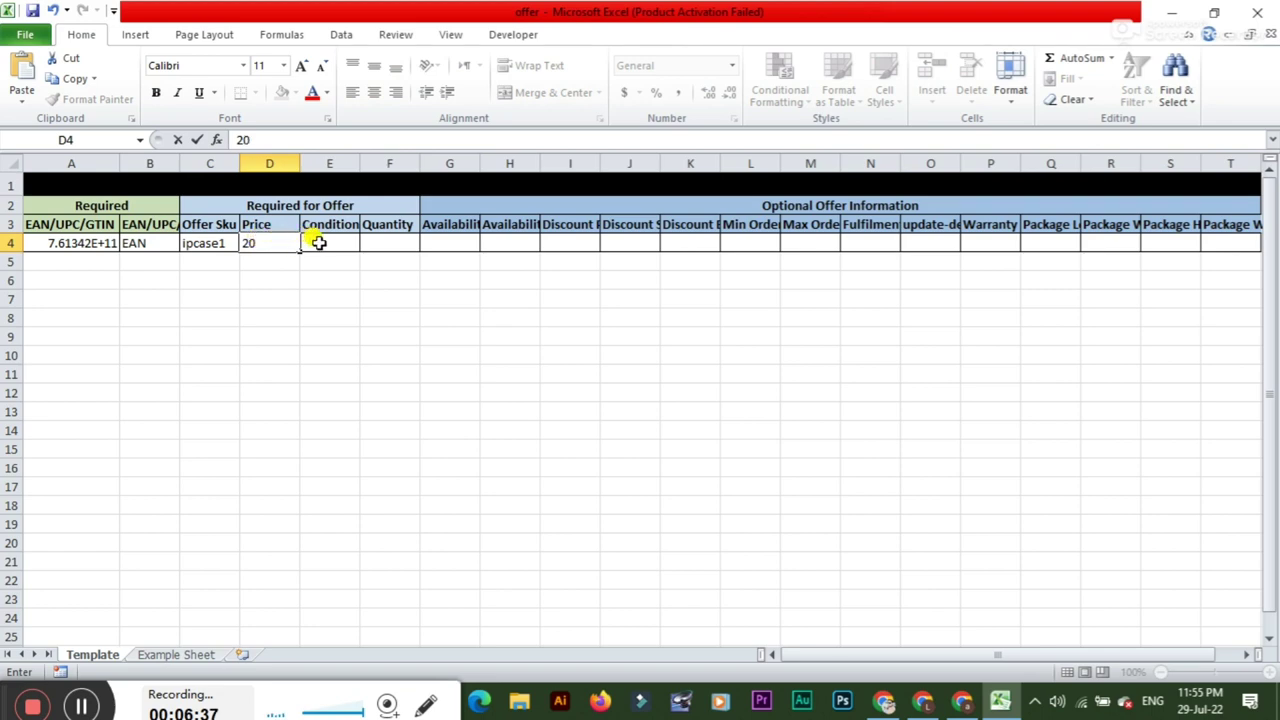
Set row 4's condition to New and its quantity to 10.
left_click(316, 242)
left_click(367, 244)
left_click(352, 260)
left_click(385, 242)
type("10")
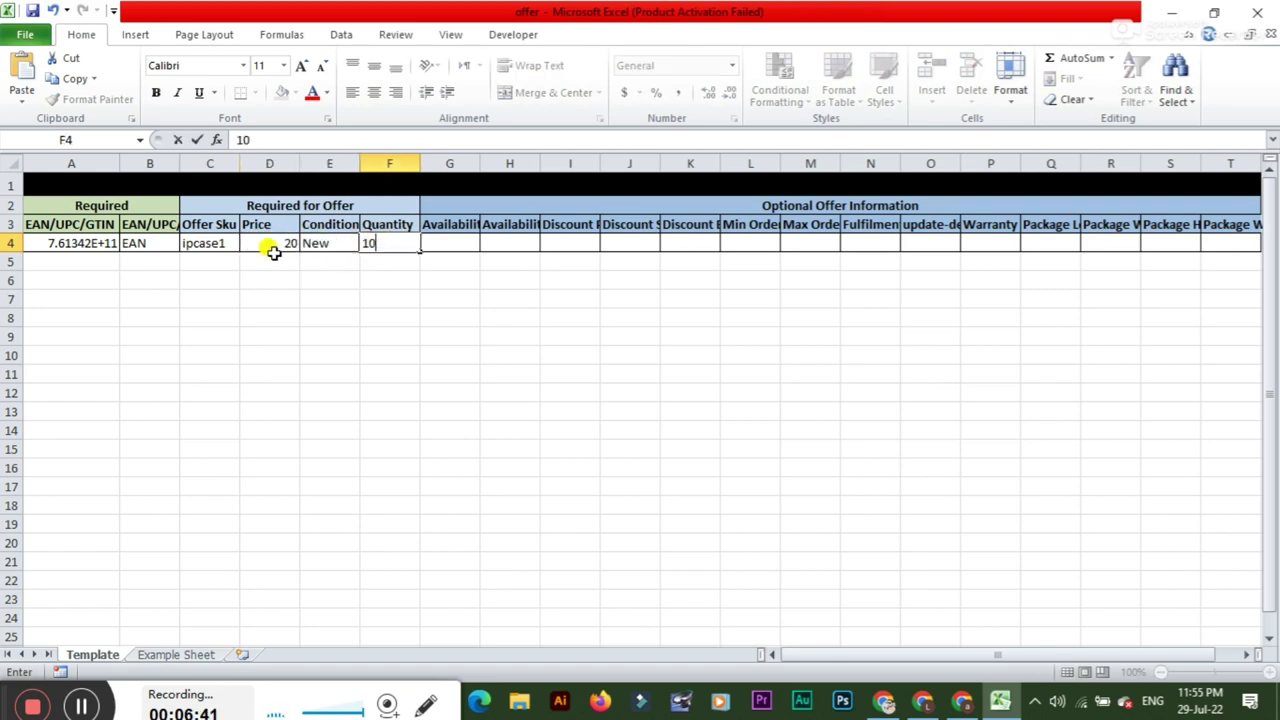
left_click(104, 258)
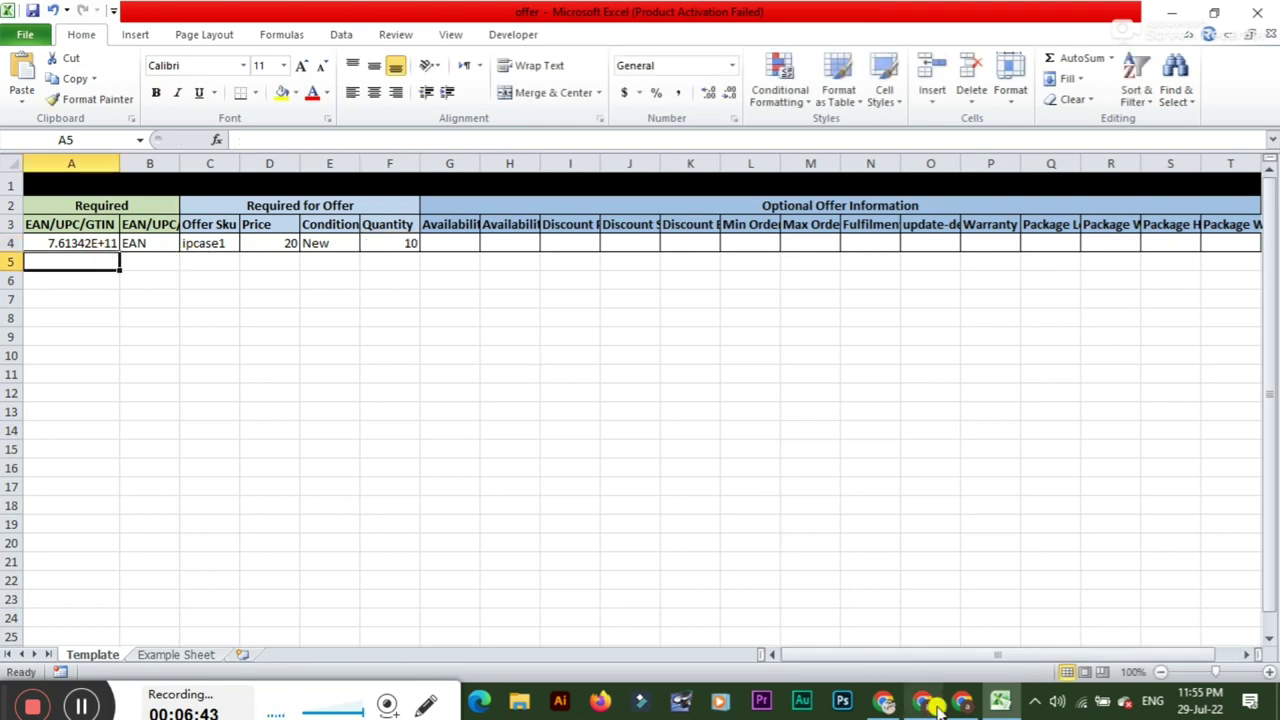
left_click(937, 705)
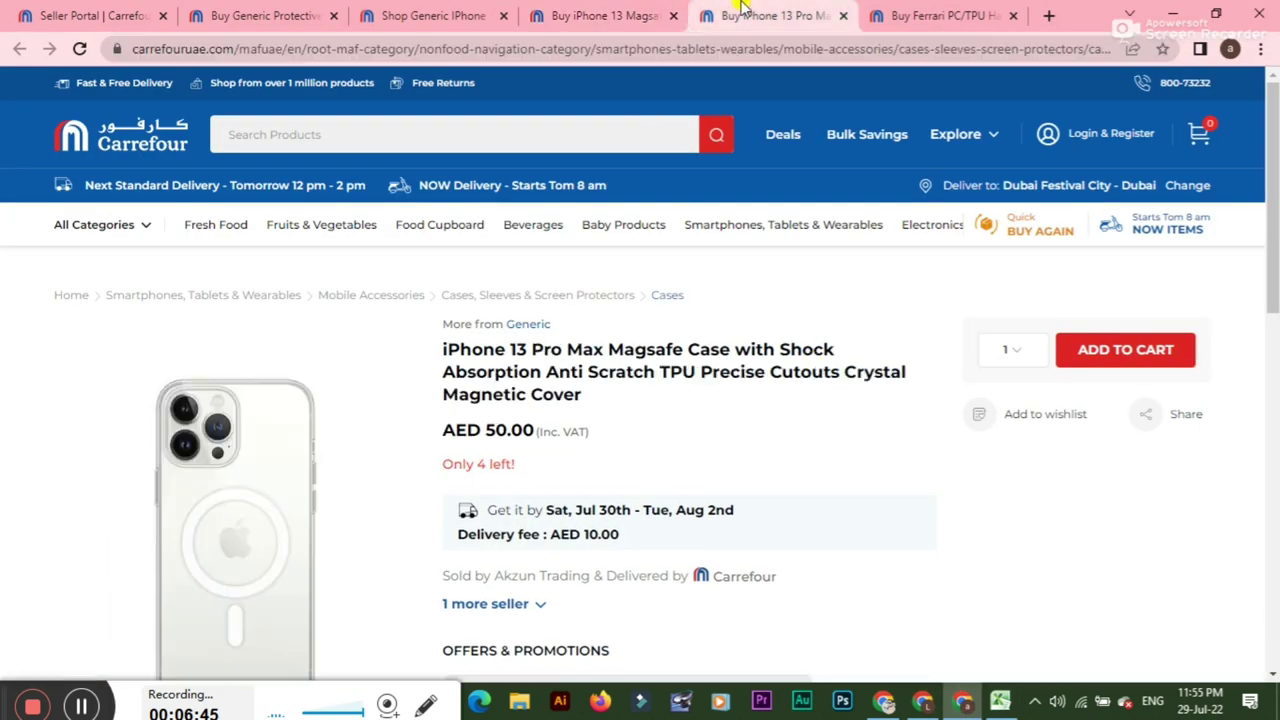
left_click_drag(826, 48, 1097, 70)
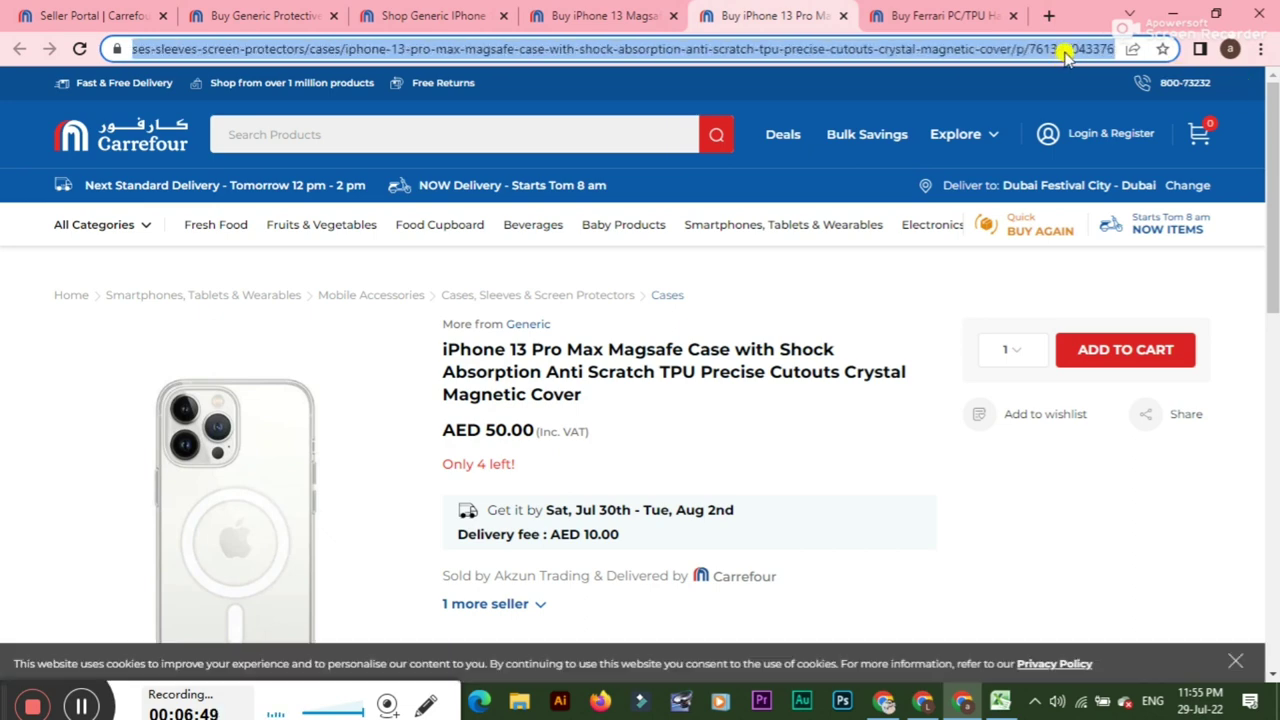
double_click(1066, 50)
right_click(1066, 50)
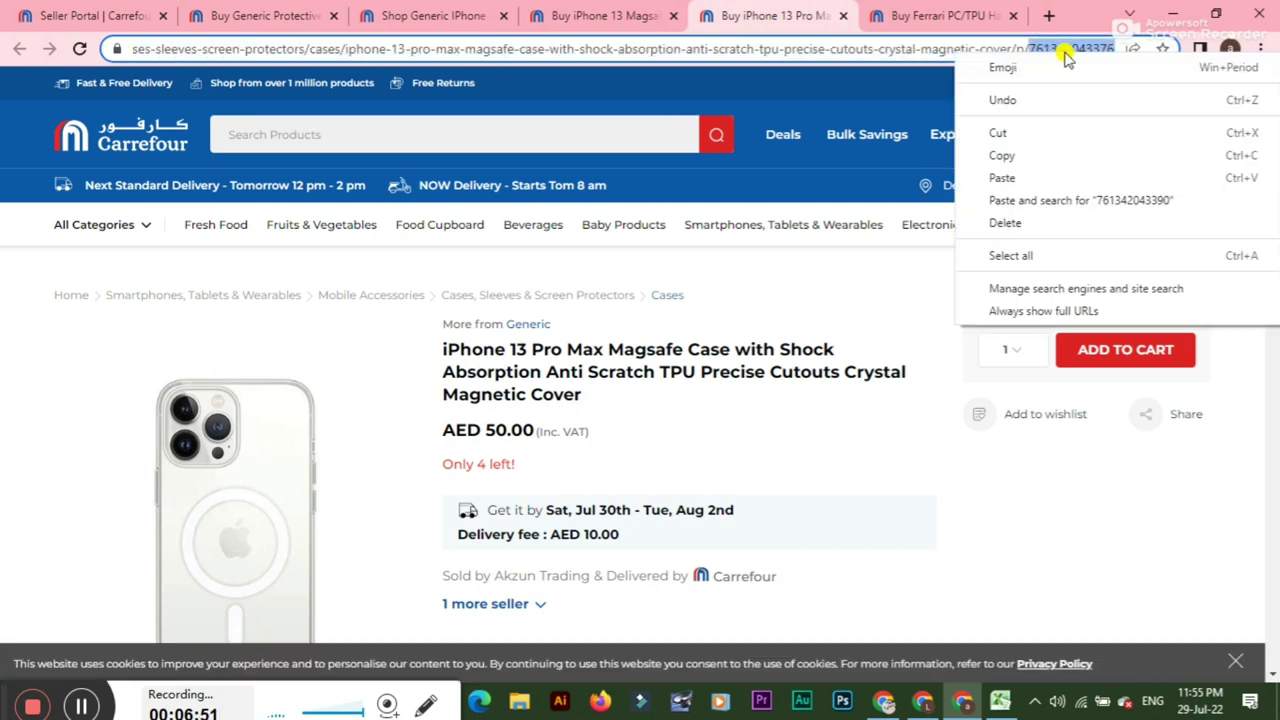
left_click(1014, 155)
left_click(1000, 700)
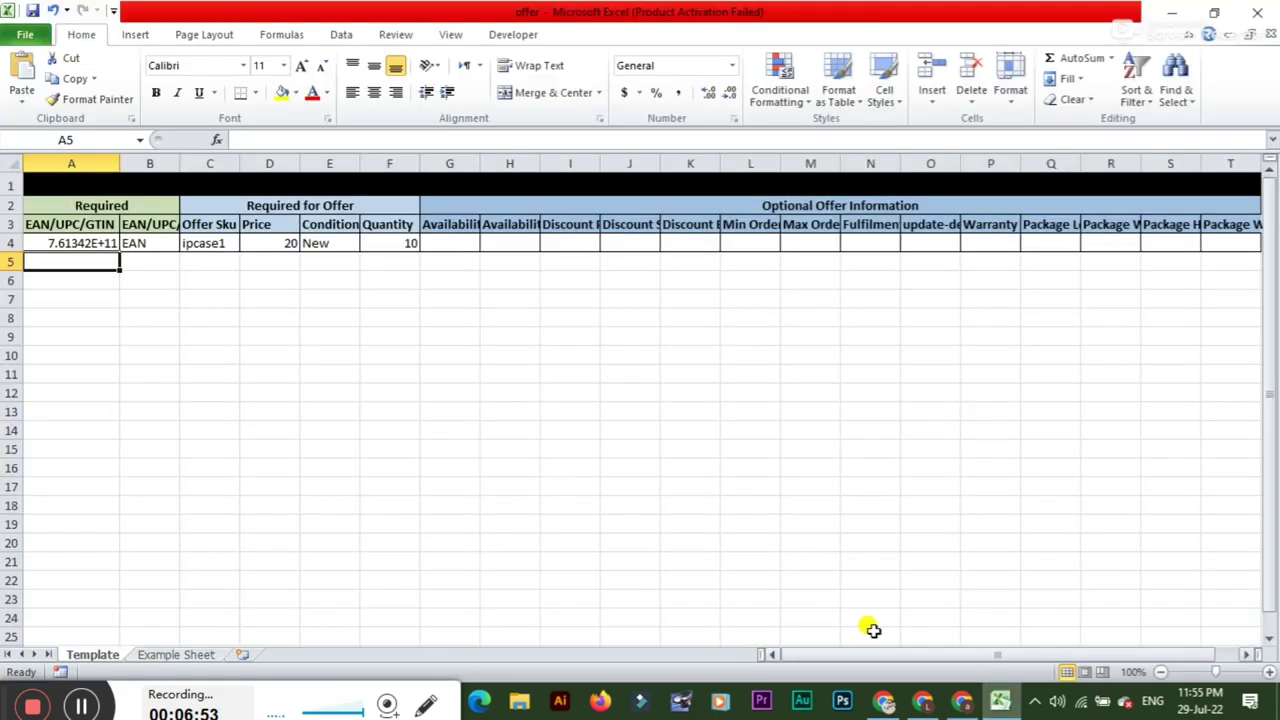
double_click(95, 260)
key("ctrl+v")
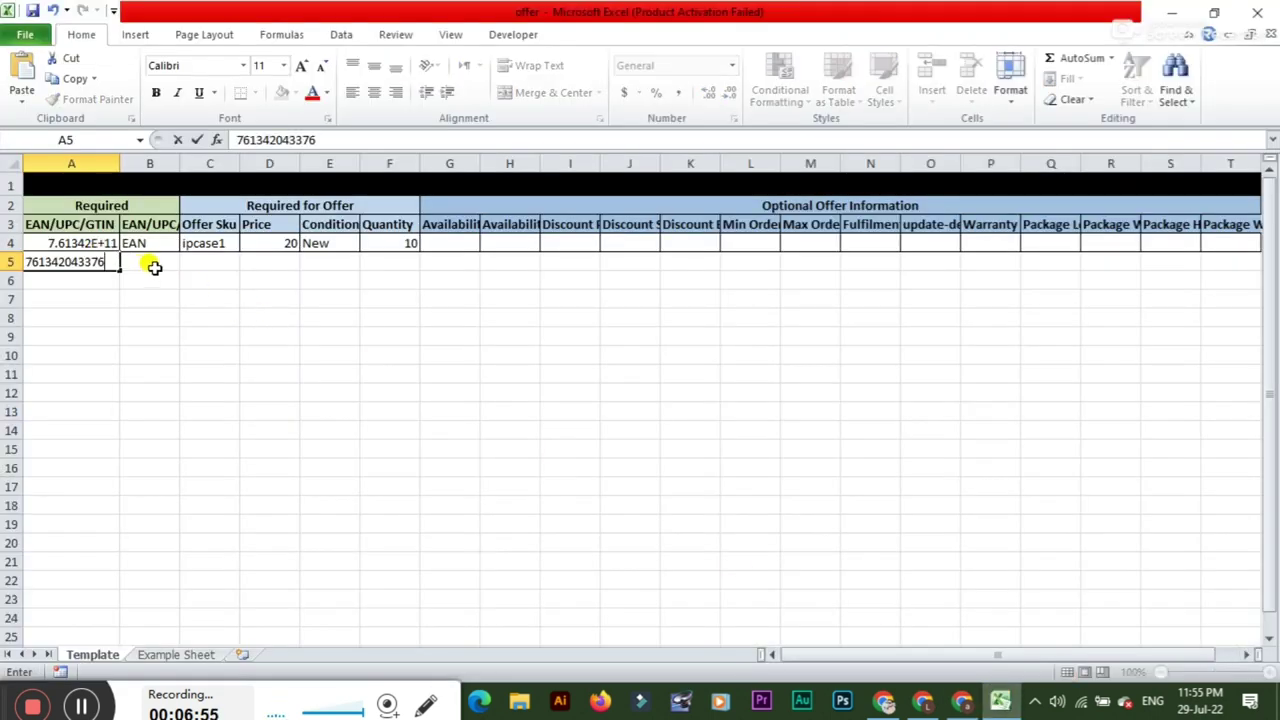
left_click(150, 263)
left_click(186, 264)
left_click(168, 285)
Copy row 4's offer SKU into row 5, change it to ipcase2, and set row 5's price to 15.
left_click(215, 258)
left_click(214, 243)
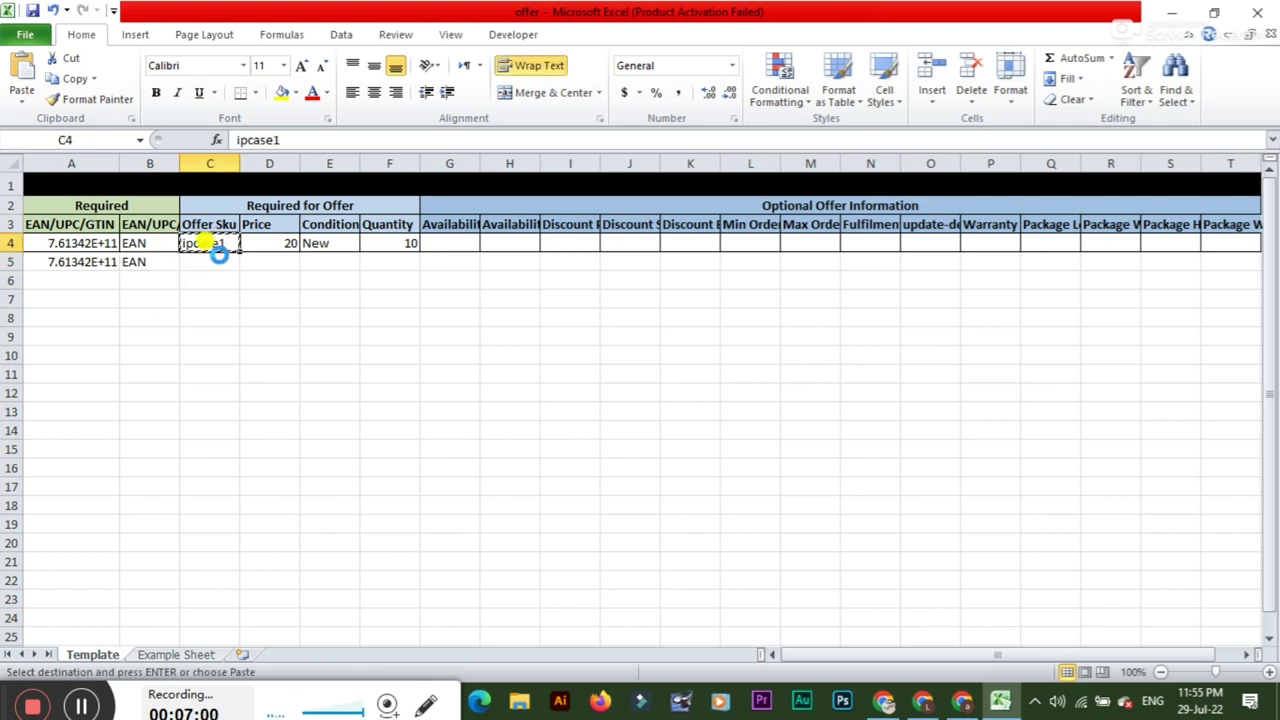
key("ctrl+c")
left_click(215, 259)
key("Return")
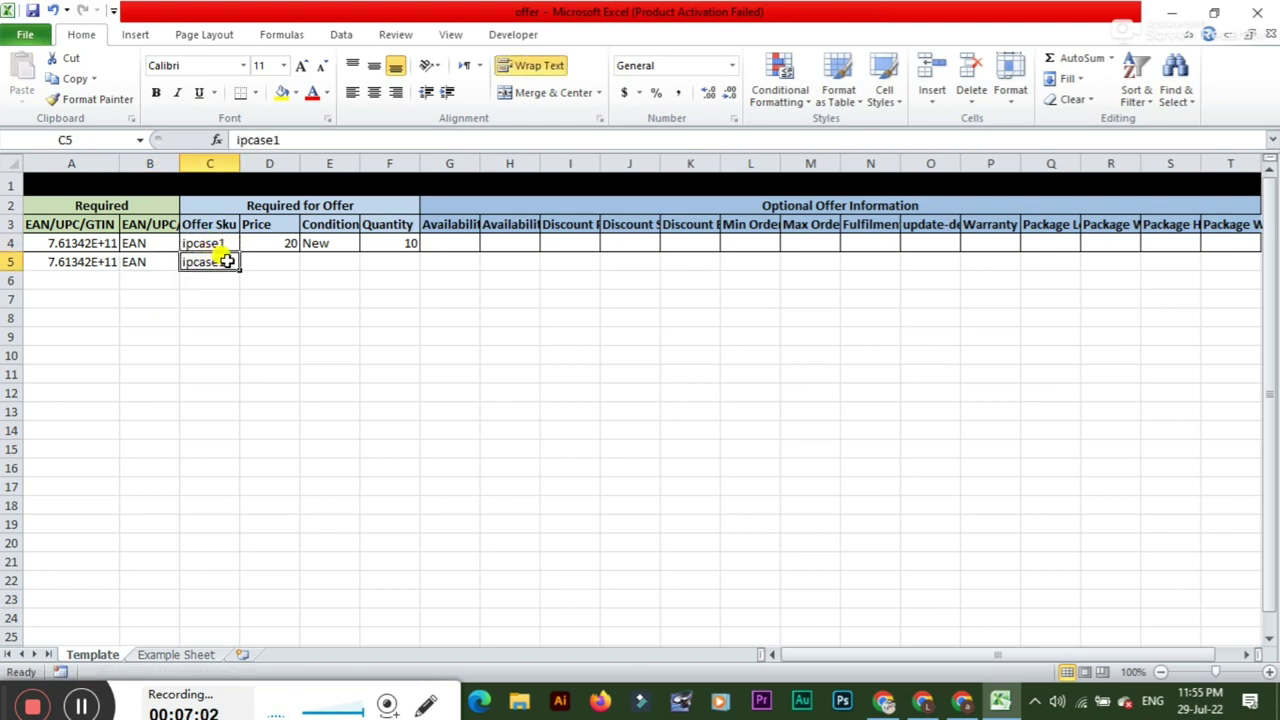
double_click(228, 261)
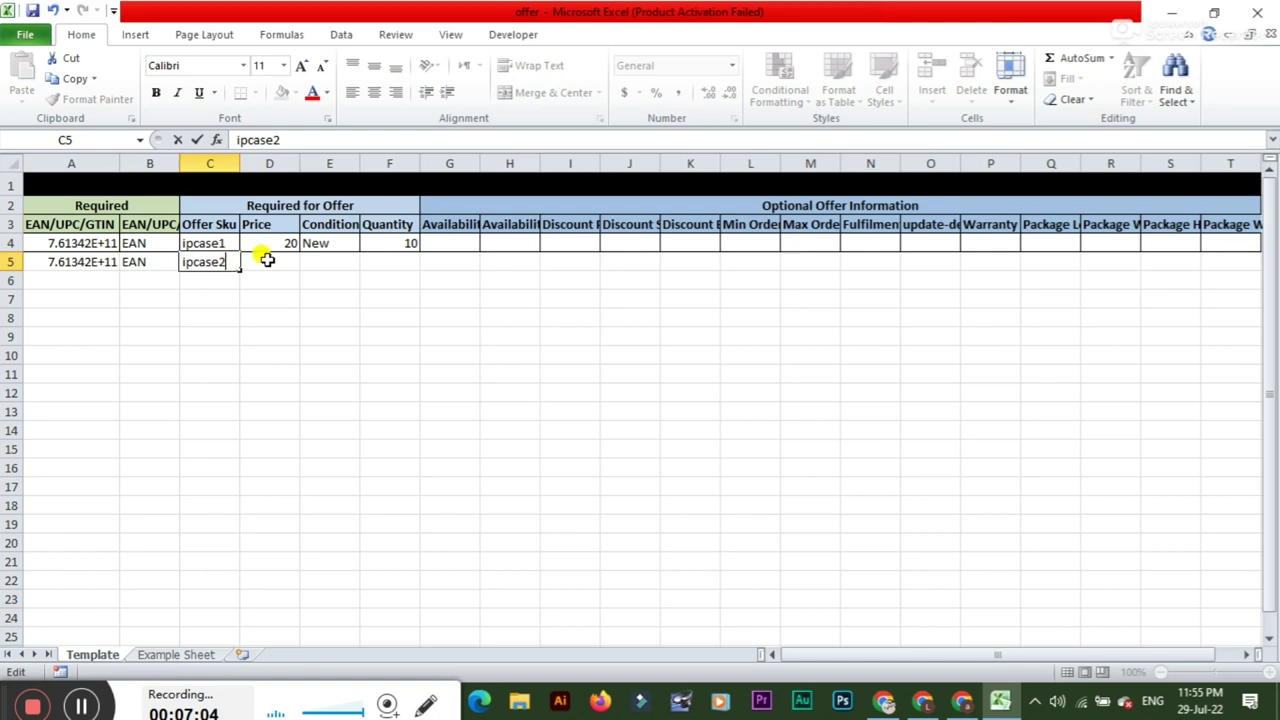
left_click(268, 259)
type("15")
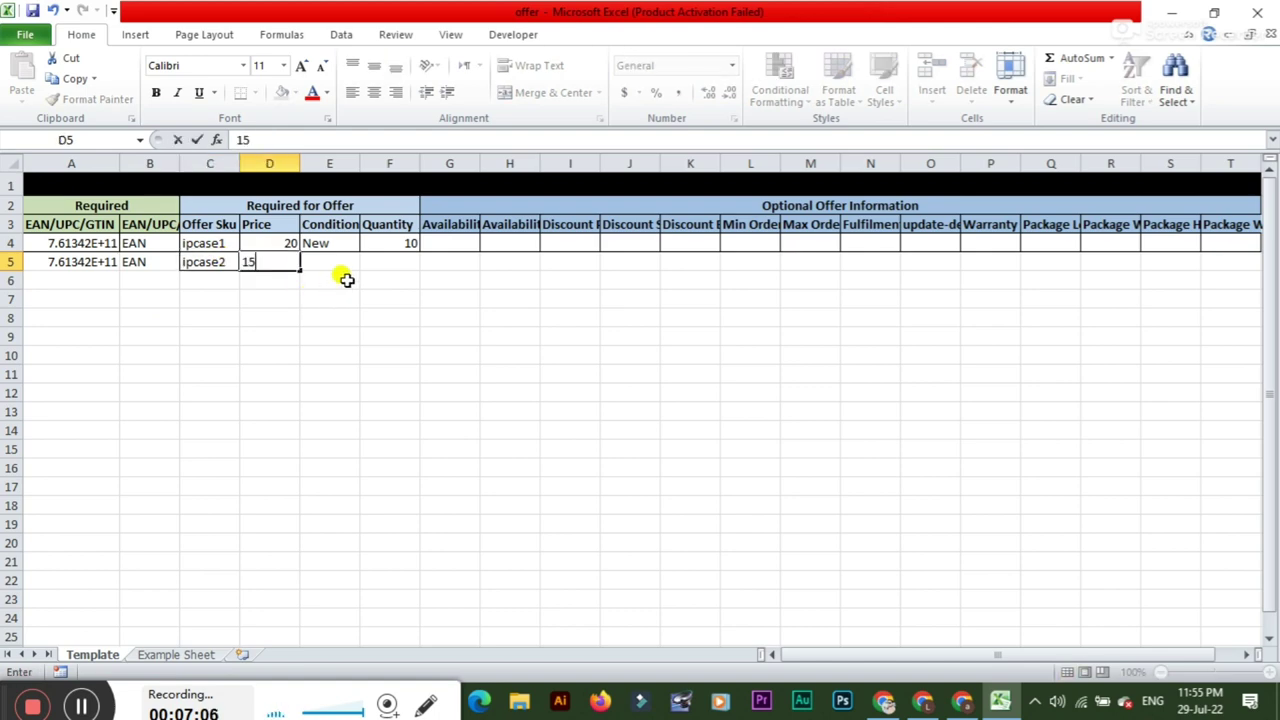
Set row 5's condition to New and its quantity to 6.
left_click(343, 261)
left_click(366, 263)
left_click(348, 277)
left_click(390, 258)
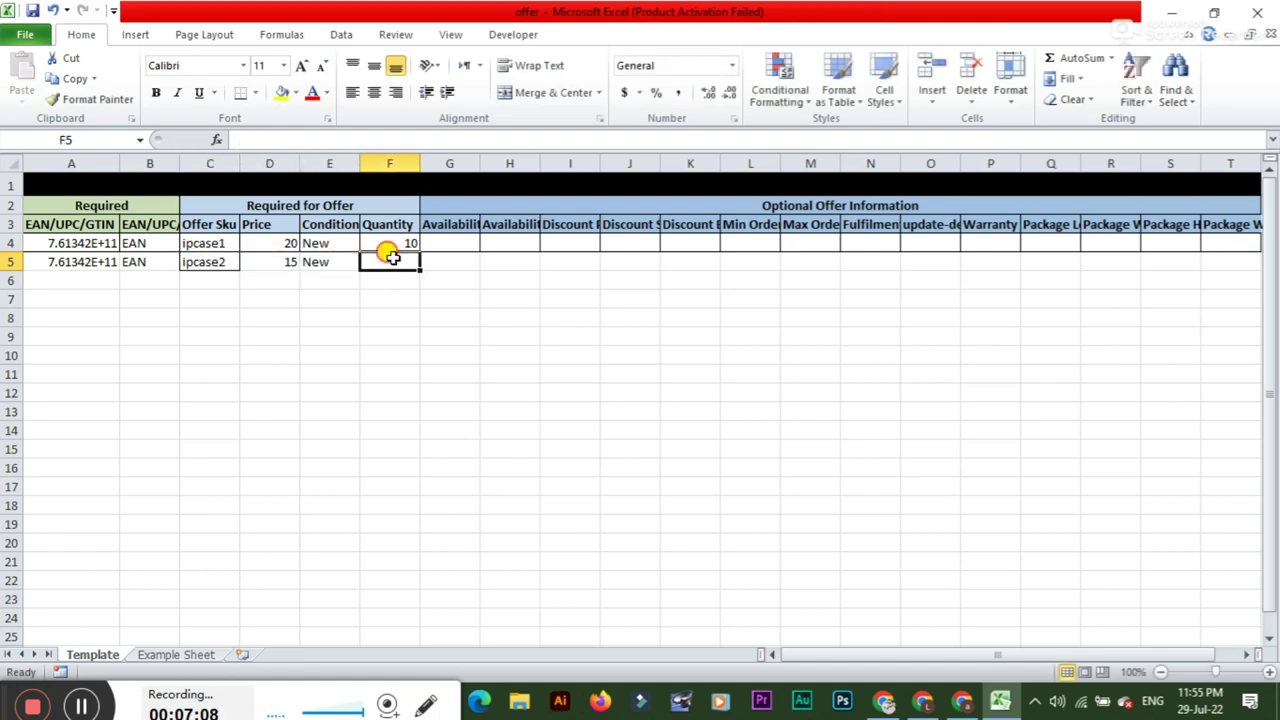
type("6")
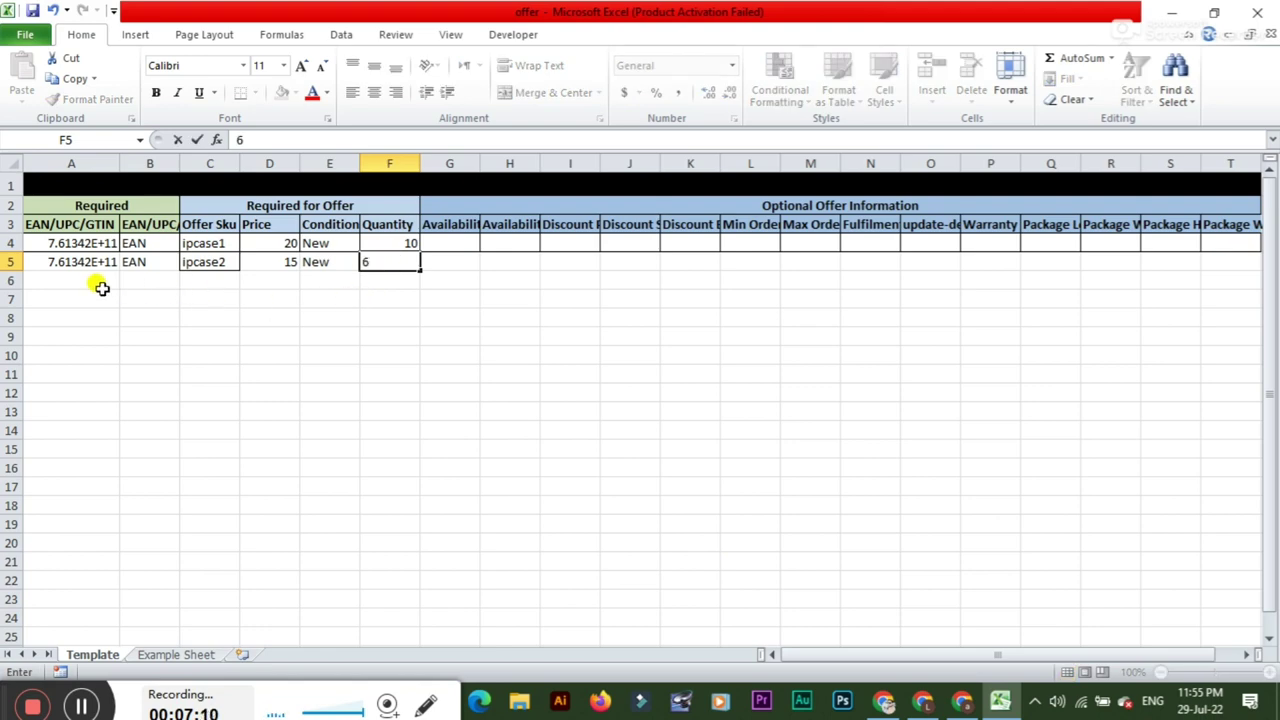
left_click(70, 280)
left_click(962, 700)
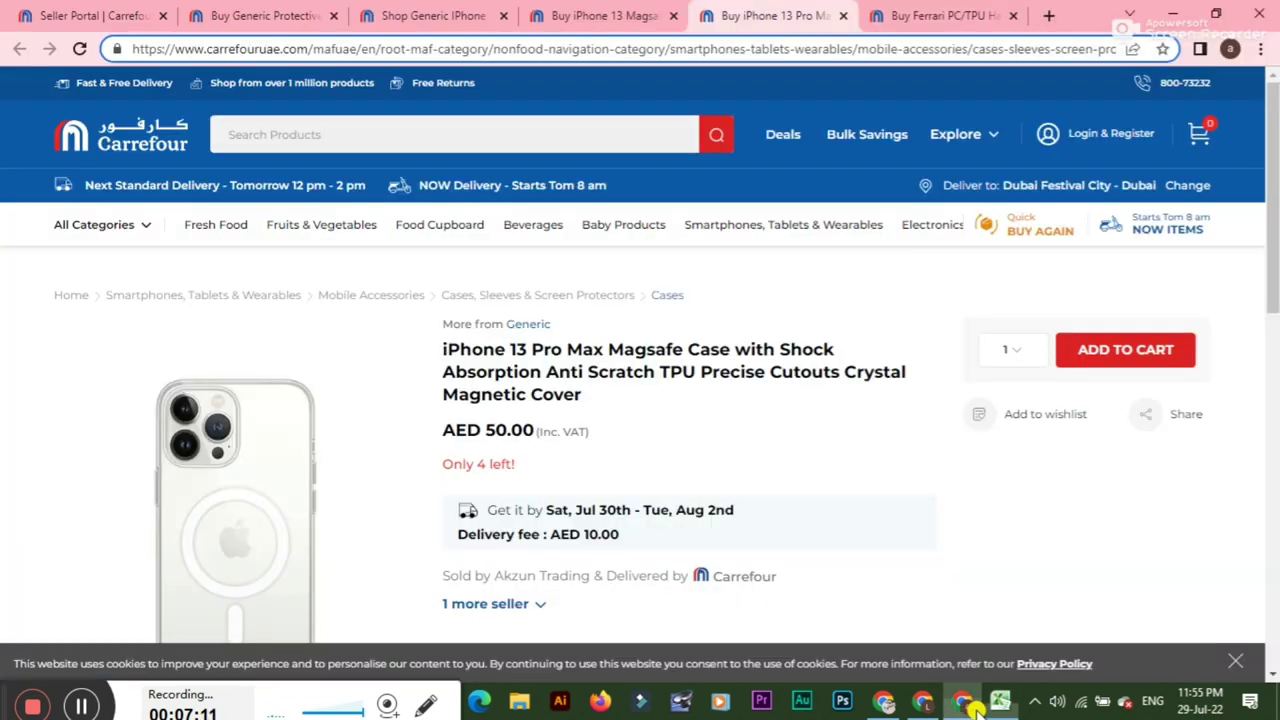
left_click(880, 14)
left_click_drag(860, 49, 1272, 75)
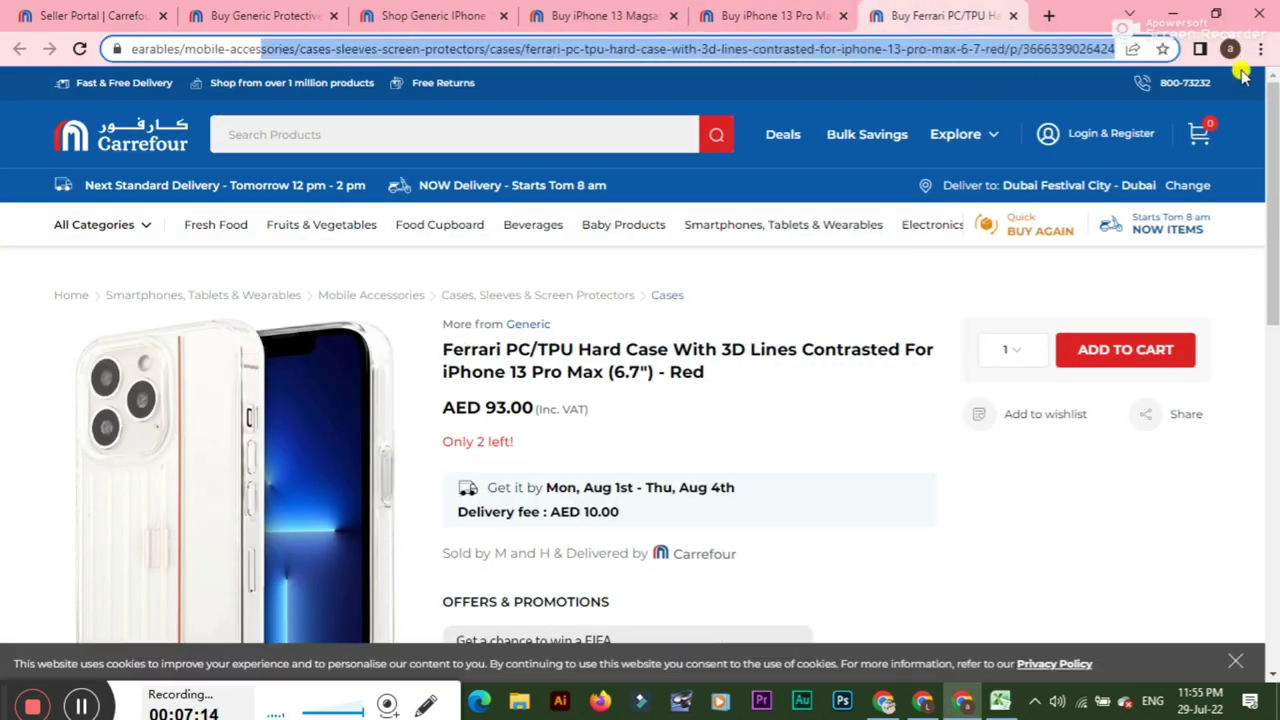
double_click(1068, 49)
right_click(1066, 49)
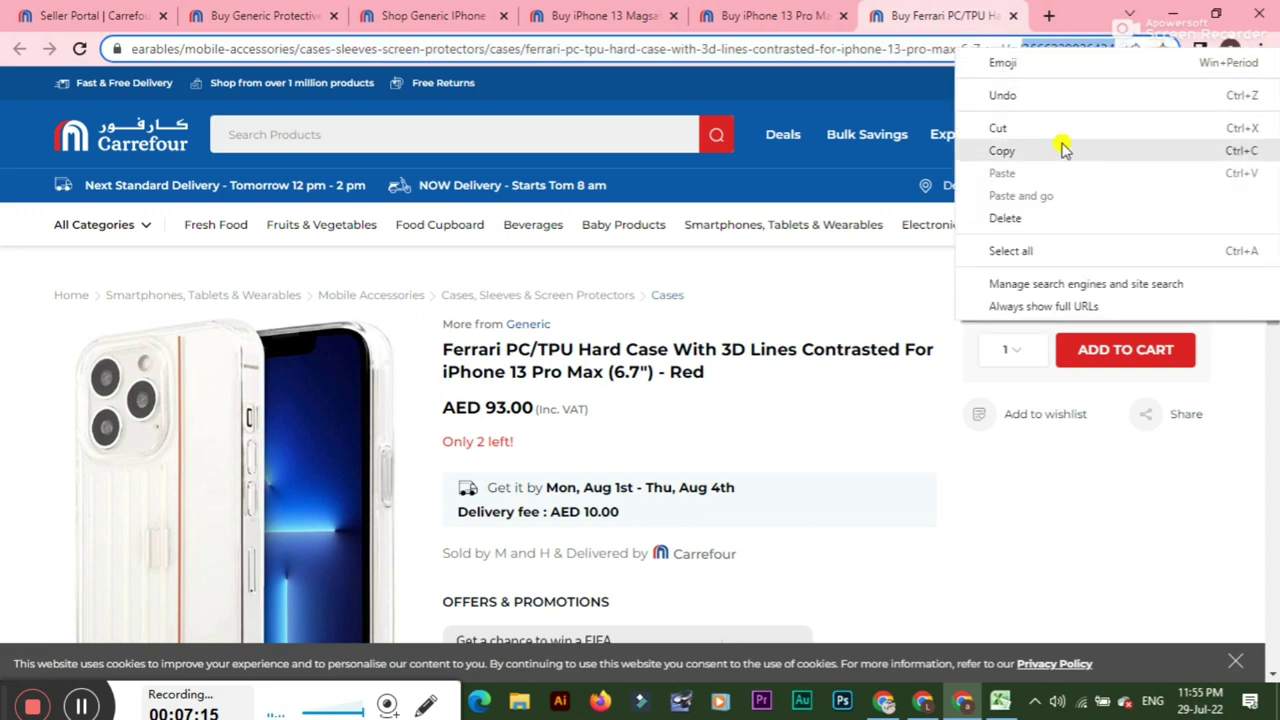
left_click(1057, 149)
left_click(1000, 703)
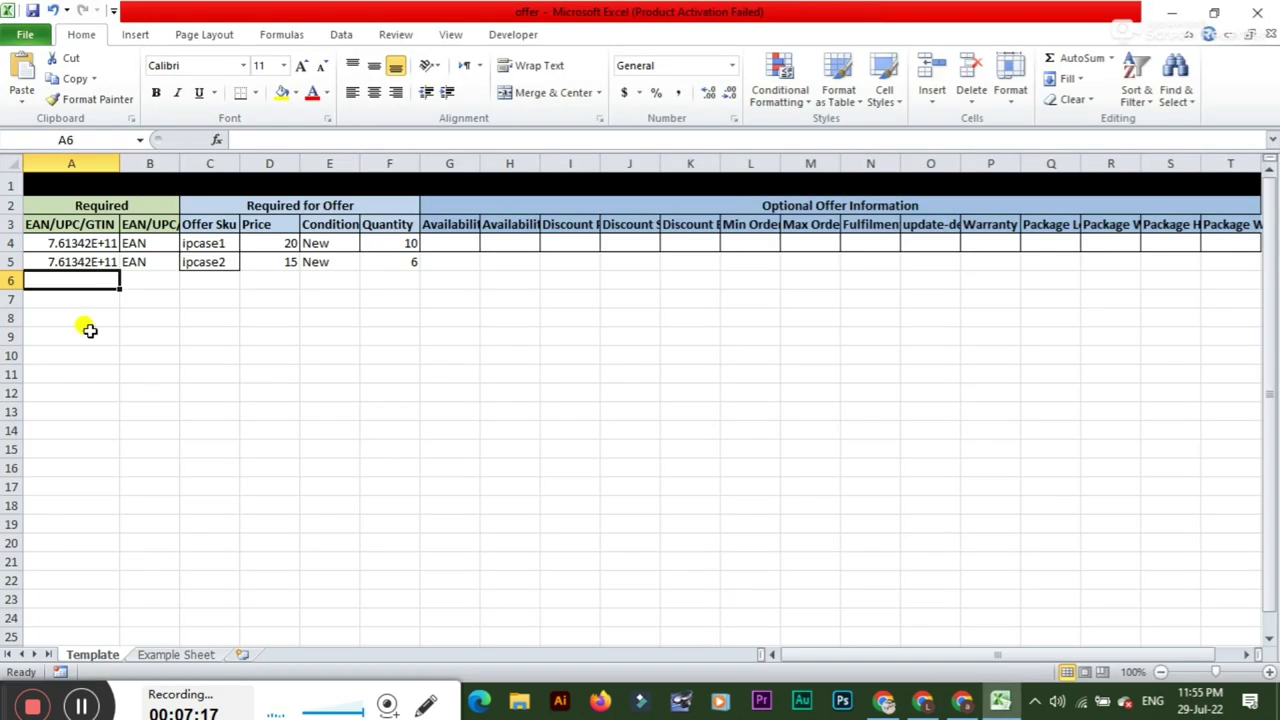
double_click(75, 280)
right_click(76, 284)
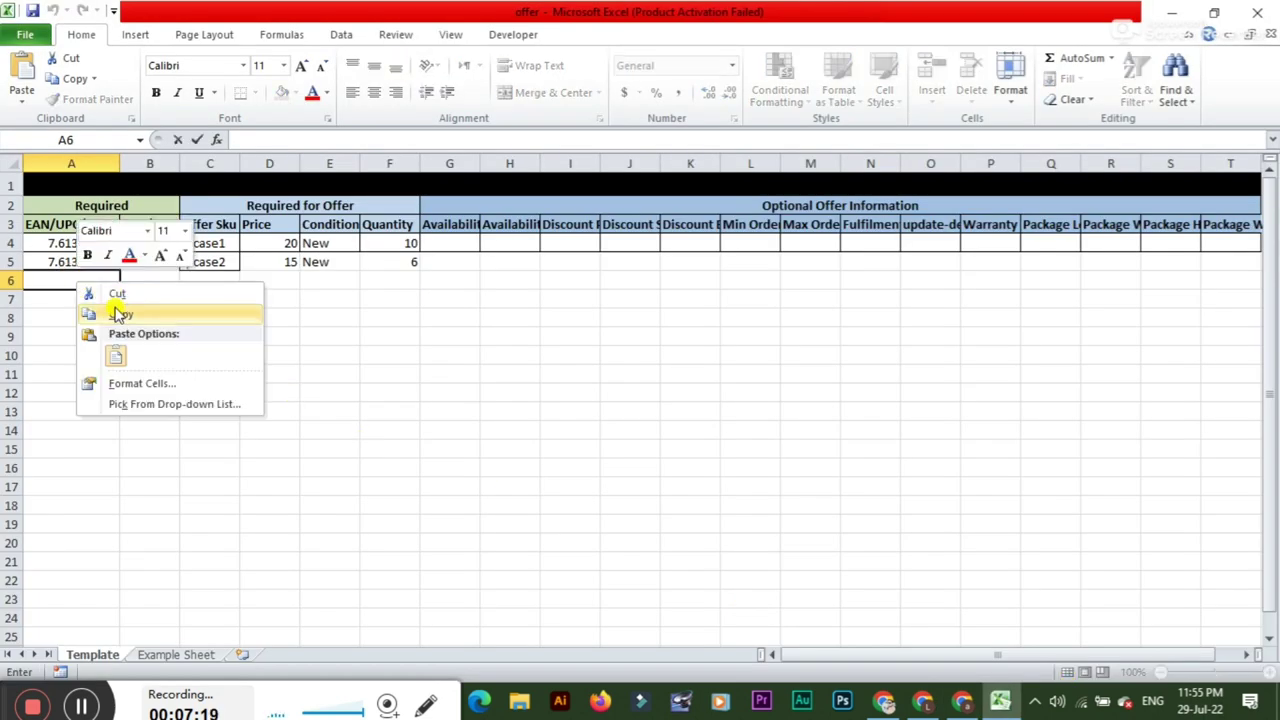
left_click(116, 355)
left_click(165, 280)
left_click(187, 280)
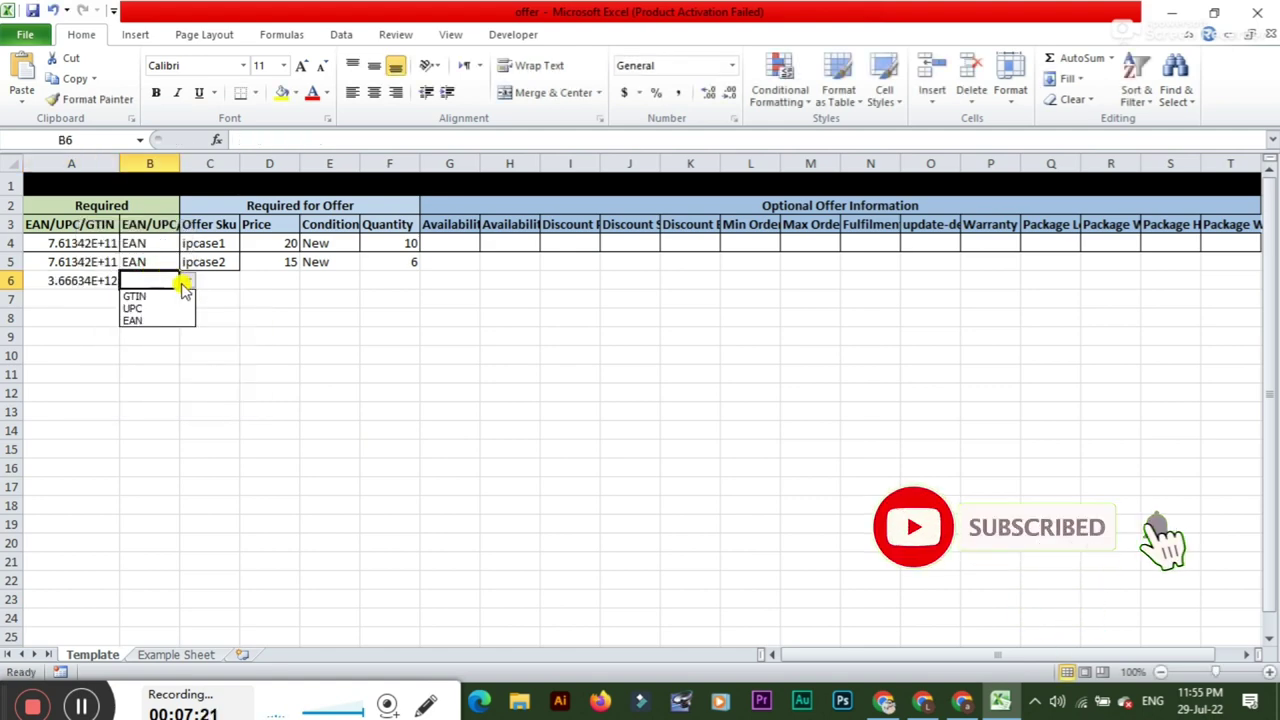
left_click(160, 320)
Set row 6's offer SKU to ipcase3 and its price to 25.
left_click(208, 262)
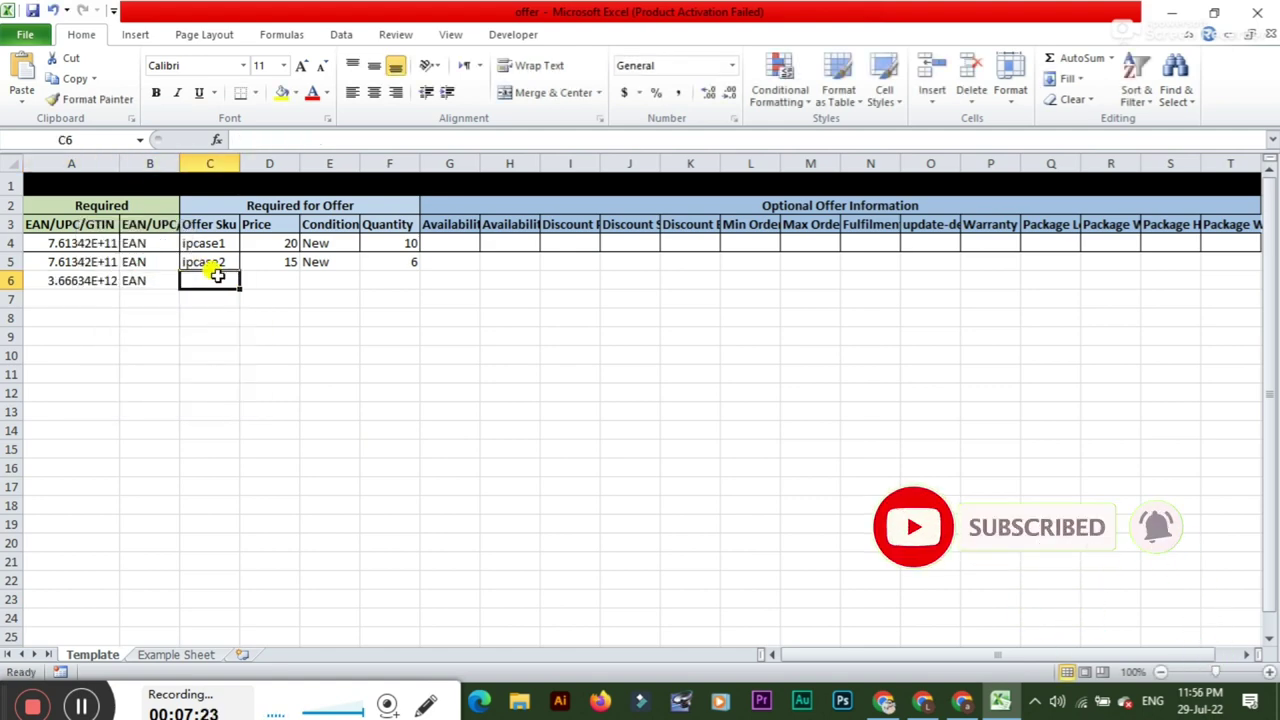
left_click(219, 280)
type("ipcase3")
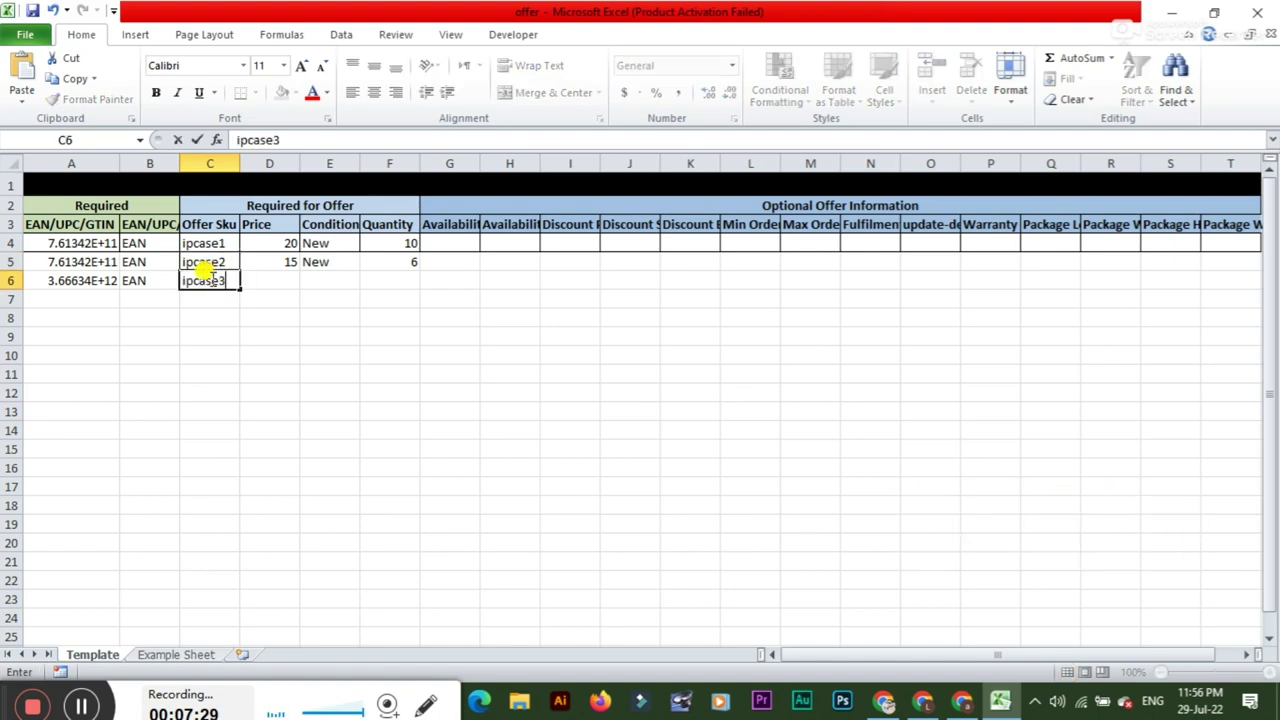
left_click(264, 281)
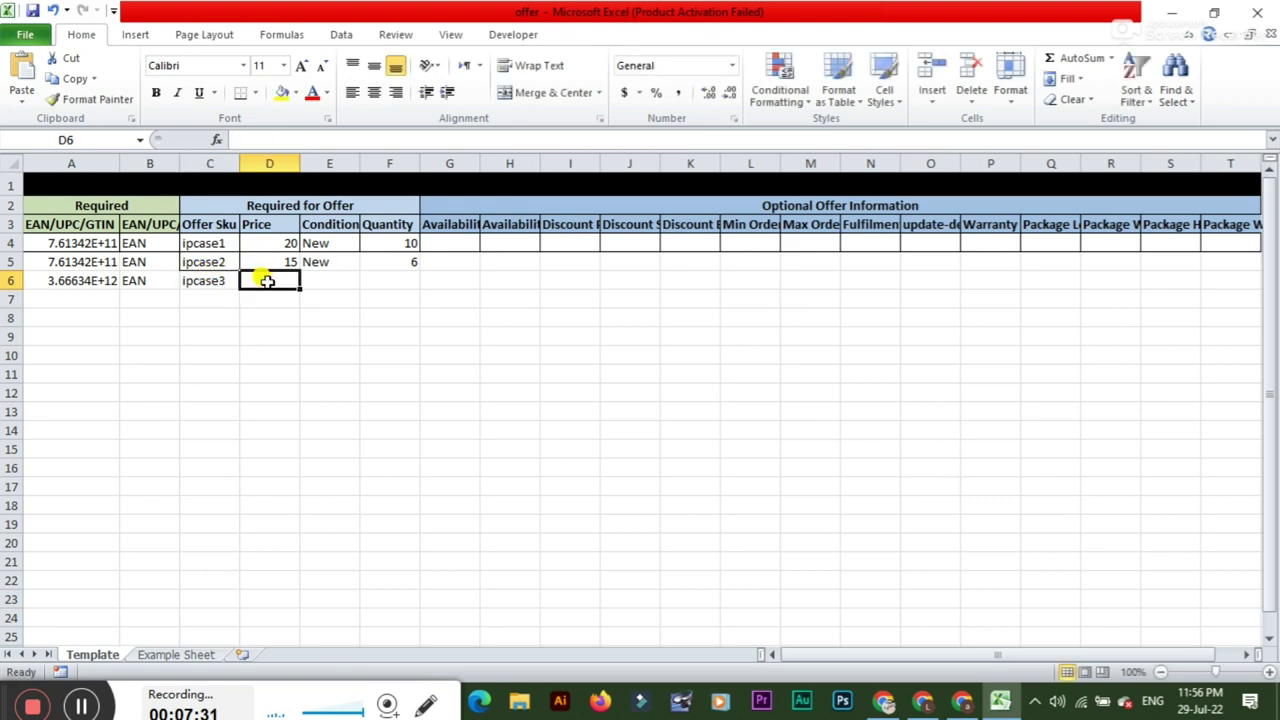
type("25")
Set row 6's condition to New and its quantity to 12.
left_click(340, 280)
left_click(368, 281)
left_click(315, 297)
left_click(395, 281)
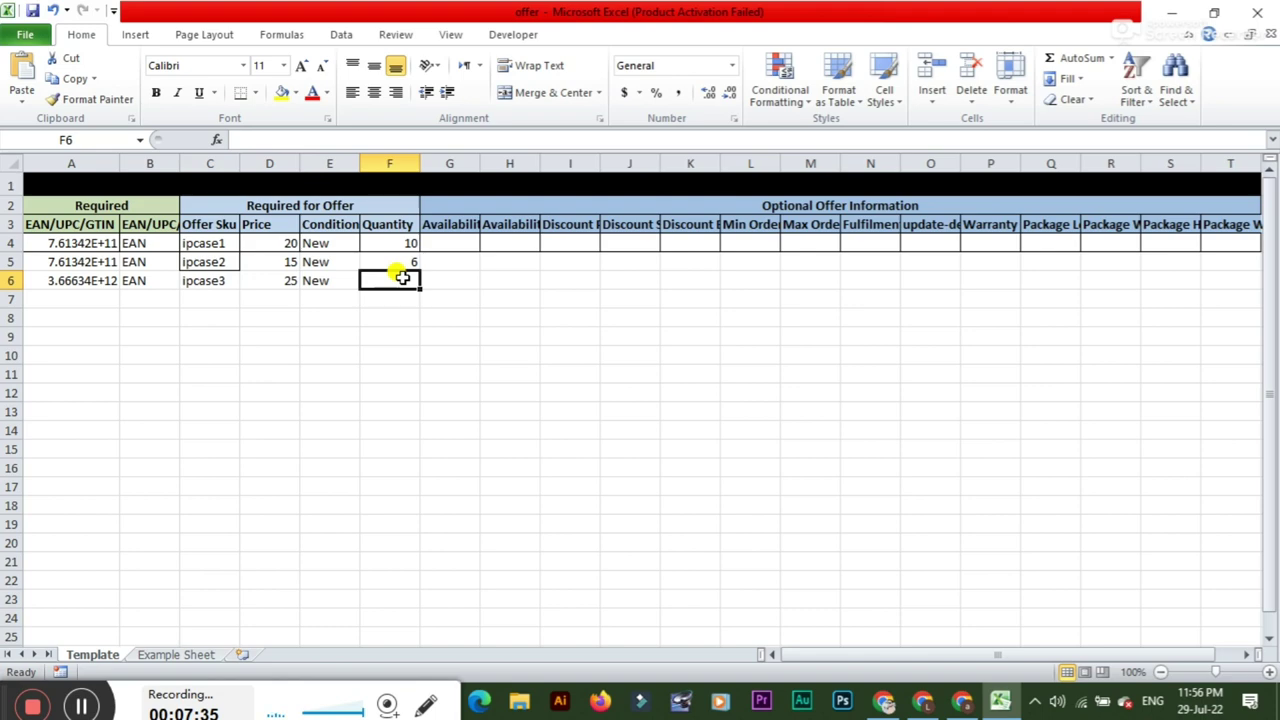
type("12")
left_click(345, 281)
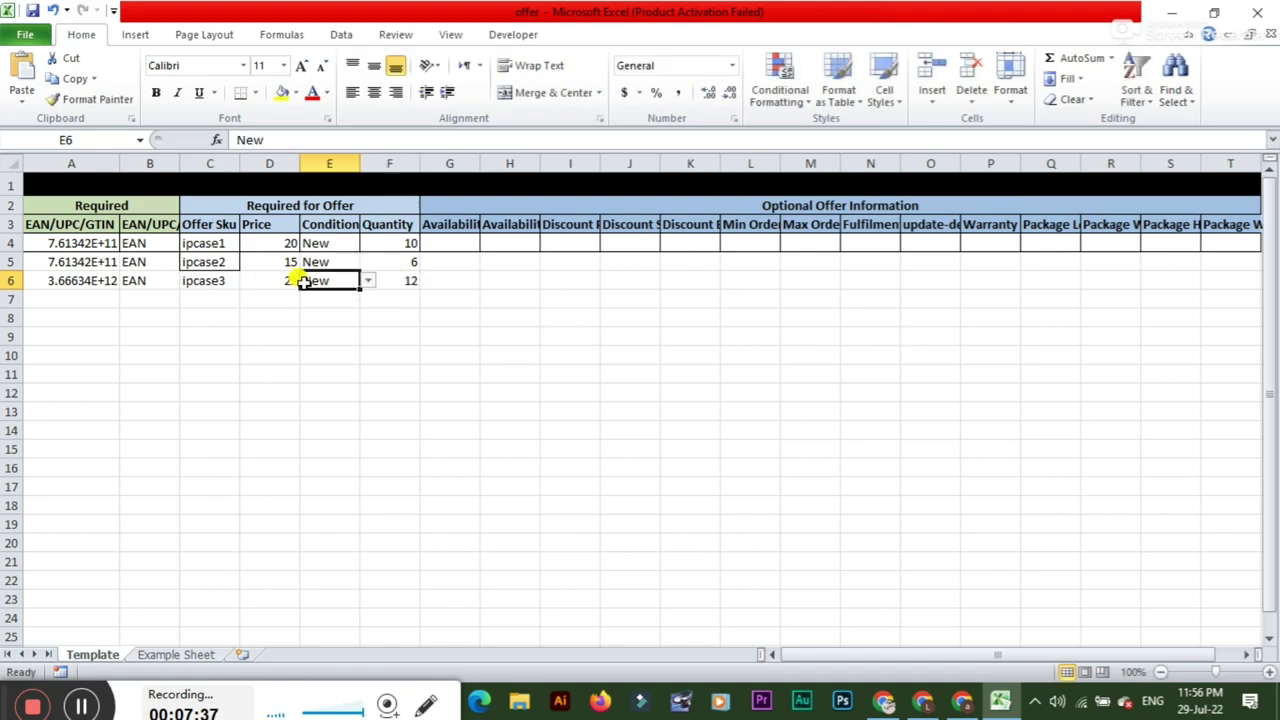
left_click(295, 300)
left_click_drag(86, 300, 520, 640)
scroll(447, 449, "up", 3)
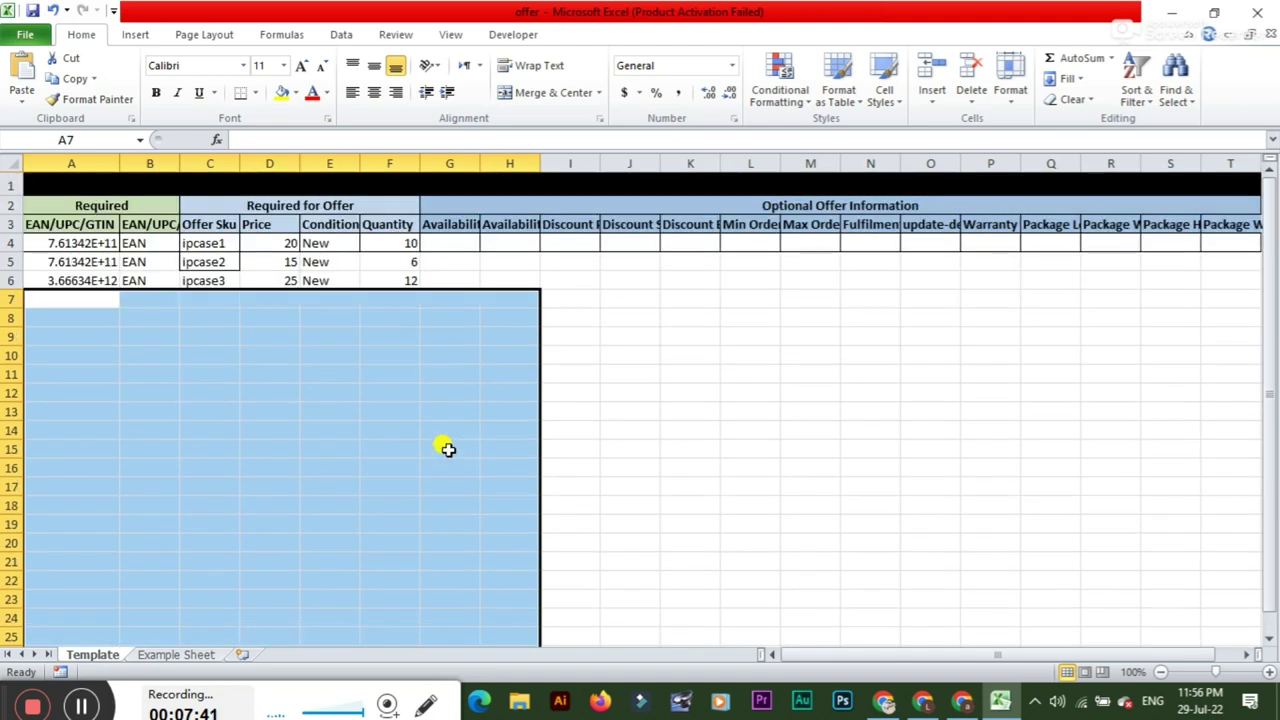
left_click(391, 358)
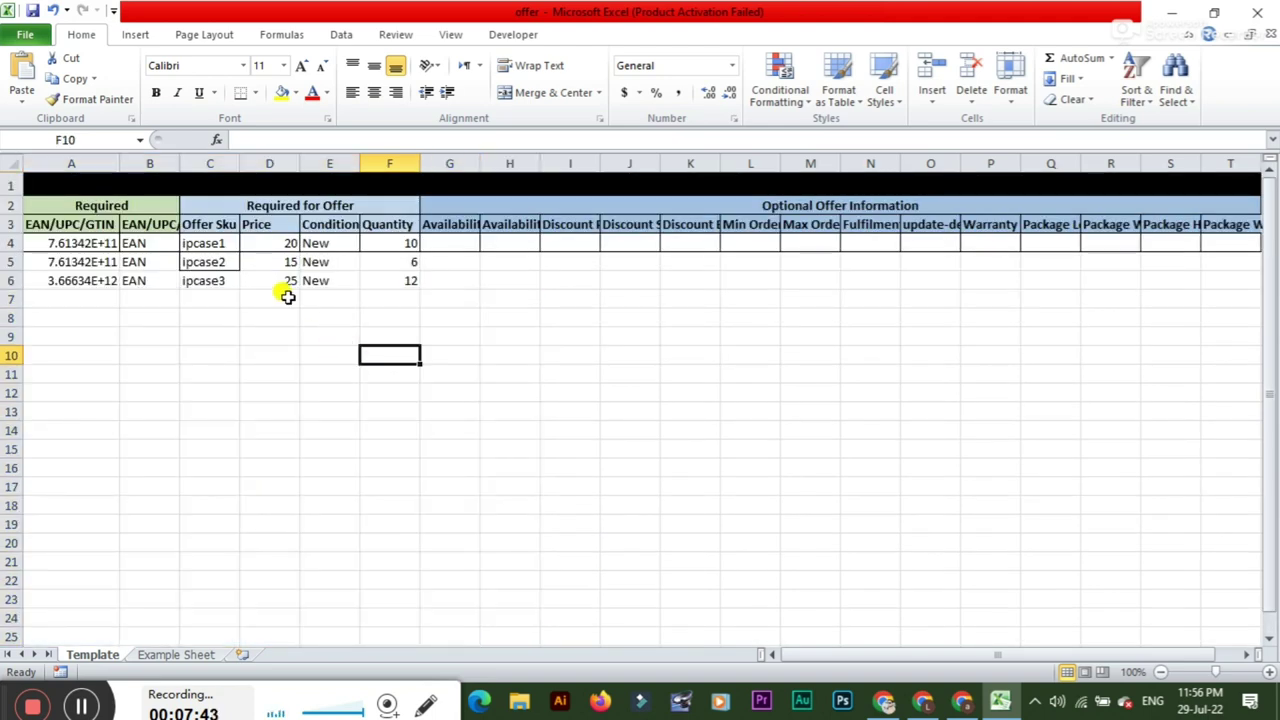
Save the offer workbook with the three completed offer rows.
left_click(35, 34)
left_click(47, 60)
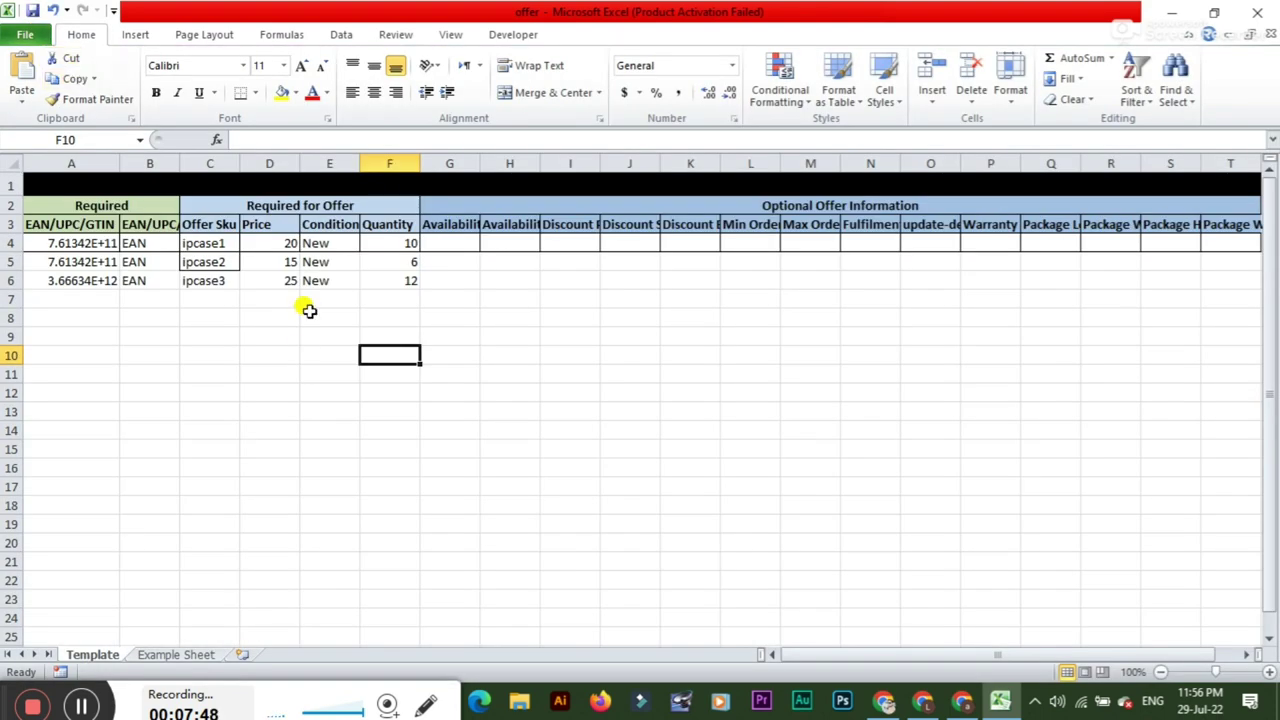
Switch to the Carrefour Seller Portal in the browser and open the File Upload section of Import Via Upload.
left_click(962, 700)
left_click(252, 14)
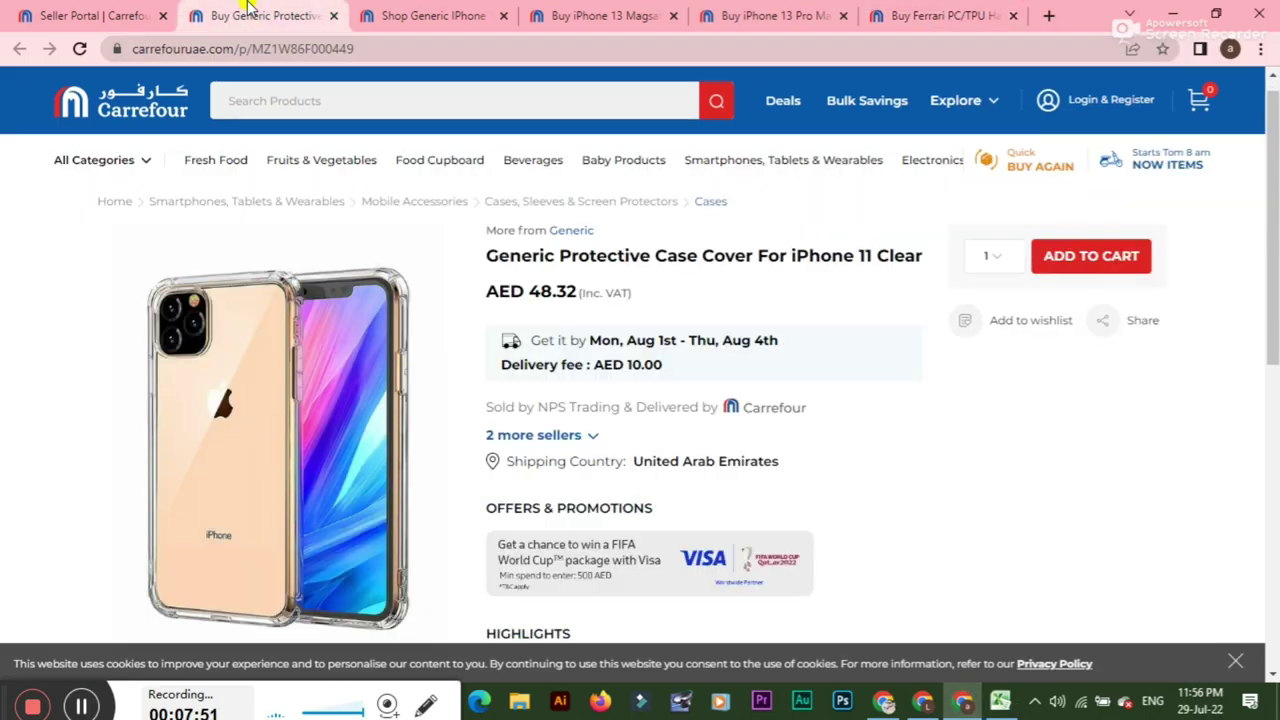
left_click(43, 14)
scroll(329, 277, "up", 5)
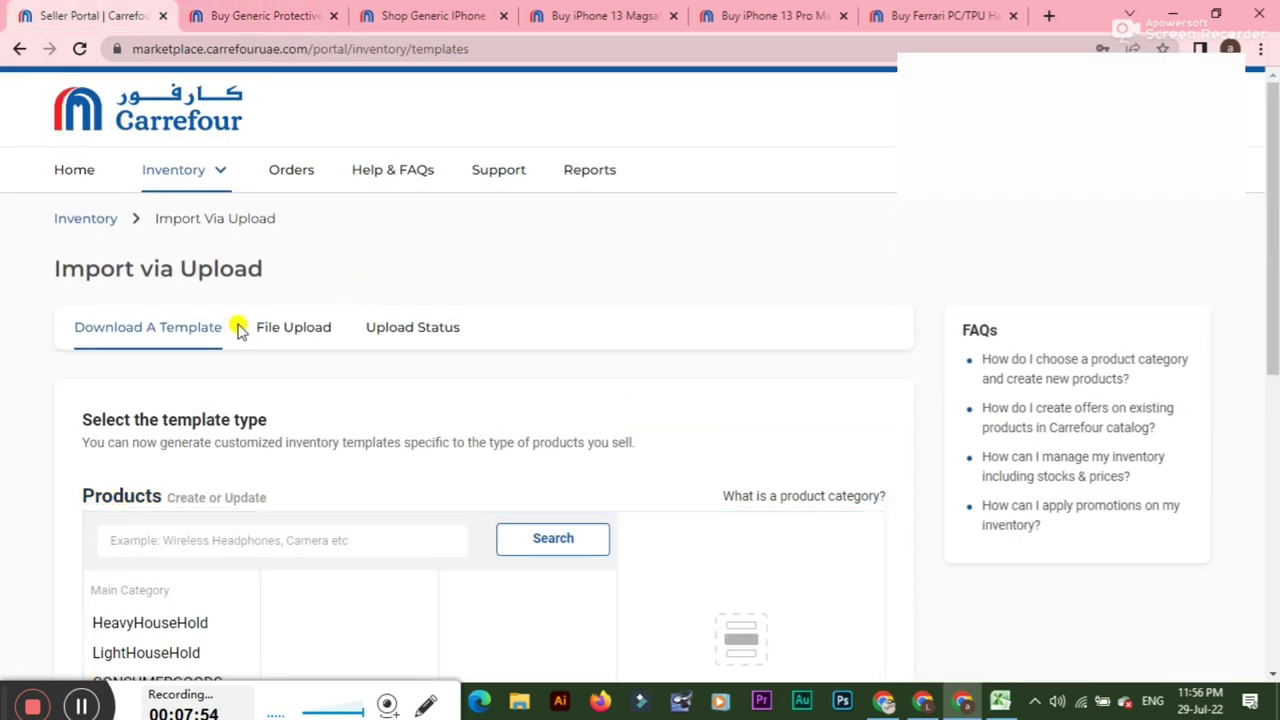
left_click(206, 177)
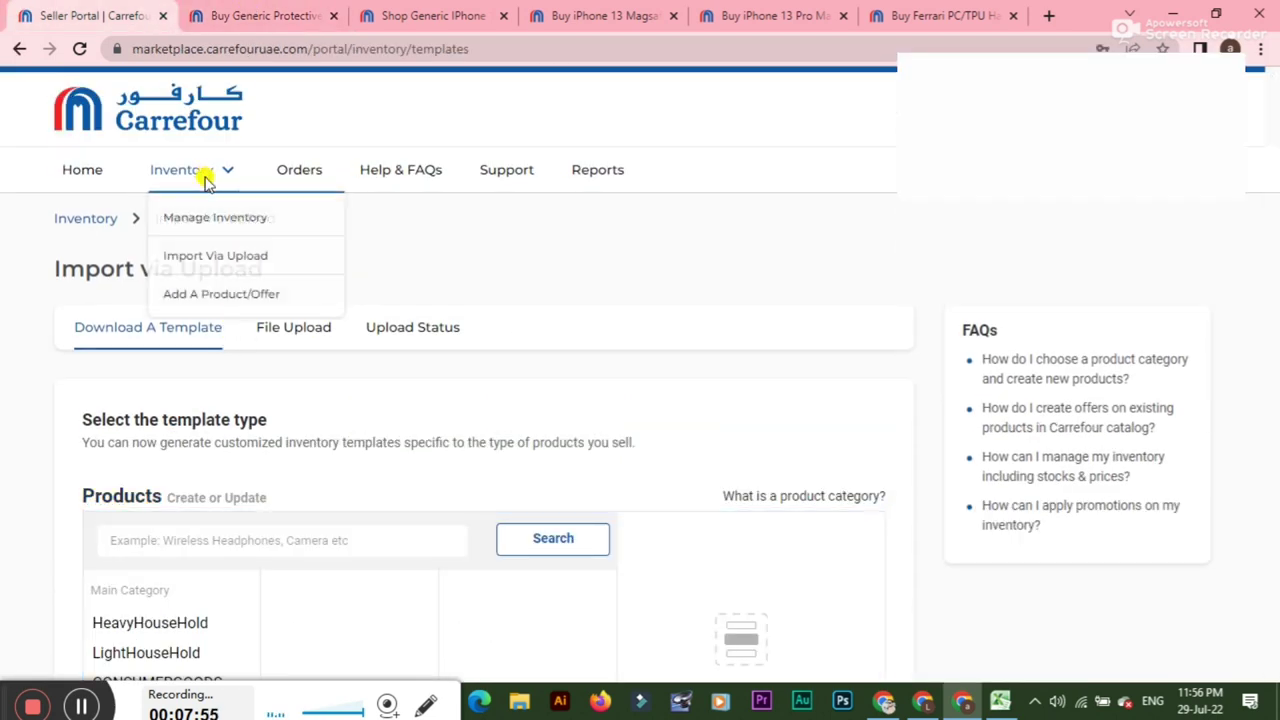
left_click(215, 256)
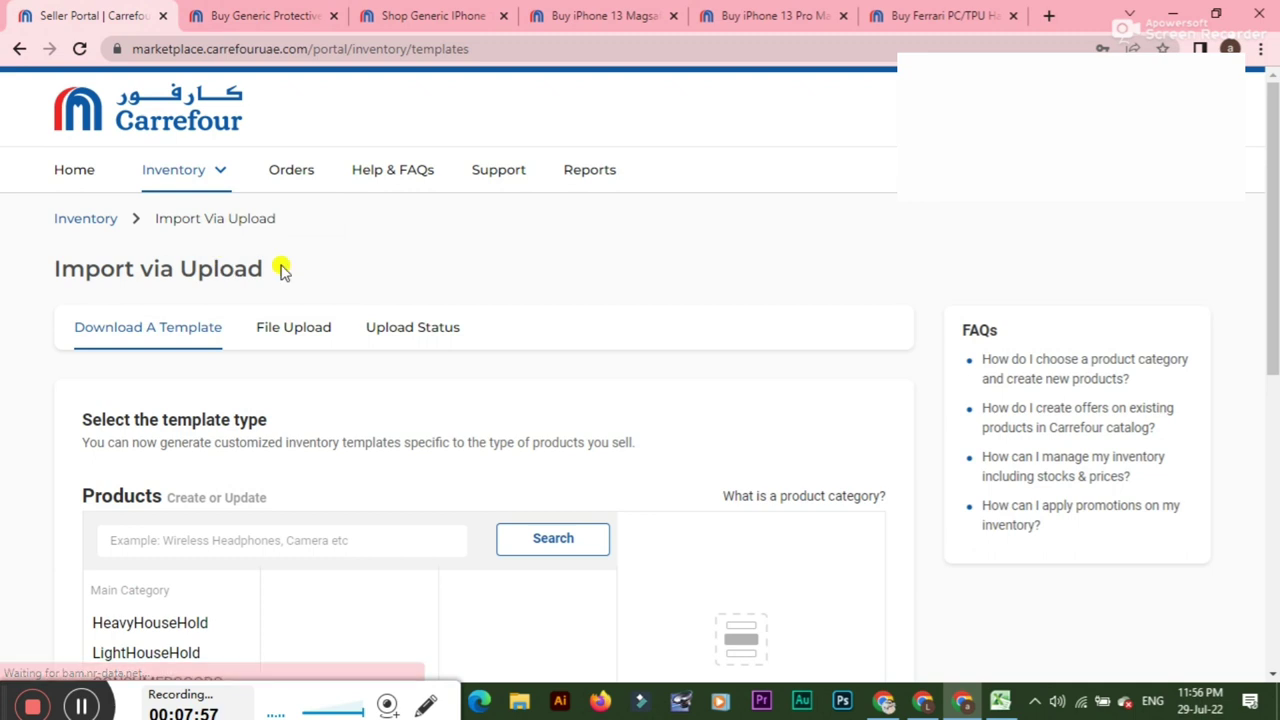
left_click(286, 331)
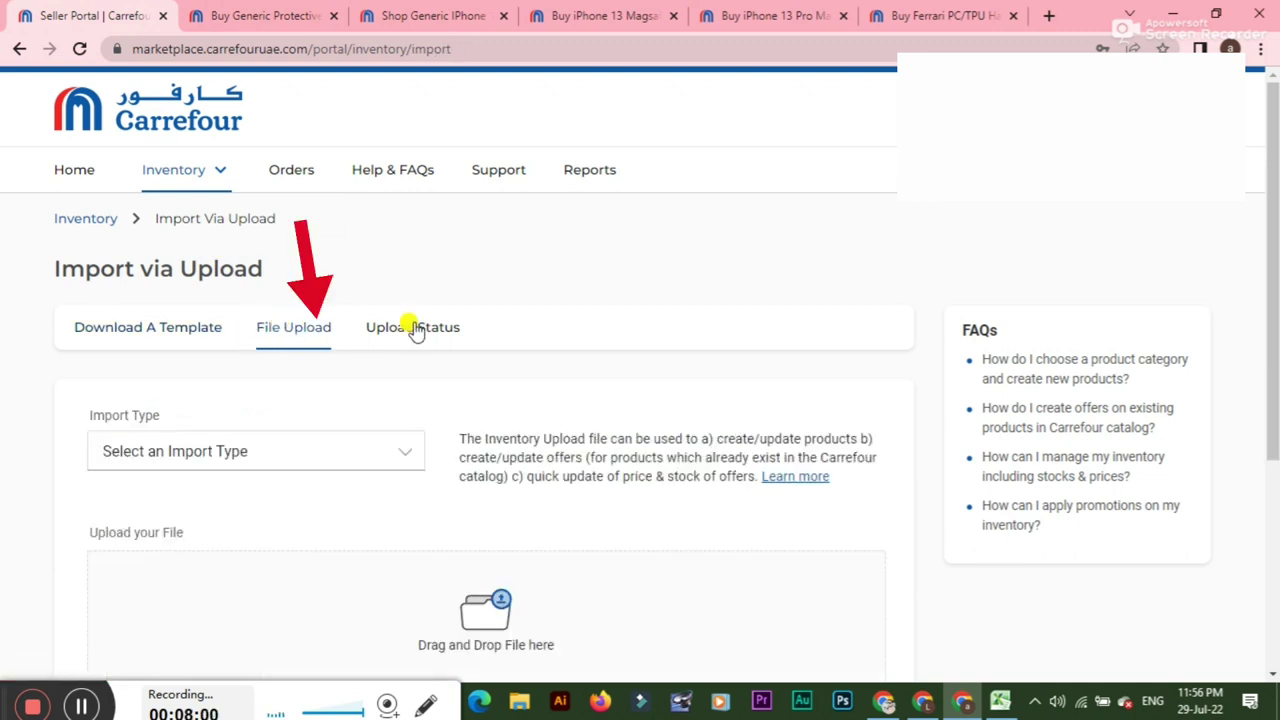
Set the import type to Offers (Create or Update) and attach offer.xlsx from the Downloads folder.
left_click(393, 440)
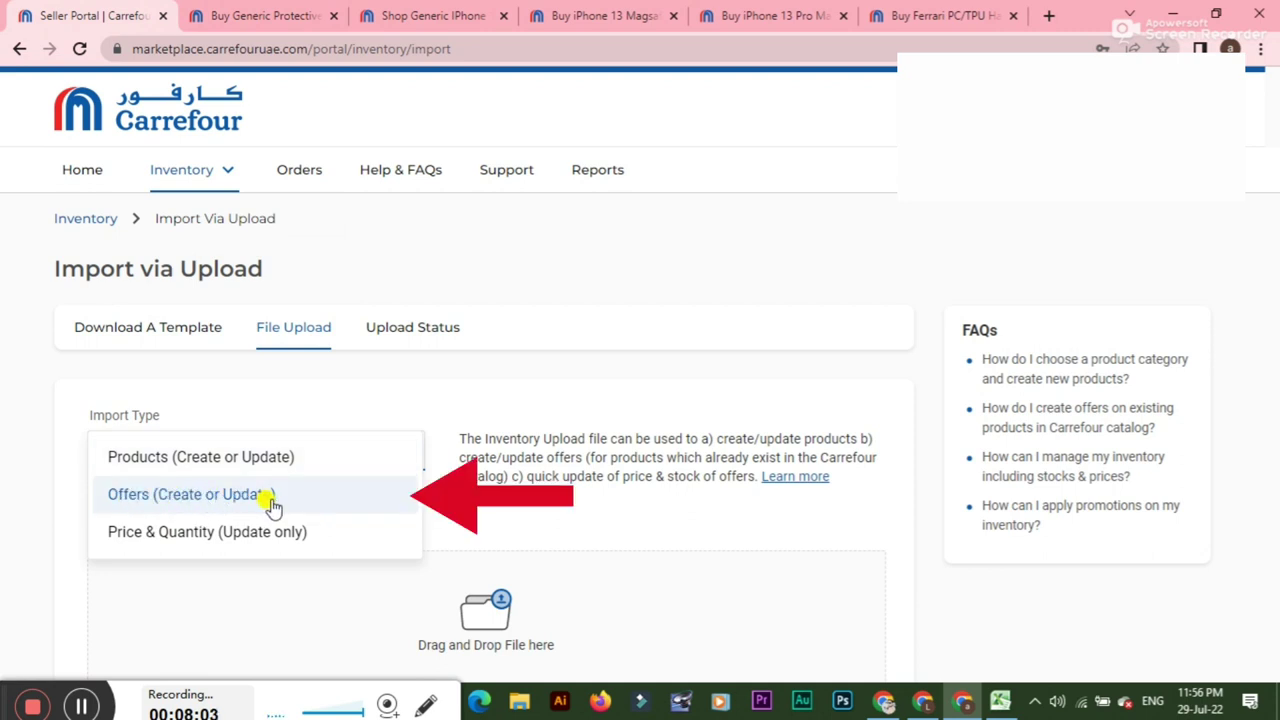
left_click(171, 494)
scroll(620, 438, "down", 1)
scroll(627, 437, "down", 2)
left_click(504, 548)
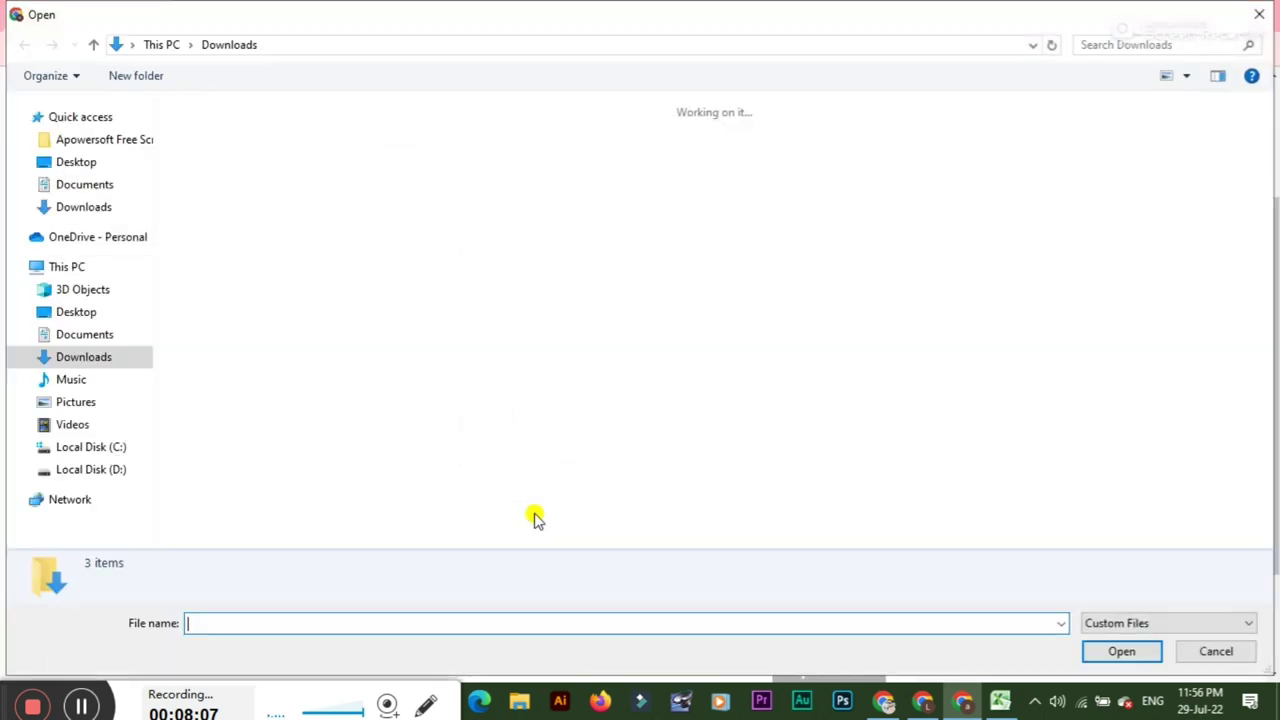
double_click(228, 225)
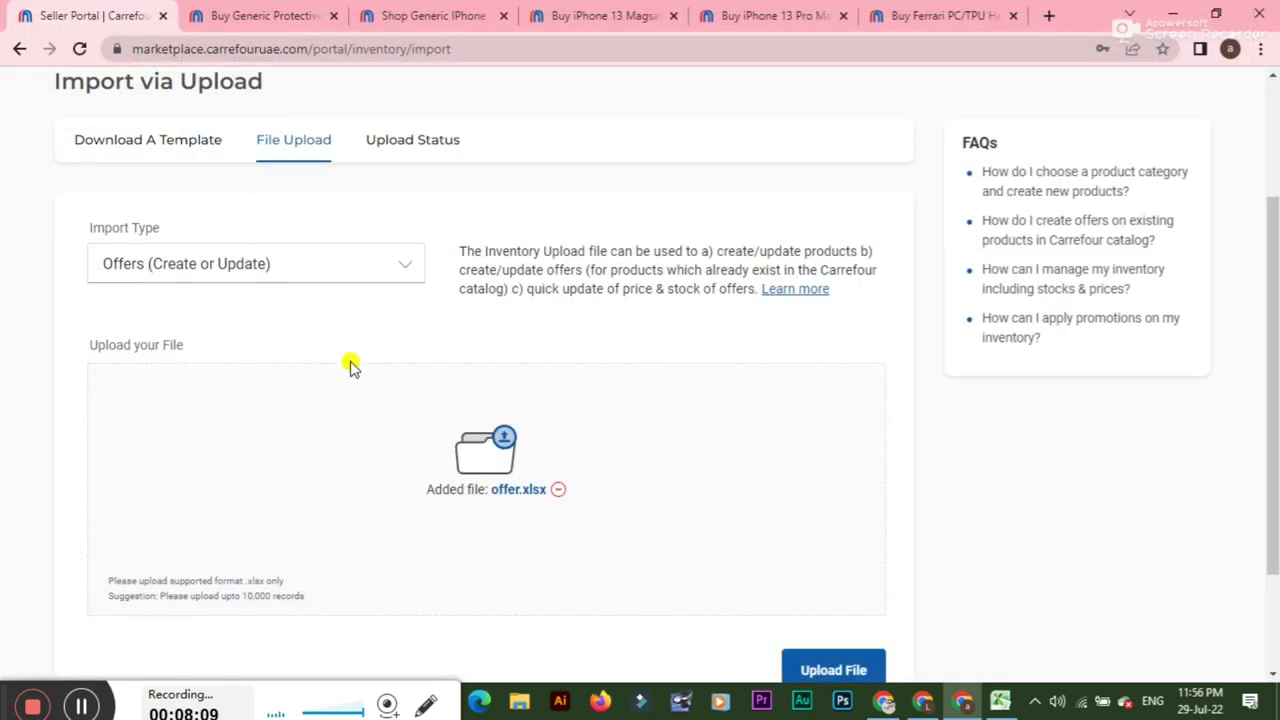
Submit the attached offer.xlsx for upload and check the import settings.
scroll(500, 489, "down", 1)
left_click(828, 580)
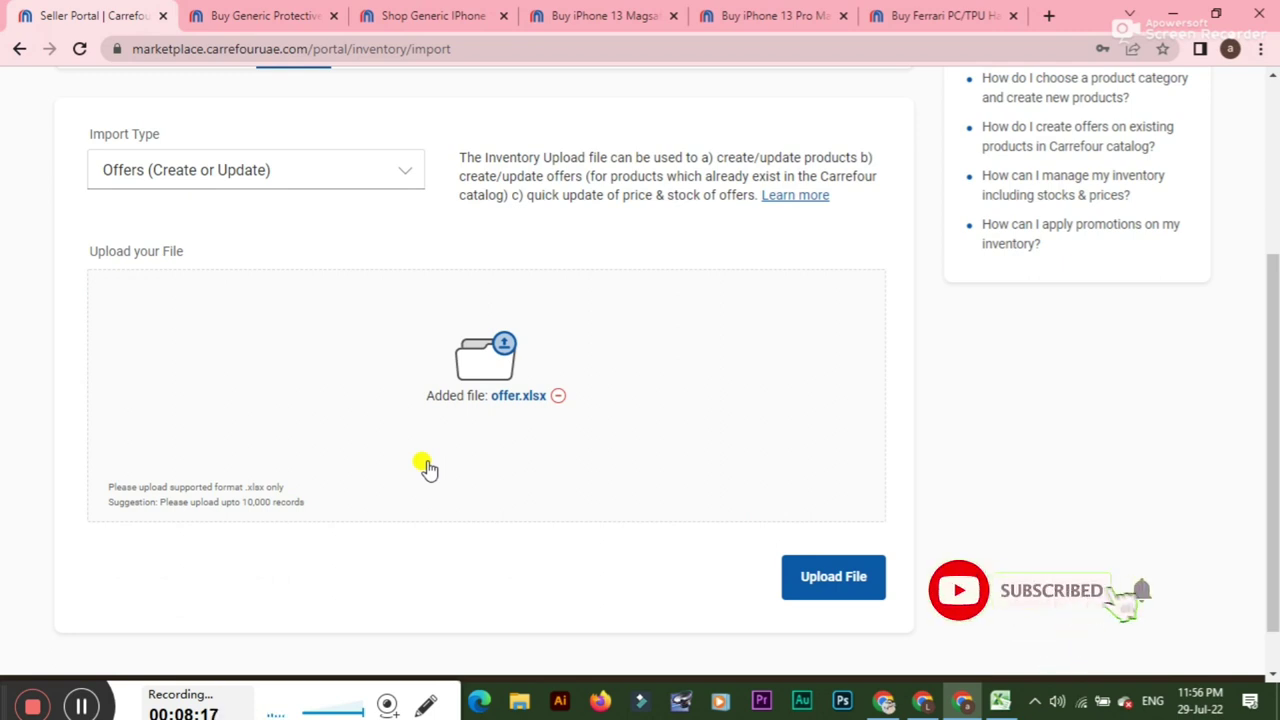
scroll(428, 469, "up", 3)
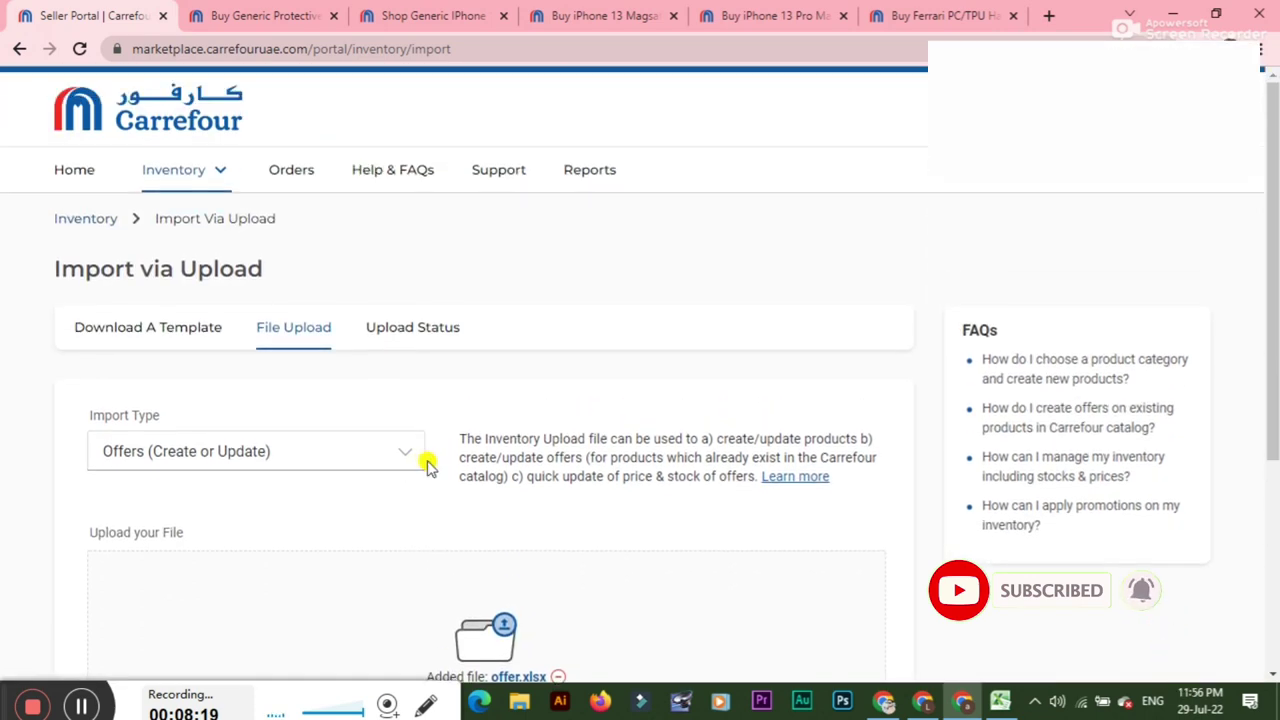
scroll(428, 469, "down", 3)
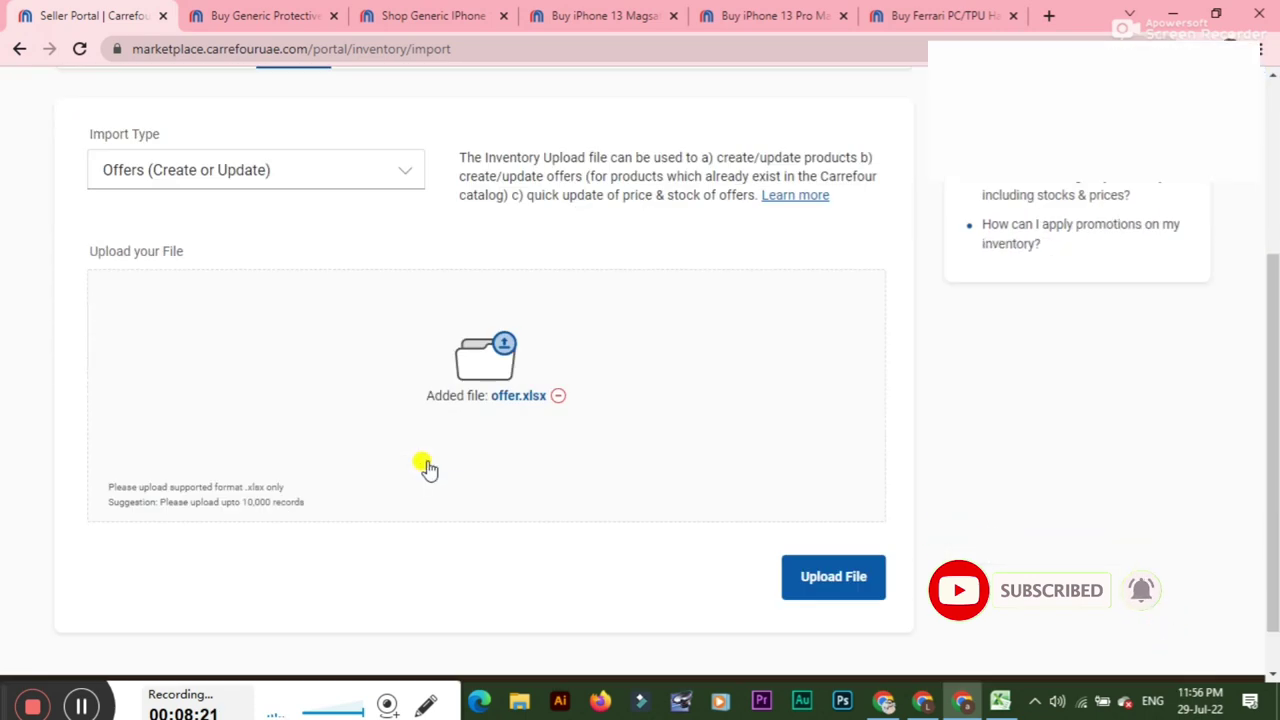